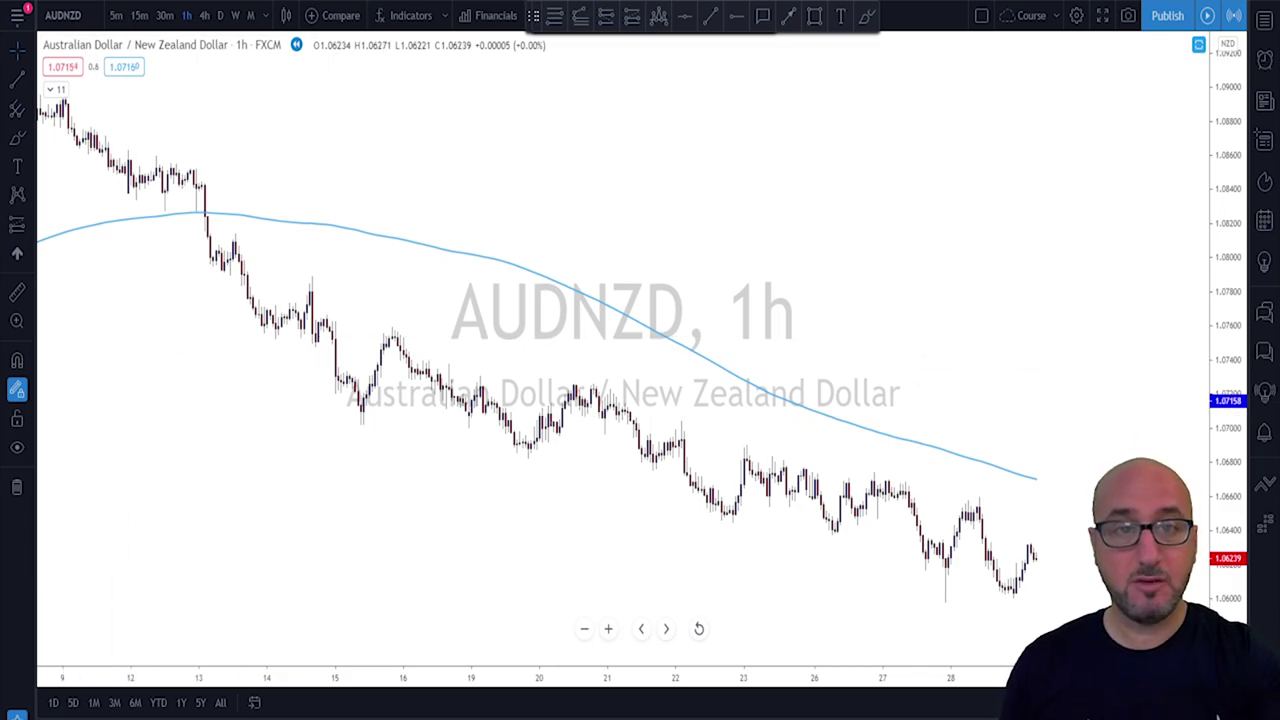
Discard an unfinished trend line, switch AUDNZD to weekly (1W) candles and pan to 2018–2020
mouse_move(235, 145)
left_mouse_down()
mouse_move(886, 454)
mouse_move(1038, 495)
left_mouse_up()
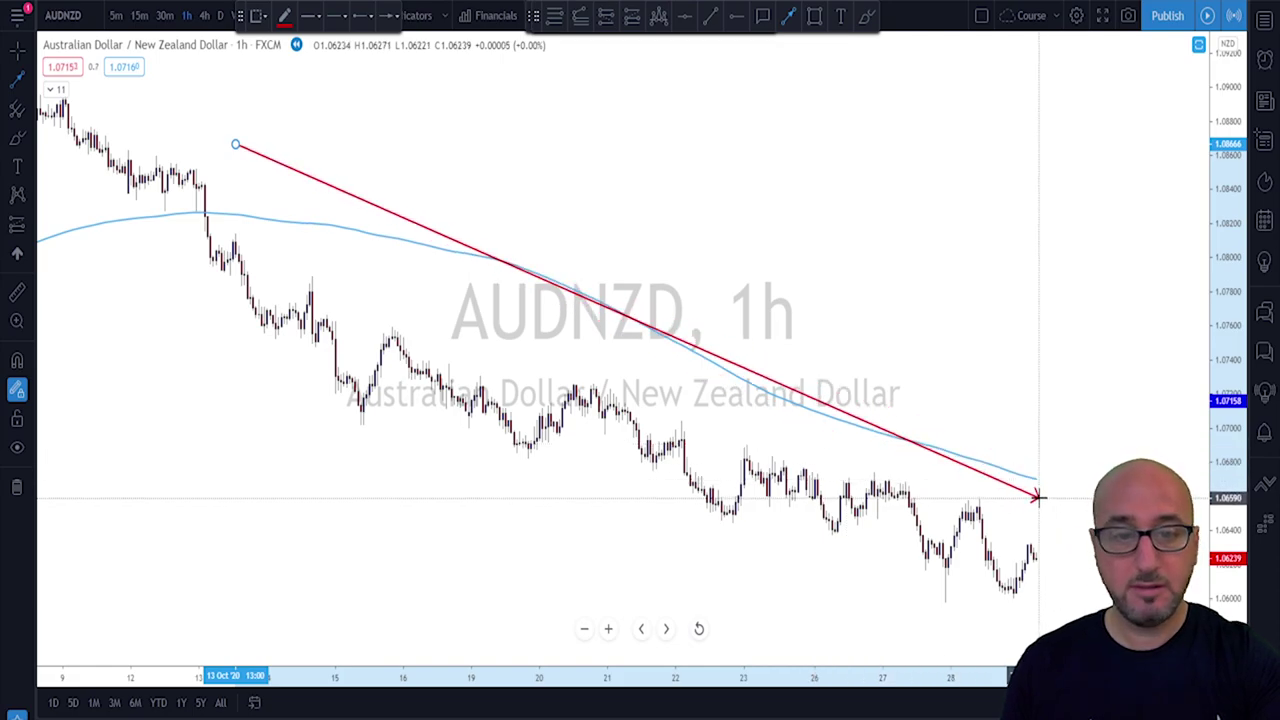
key("Delete")
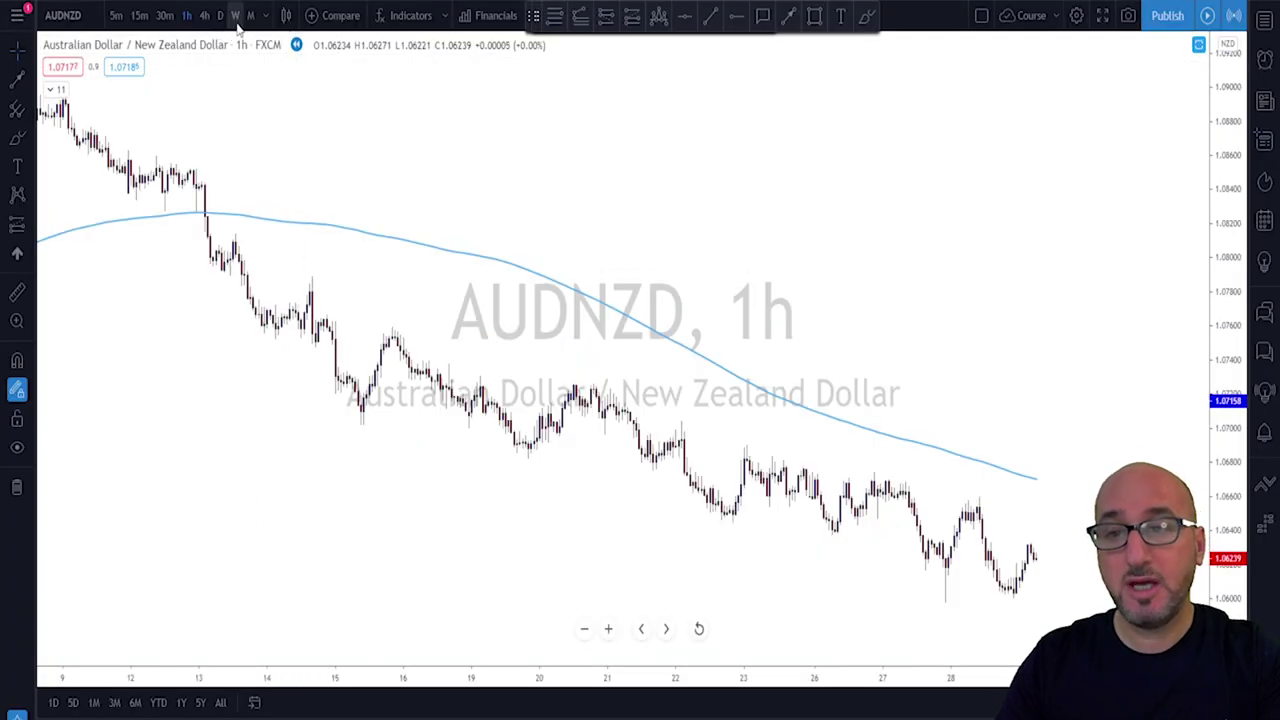
left_click(236, 16)
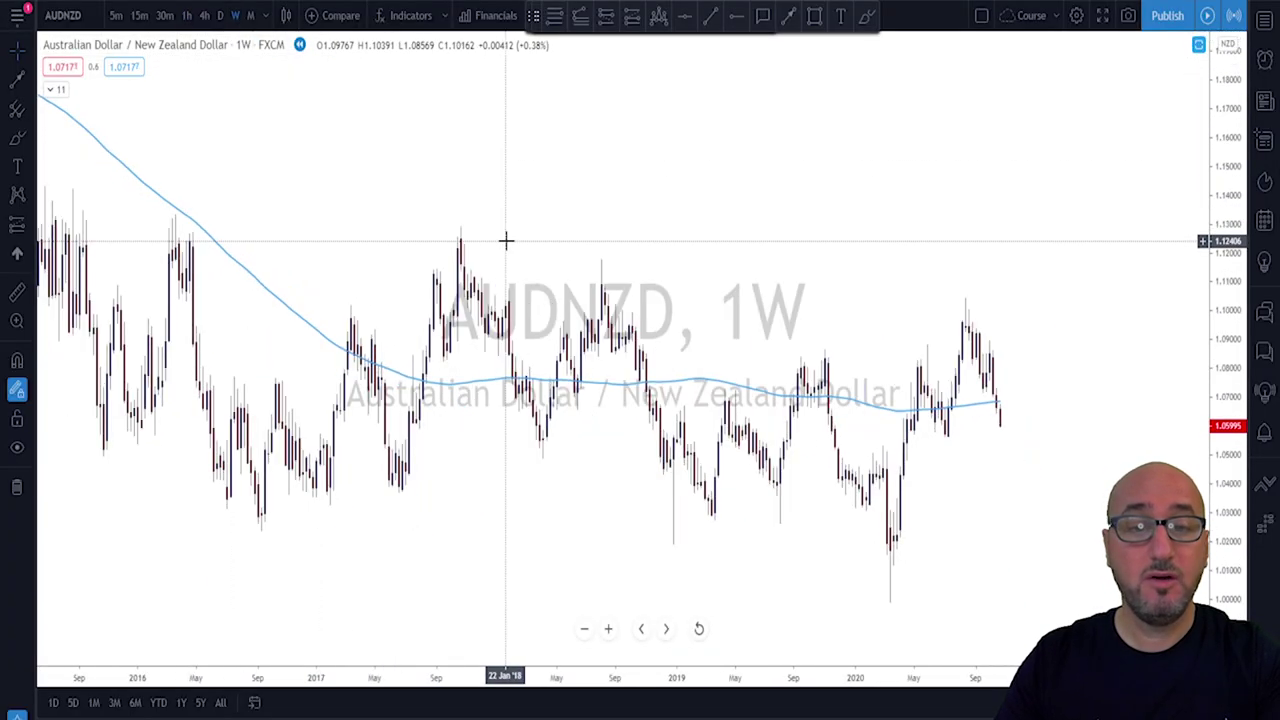
scroll(506, 241, "down", 3)
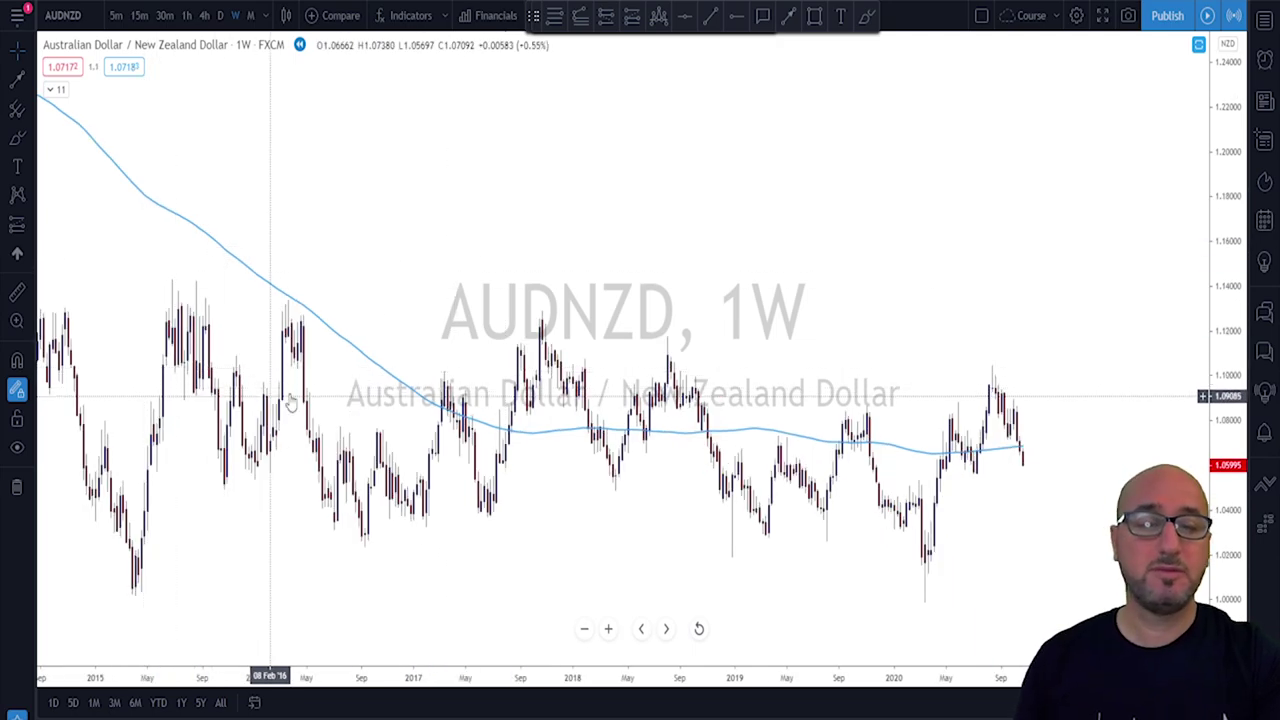
scroll(289, 402, "up", 3)
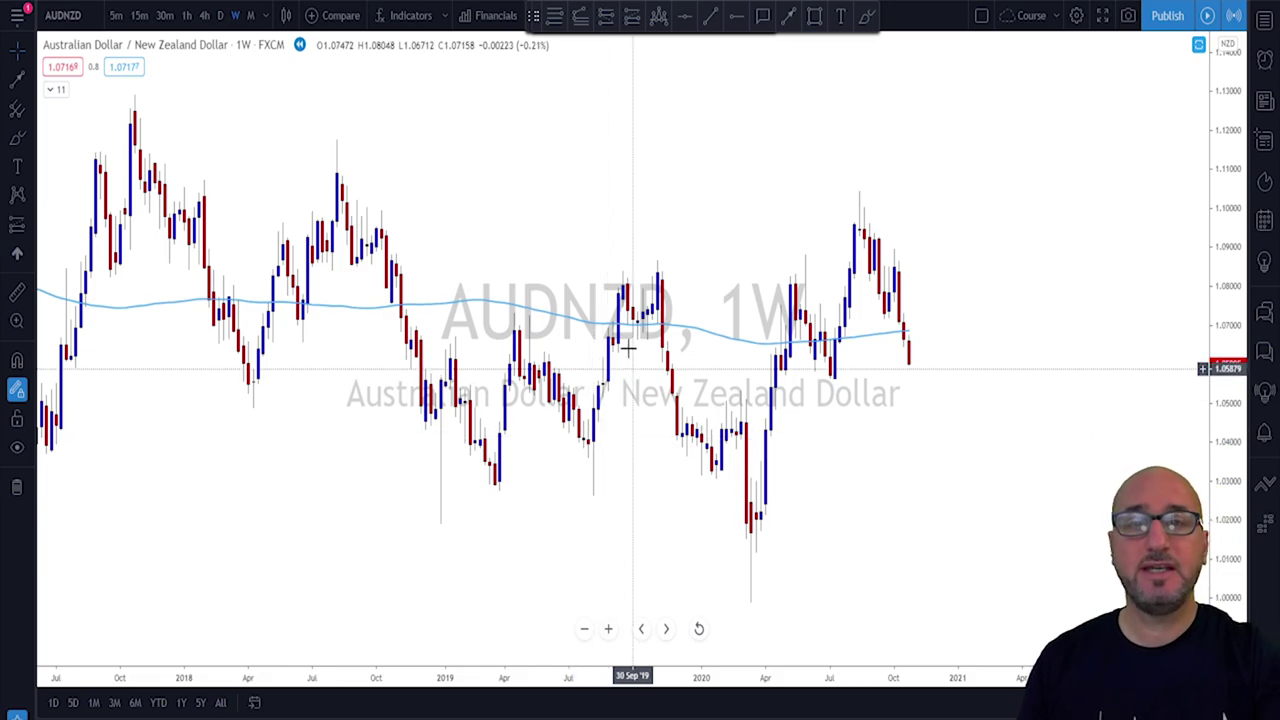
scroll(683, 257, "up", 1)
right_click(683, 257)
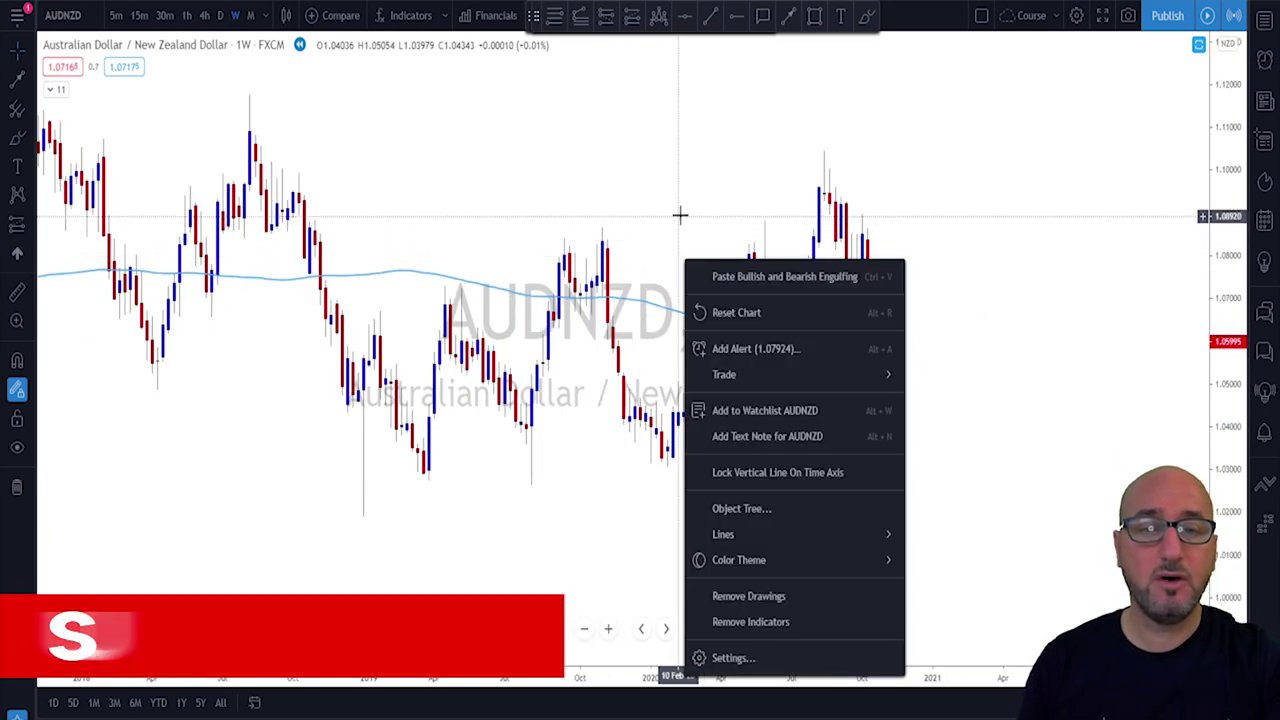
left_click_drag(680, 214, 760, 210)
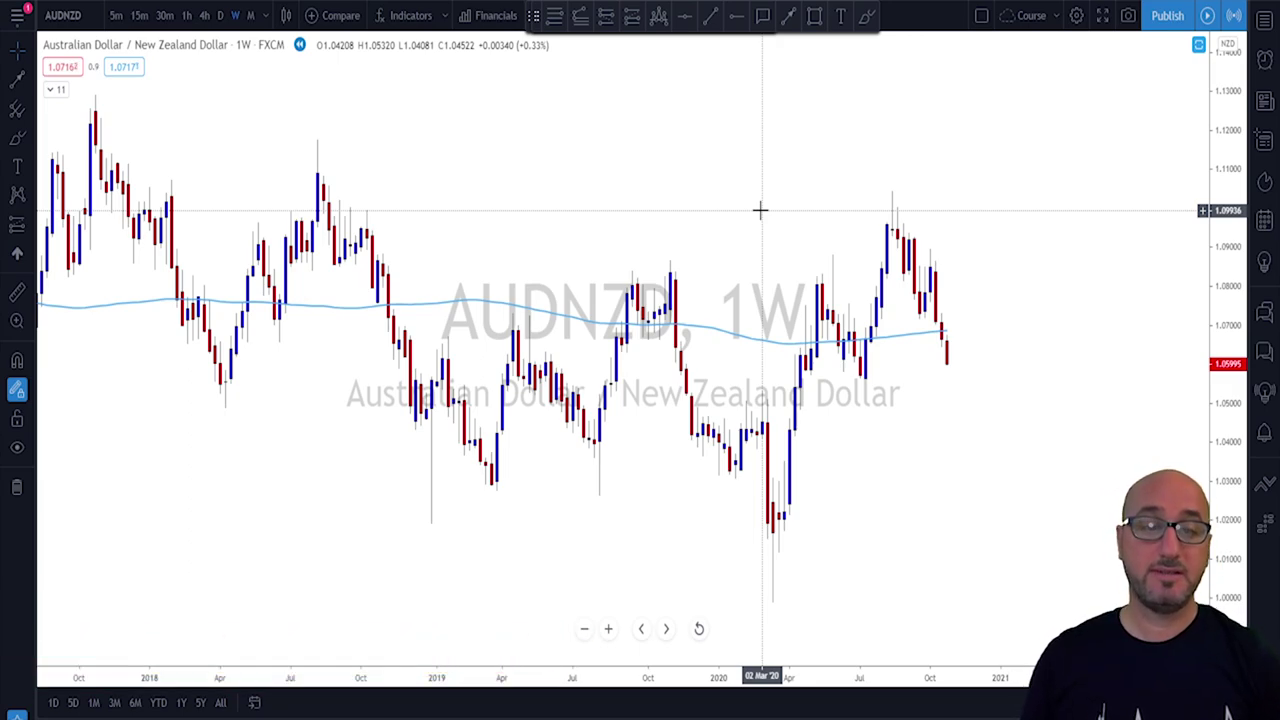
With the Brush, sketch the rally up from the March 2020 low, then rezoom the weekly view
left_click(866, 20)
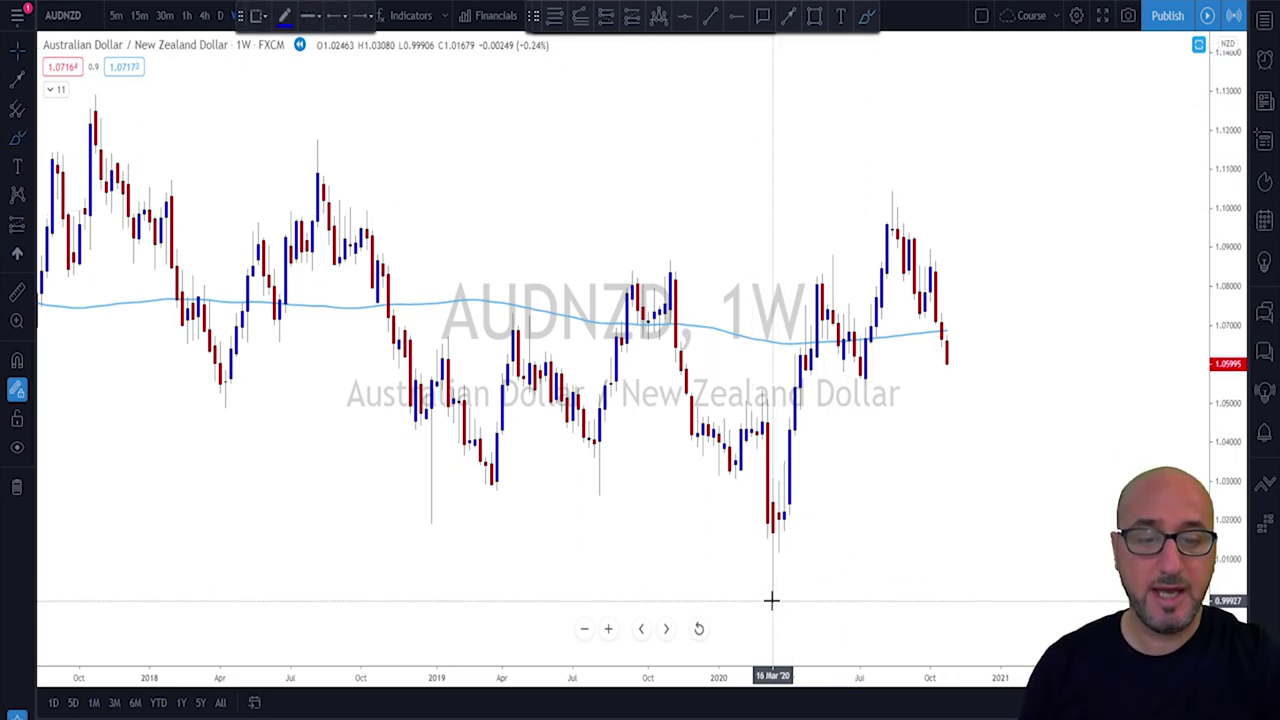
left_click_drag(770, 600, 805, 272)
scroll(805, 311, "down", 10)
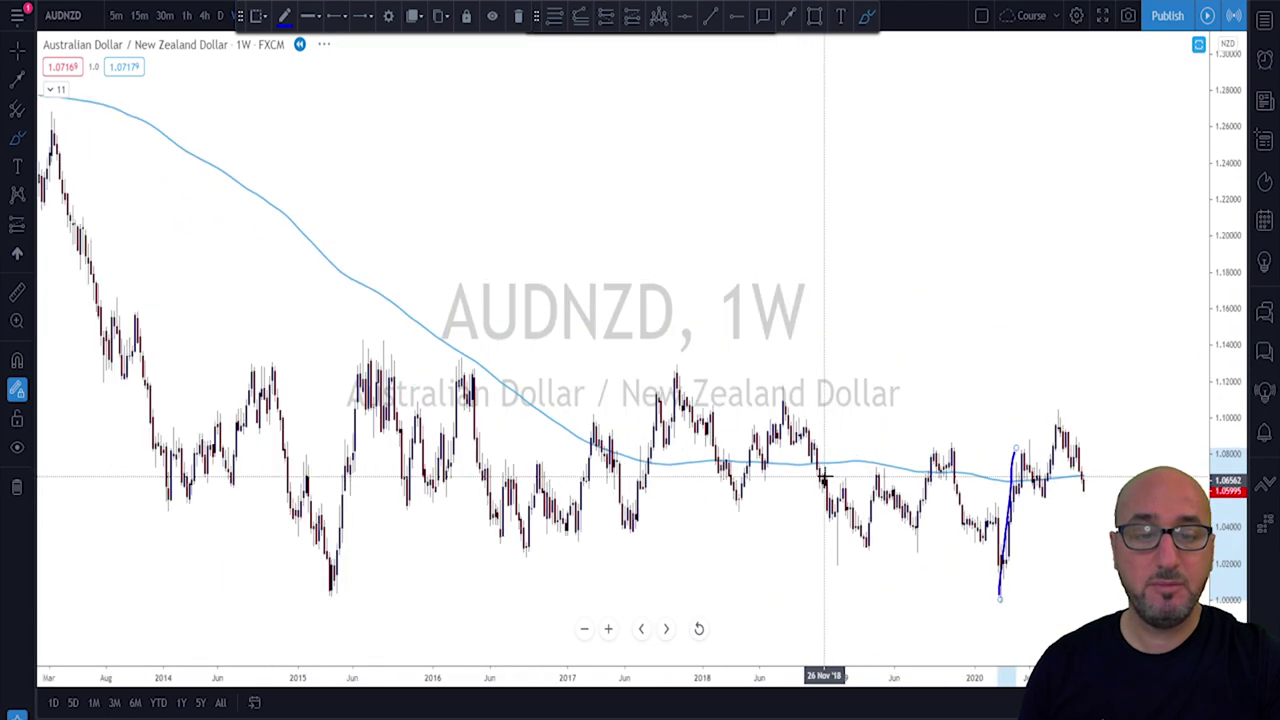
scroll(743, 512, "down", 8)
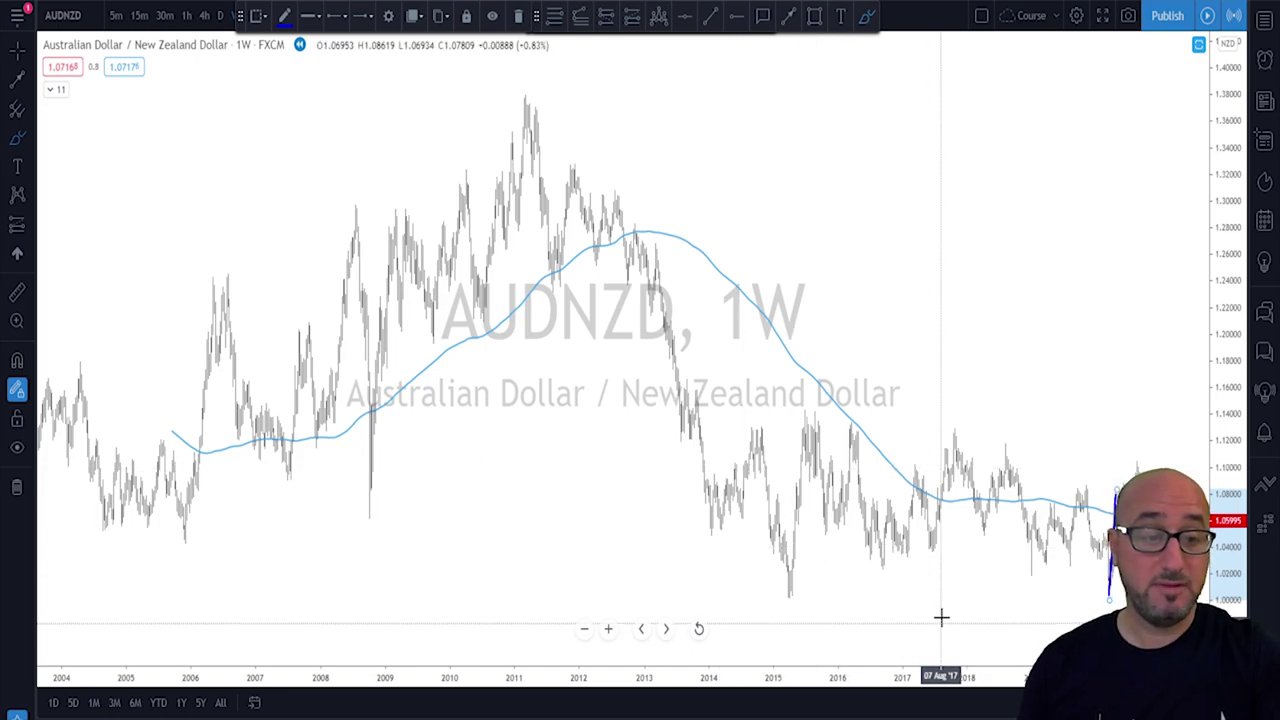
scroll(940, 603, "up", 1)
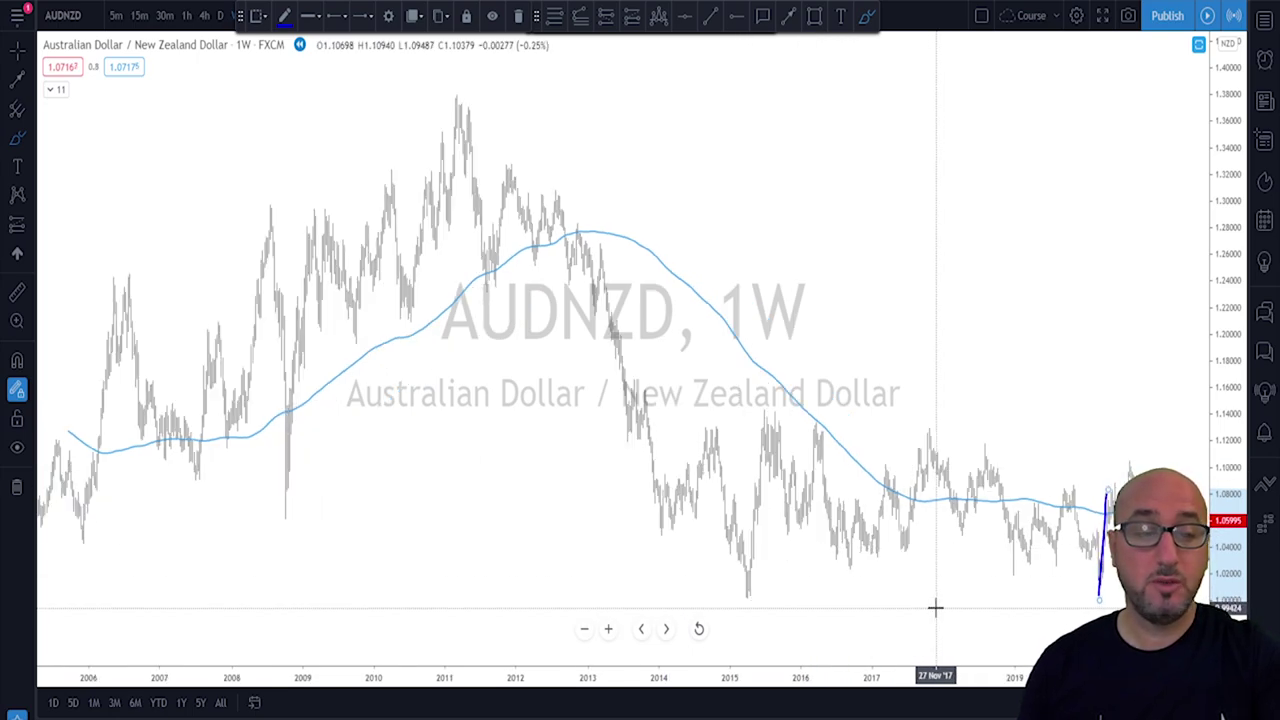
scroll(933, 607, "up", 1)
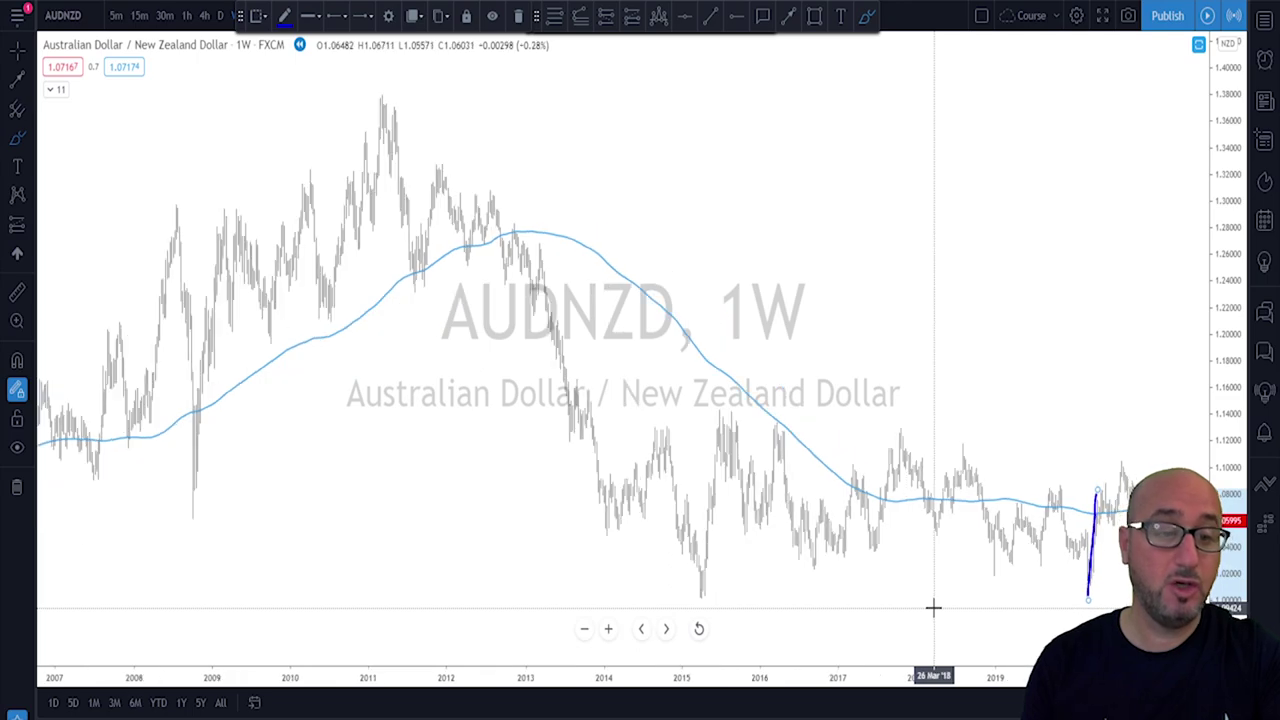
scroll(933, 607, "up", 1)
scroll(933, 607, "up", 4)
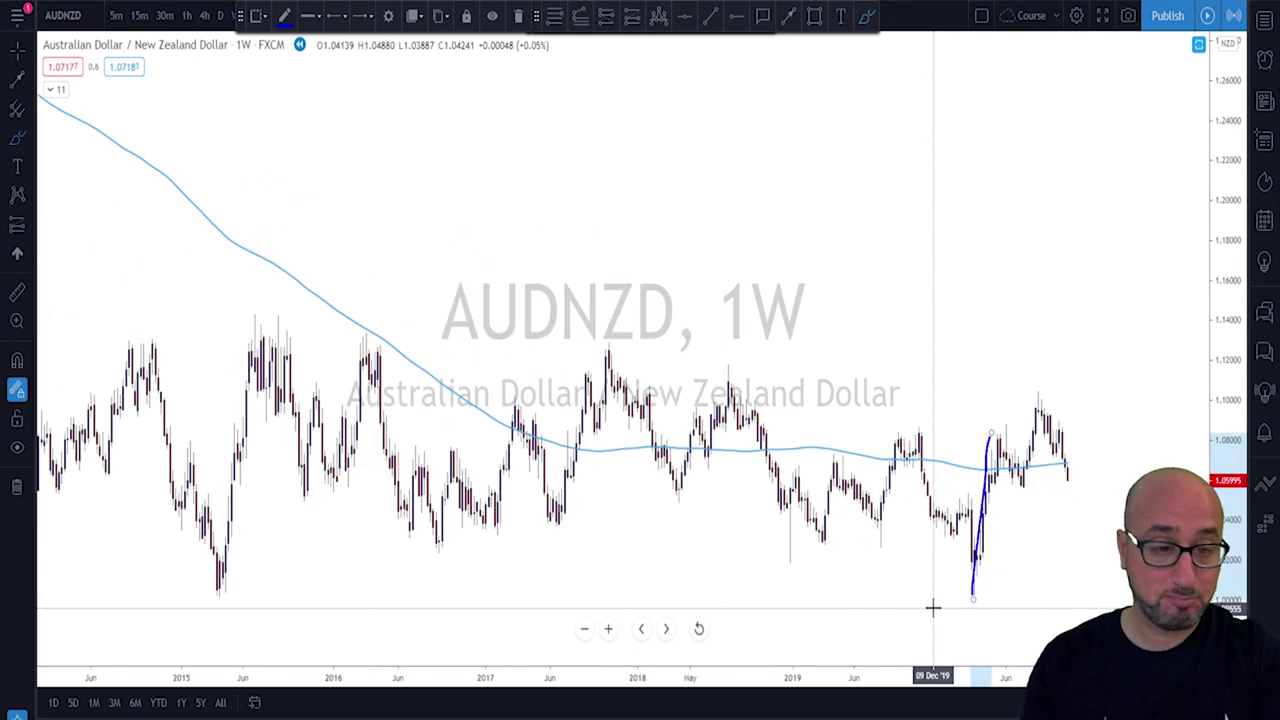
scroll(833, 343, "up", 1)
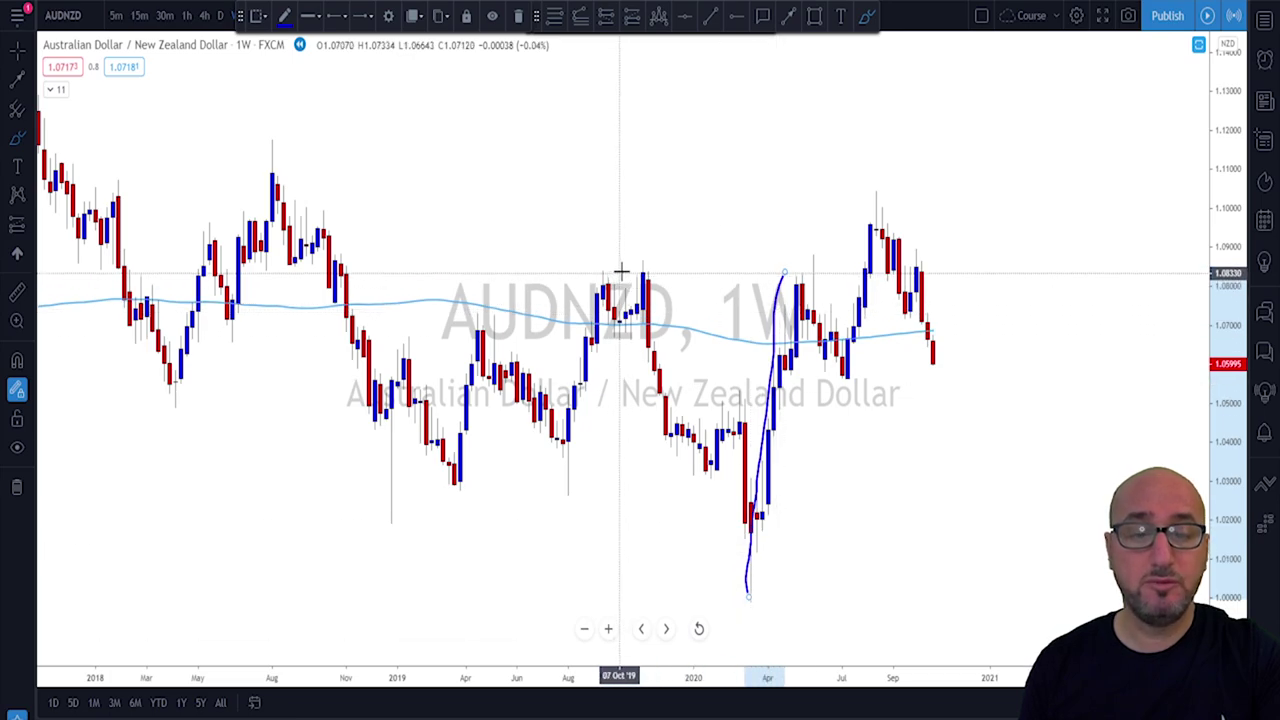
Replace a stroke from the October 2019 high with one tracing the May 2020 pullback
mouse_move(623, 277)
left_mouse_down()
mouse_move(734, 531)
mouse_move(757, 456)
left_mouse_up()
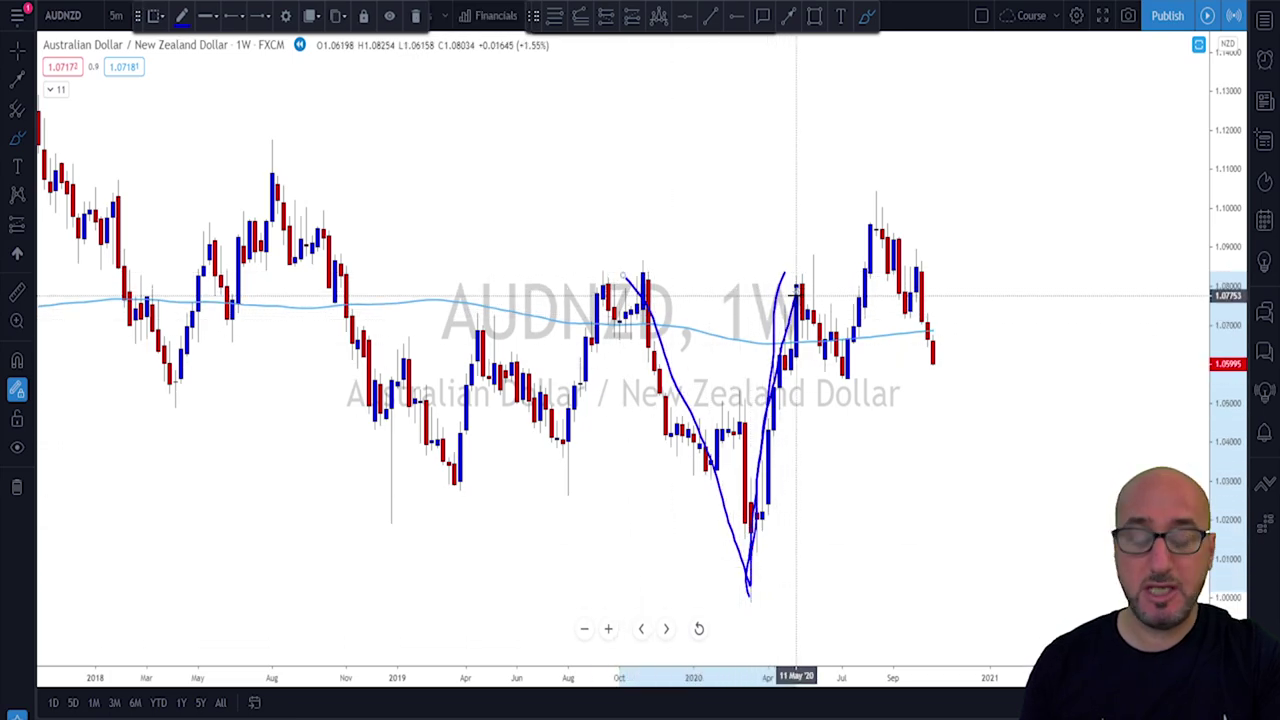
key("ctrl+z")
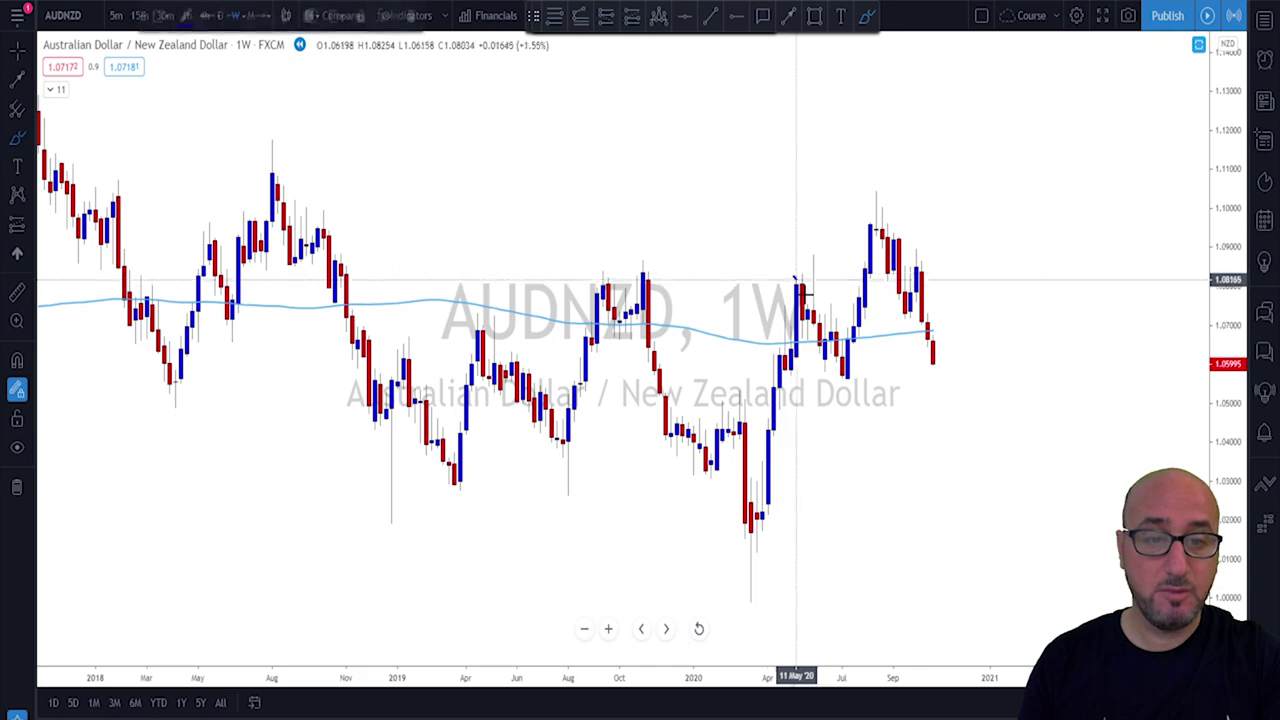
mouse_move(795, 277)
left_mouse_down()
mouse_move(848, 372)
mouse_move(880, 197)
left_mouse_up()
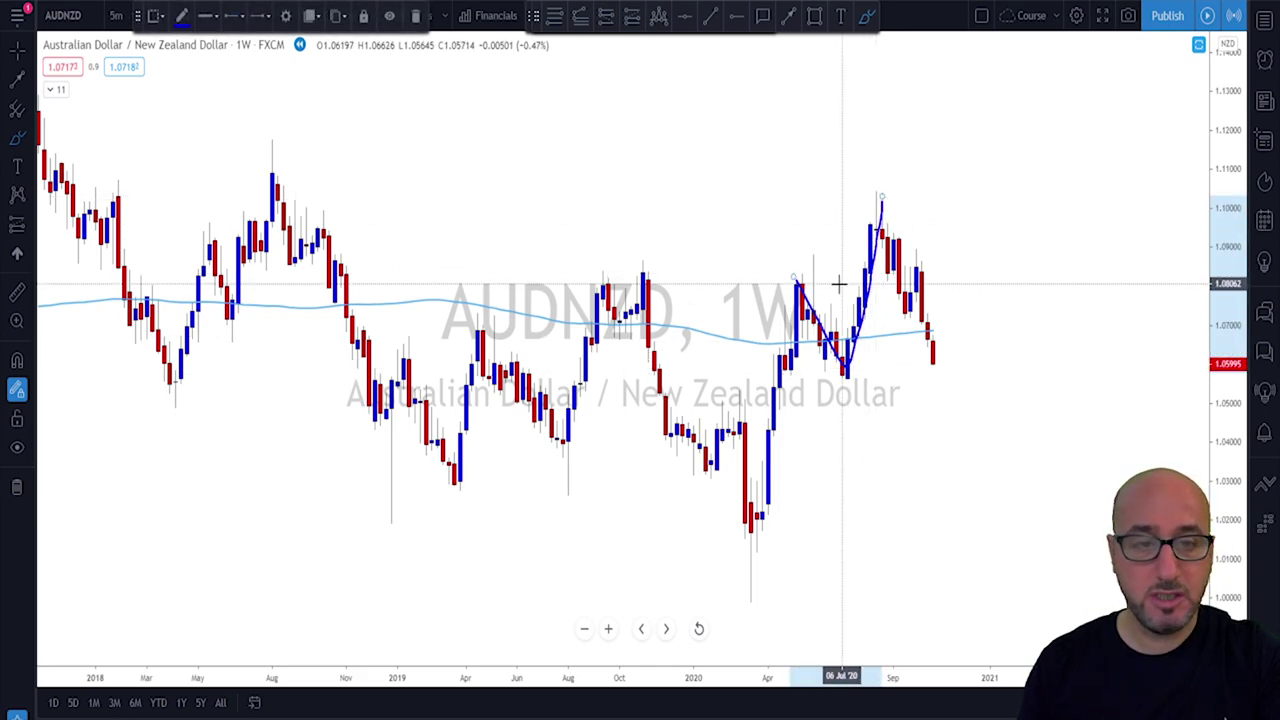
Draw a pink zone at about 1.0814–1.0860 from late 2019 to October 2020, and delete the blue stroke
key("alt+shift+r")
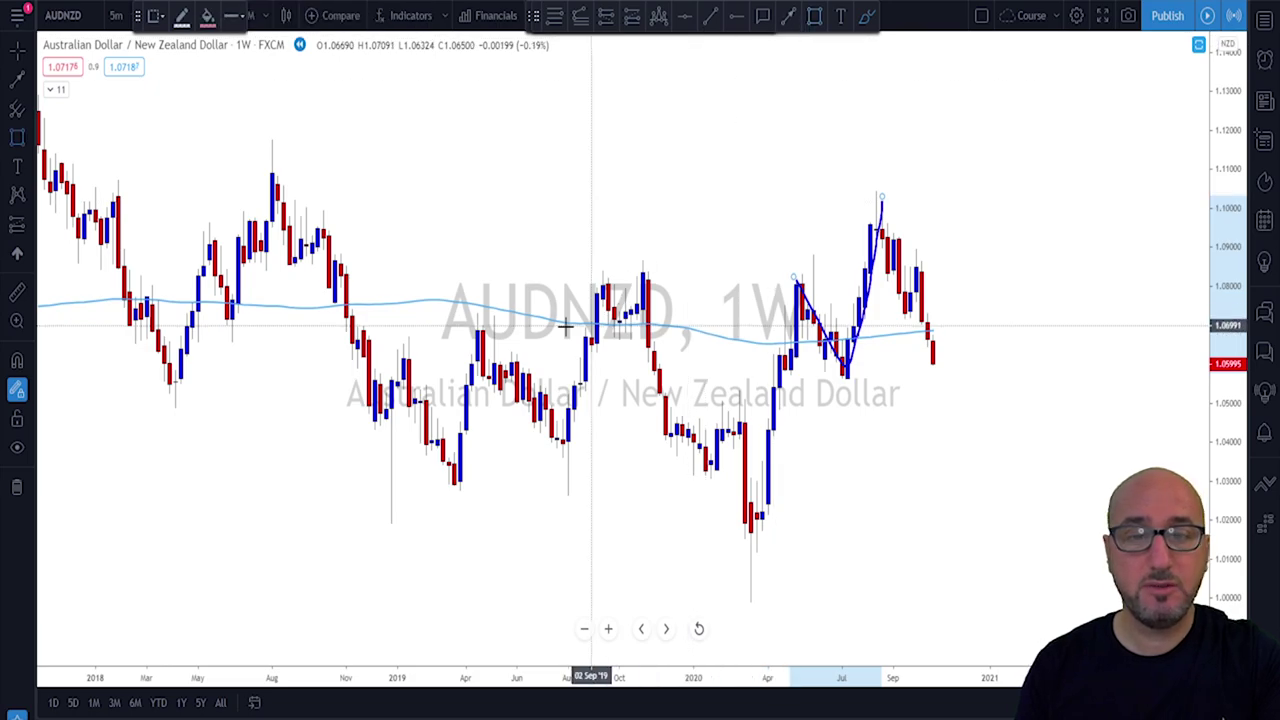
mouse_move(586, 263)
left_mouse_down()
mouse_move(829, 314)
mouse_move(932, 280)
left_mouse_up()
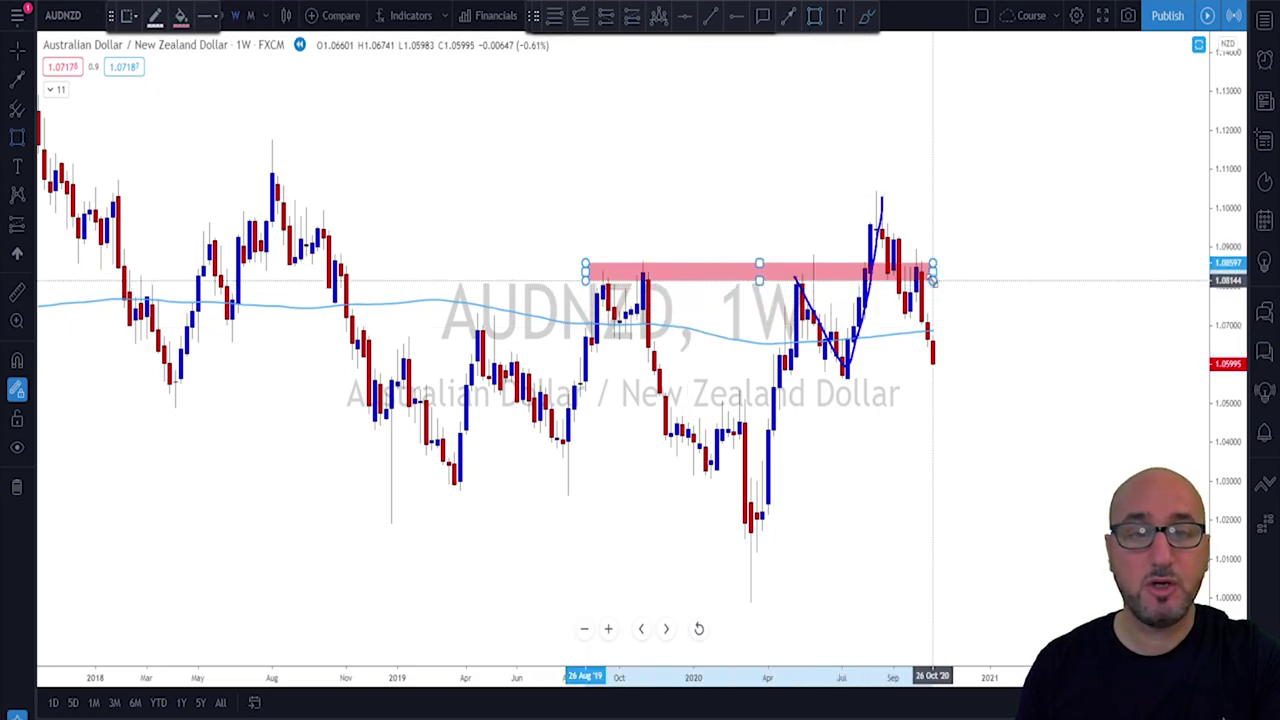
left_click(789, 15)
left_click(870, 278)
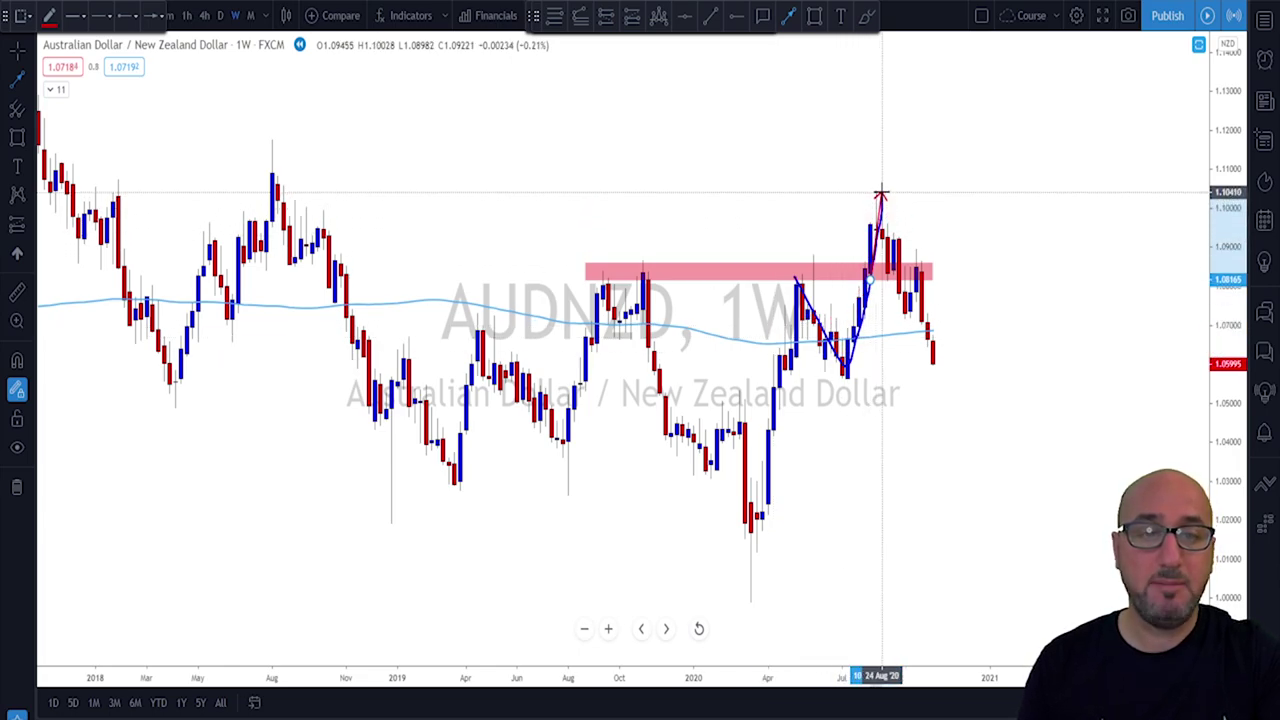
key("Escape")
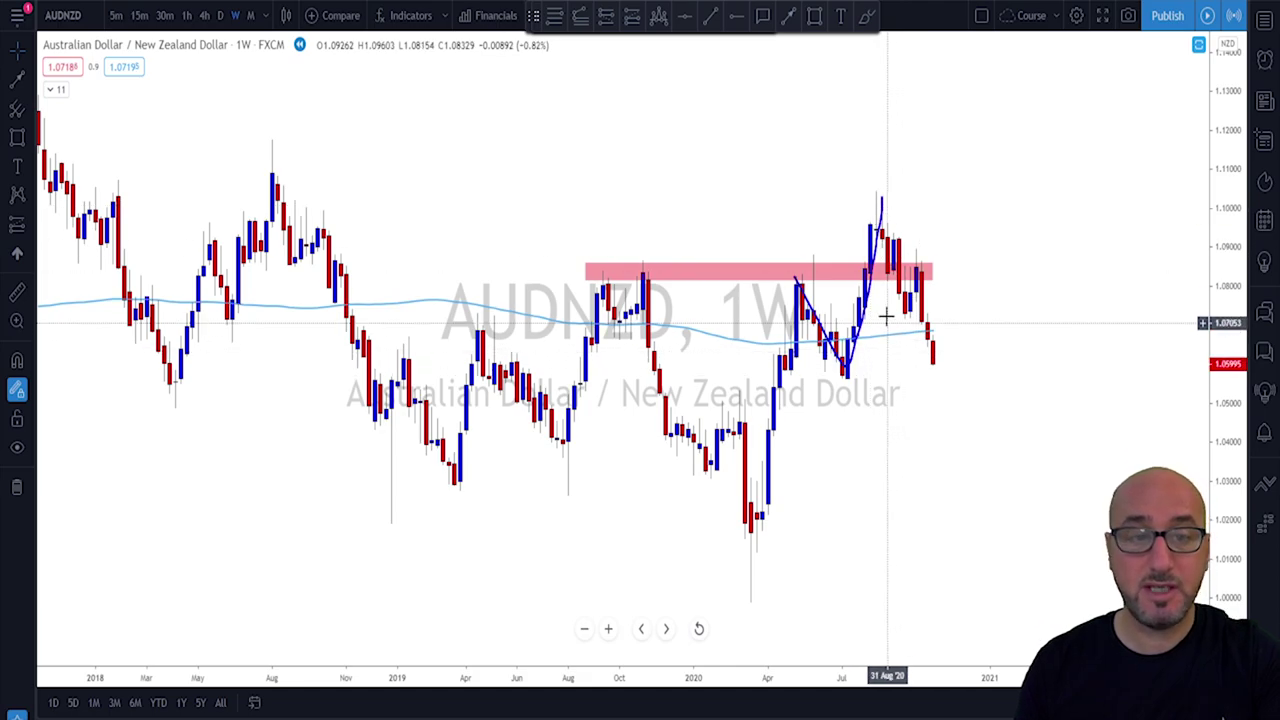
left_click_drag(858, 315, 876, 328)
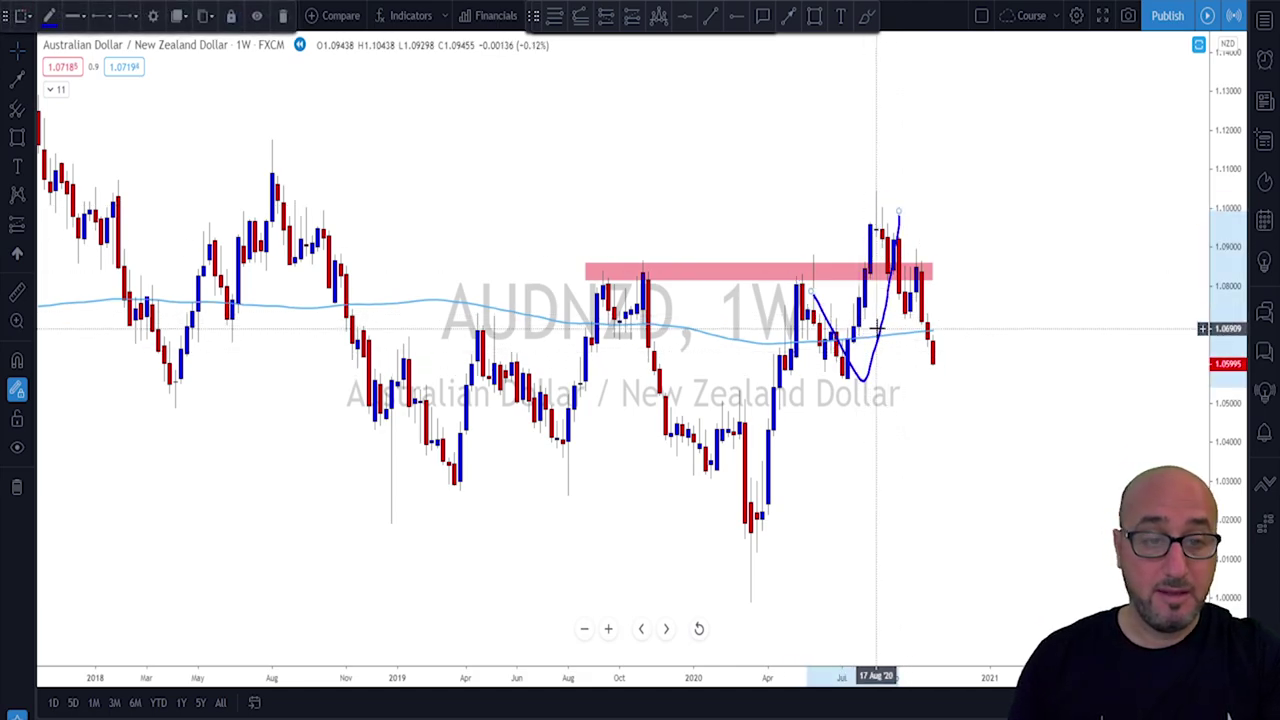
key("Delete")
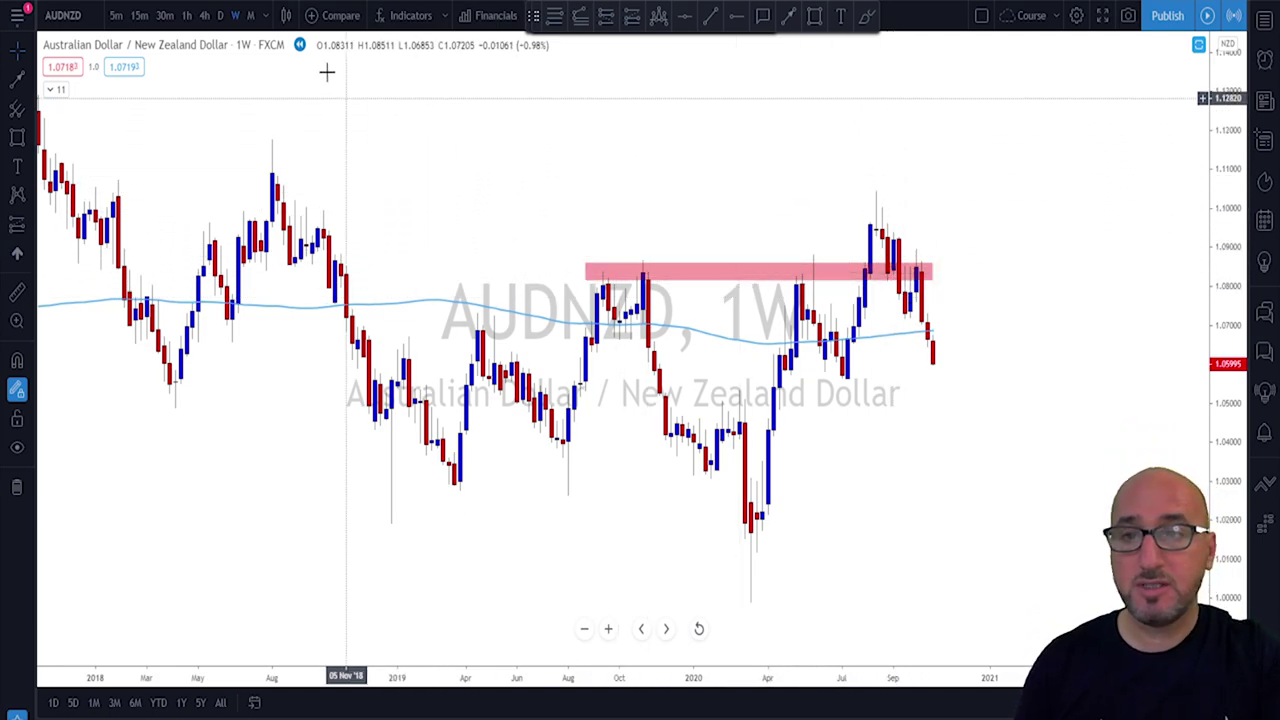
left_click(203, 16)
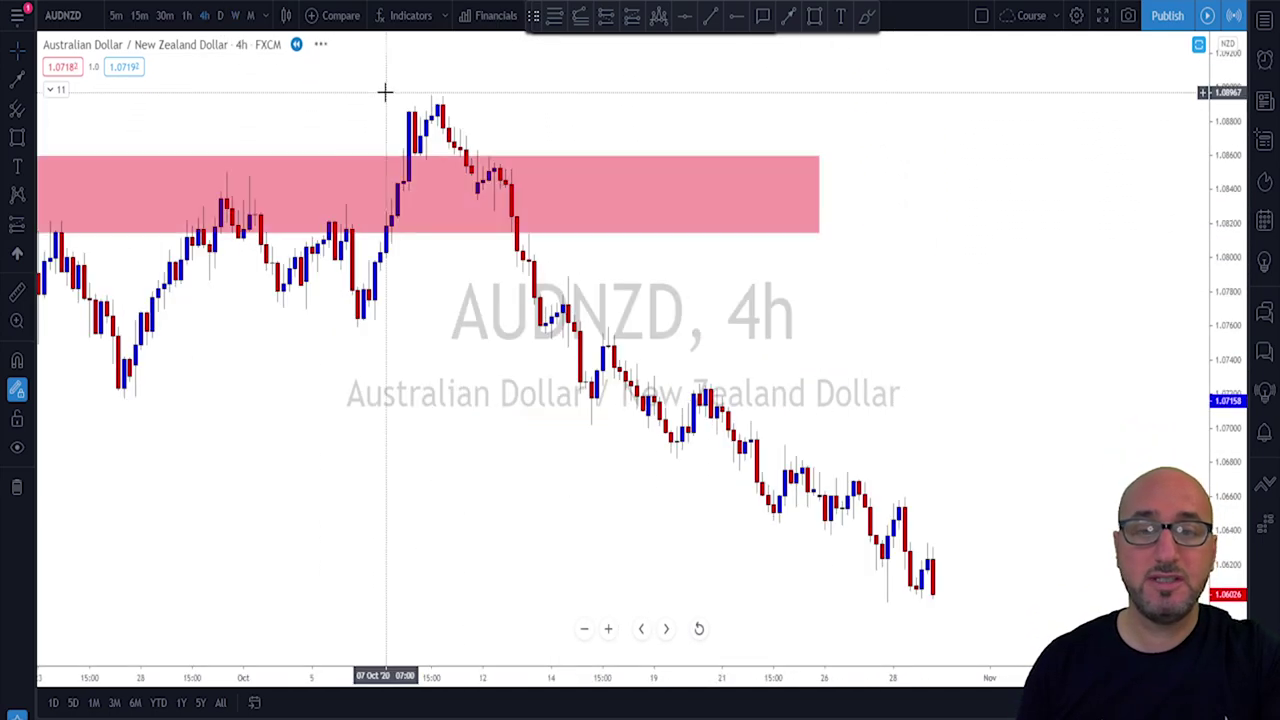
scroll(486, 180, "up", 5)
scroll(538, 292, "down", 4)
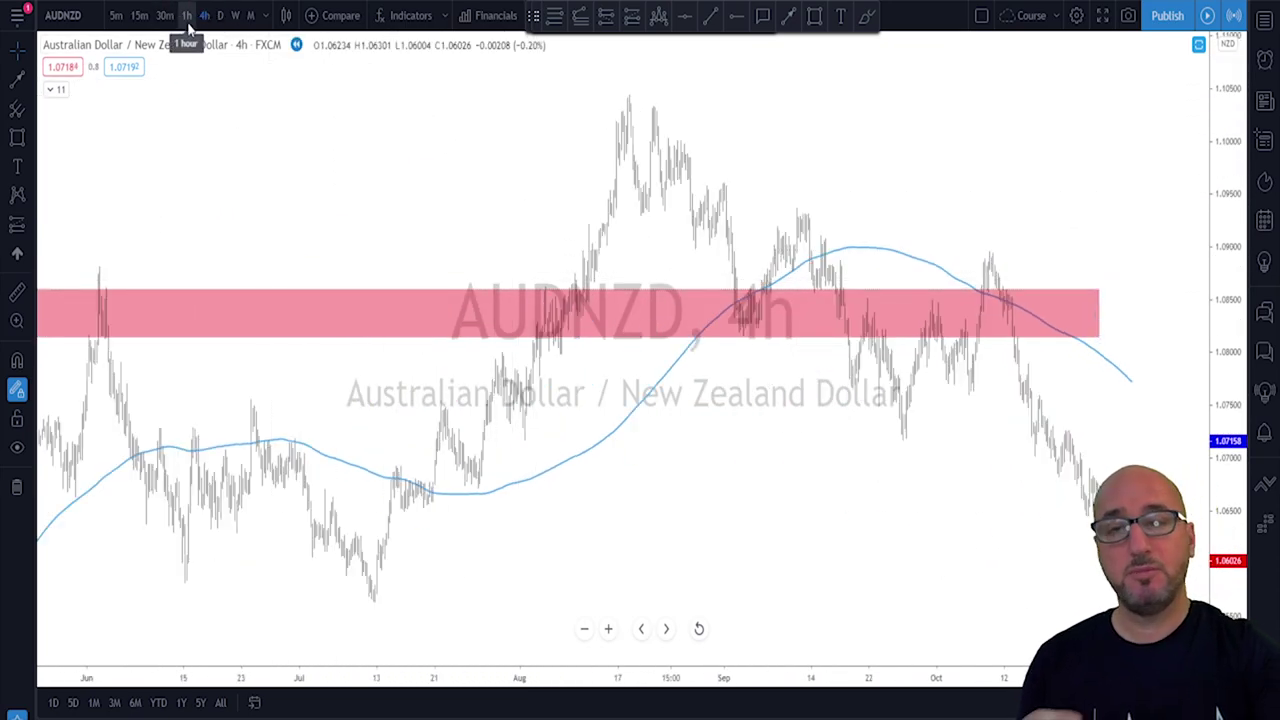
left_click(234, 16)
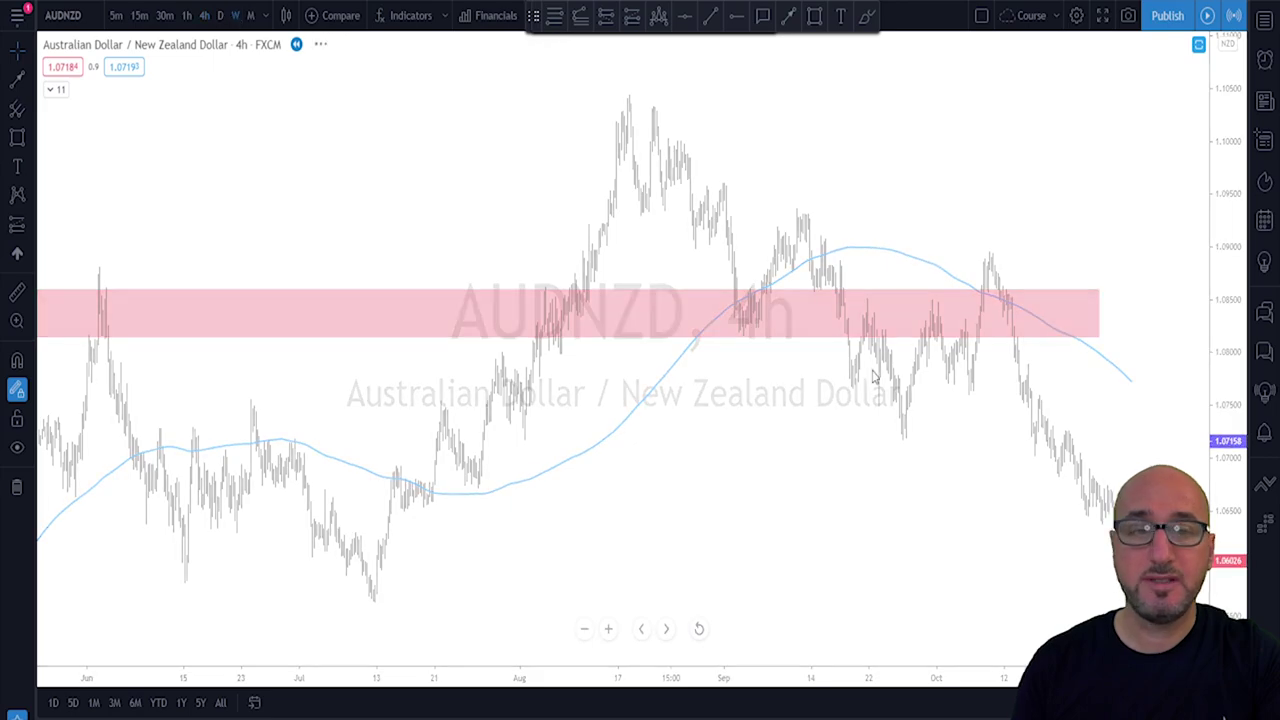
scroll(838, 427, "up", 5)
Brush-sketch the 2020 rally and recent price action, then switch to daily (1D) candles
scroll(838, 427, "up", 2)
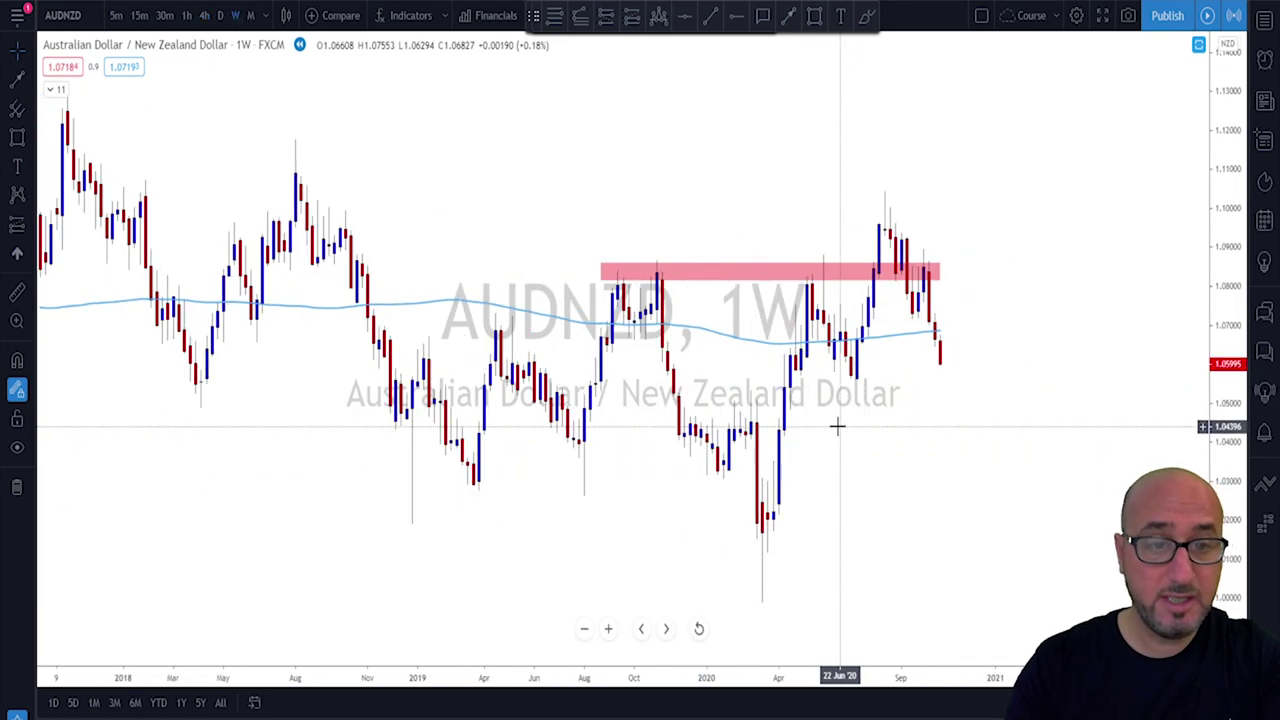
left_click(866, 16)
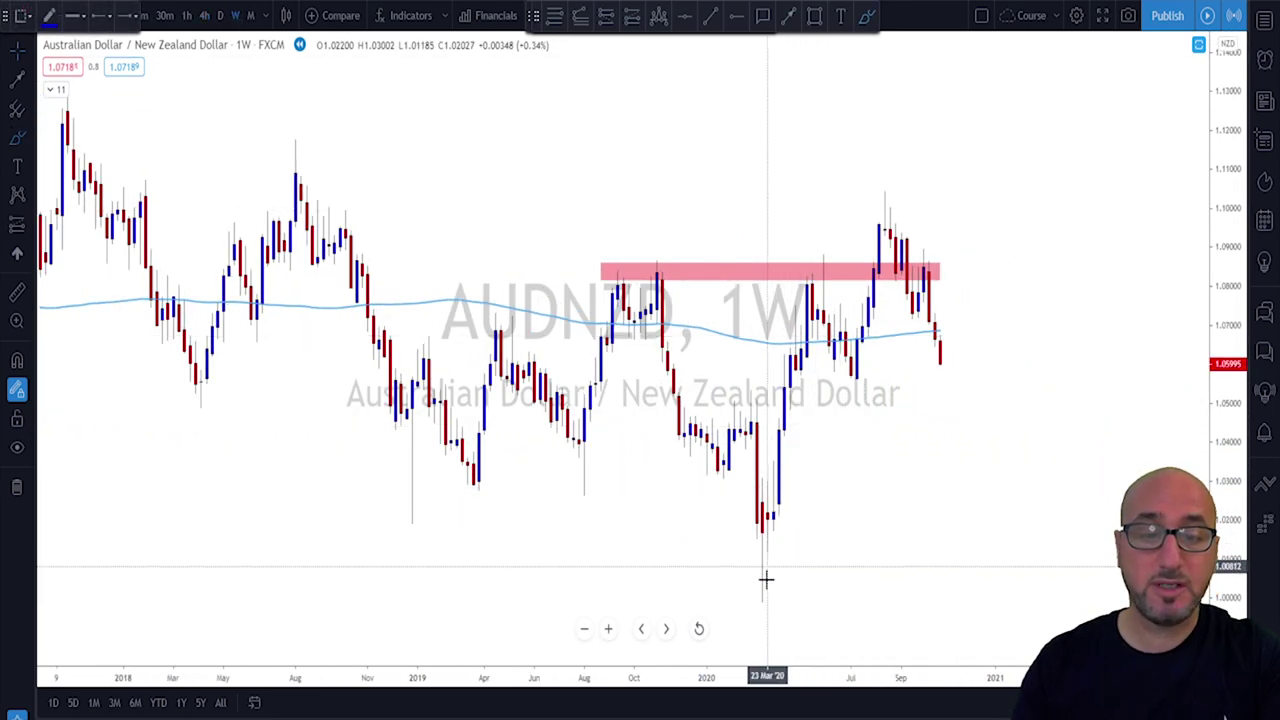
mouse_move(766, 578)
left_mouse_down()
mouse_move(787, 330)
mouse_move(838, 345)
mouse_move(855, 388)
mouse_move(882, 228)
mouse_move(940, 360)
mouse_move(980, 177)
left_mouse_up()
scroll(940, 308, "down", 3)
scroll(940, 308, "down", 2)
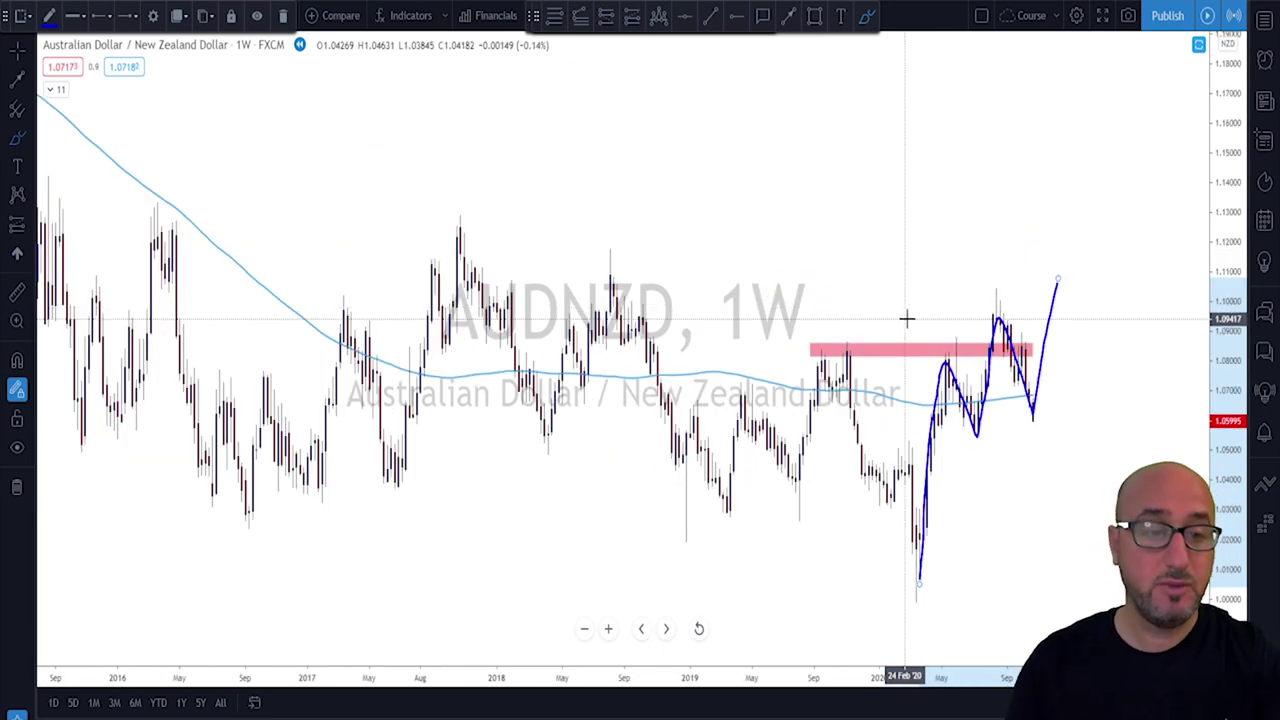
scroll(906, 320, "up", 2)
mouse_move(966, 214)
left_mouse_down()
mouse_move(891, 292)
mouse_move(946, 534)
mouse_move(1038, 268)
mouse_move(950, 230)
left_mouse_up()
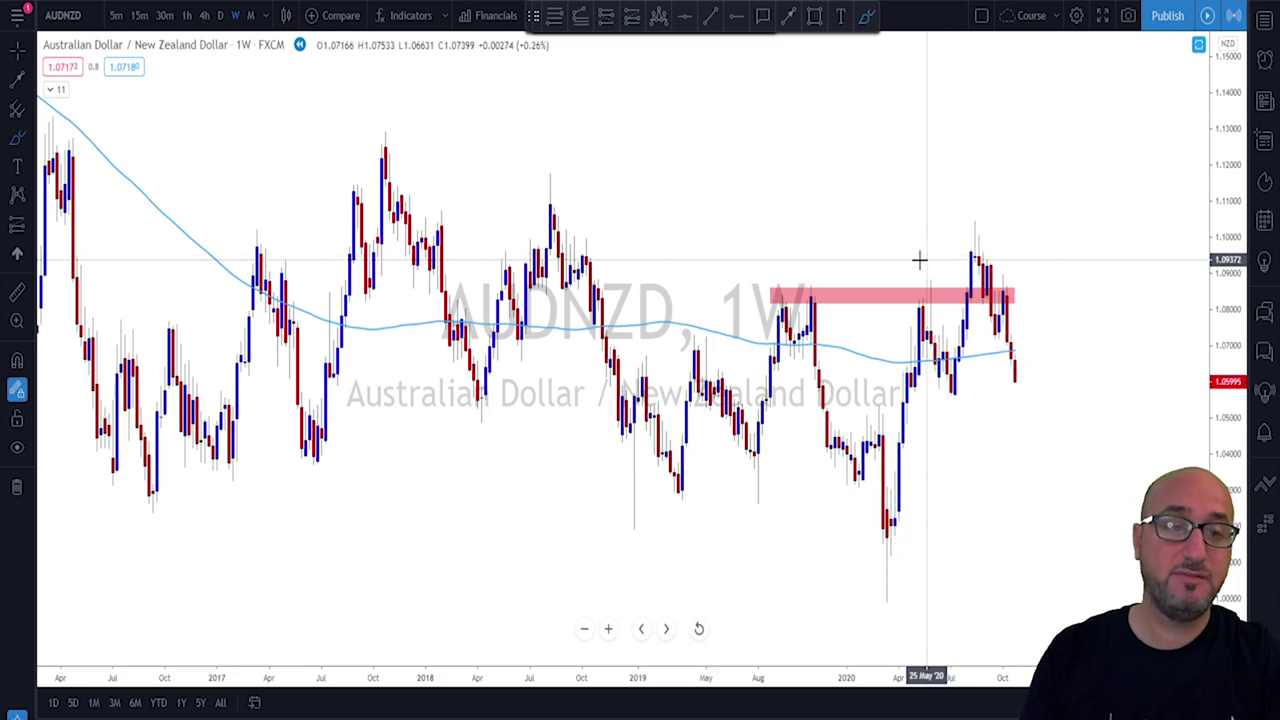
left_click(221, 16)
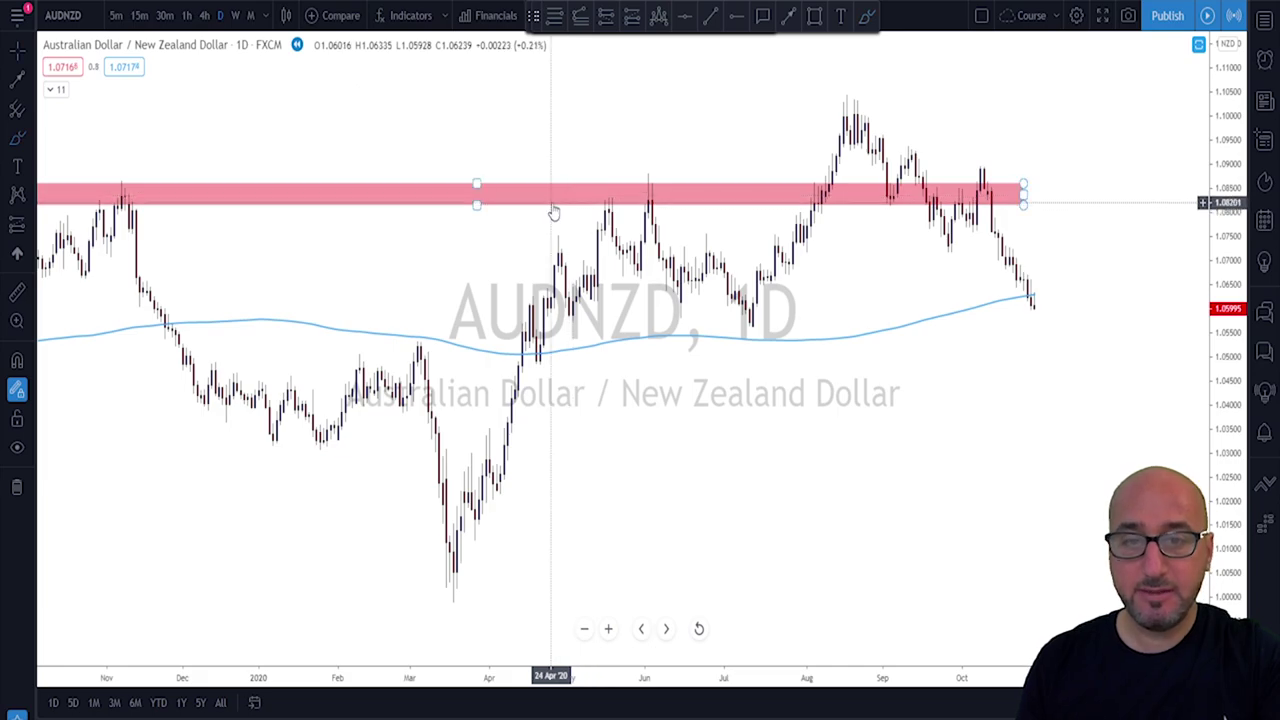
Delete the pink zone near 1.08 and pan the daily chart around recent months
left_click(17, 487)
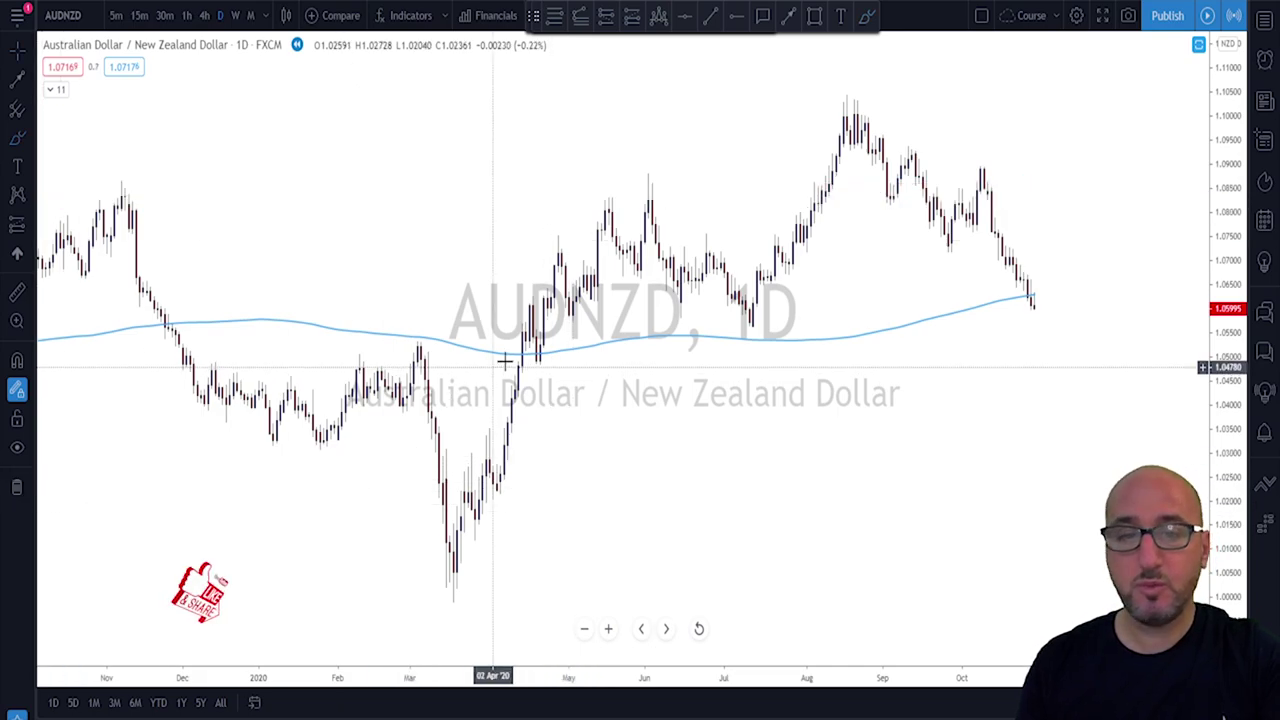
left_click_drag(506, 363, 751, 374)
right_click(846, 285)
left_click_drag(868, 215, 750, 198)
Brush-sketch the March rally, June high and August drop, then clear all the strokes
left_click(866, 16)
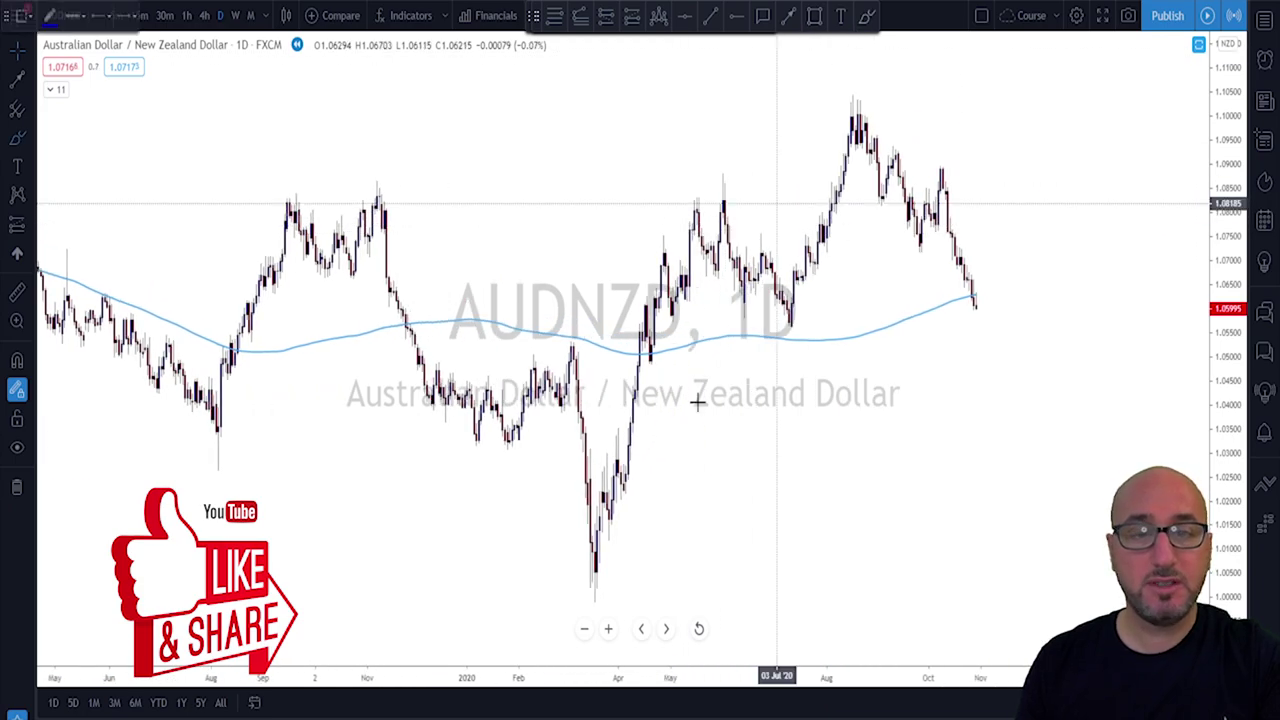
mouse_move(586, 590)
left_mouse_down()
mouse_move(709, 188)
mouse_move(782, 341)
mouse_move(852, 107)
left_mouse_up()
left_click_drag(860, 178, 668, 187)
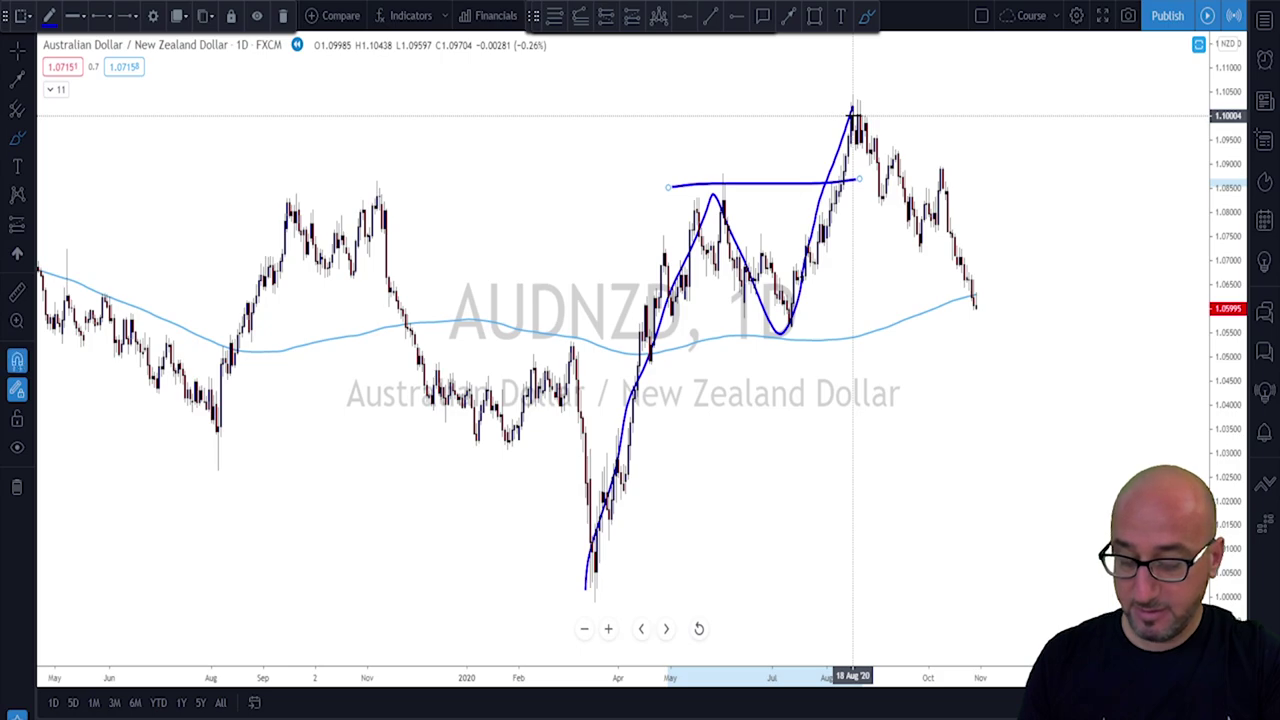
key("ctrl+z")
left_click_drag(855, 103, 976, 300)
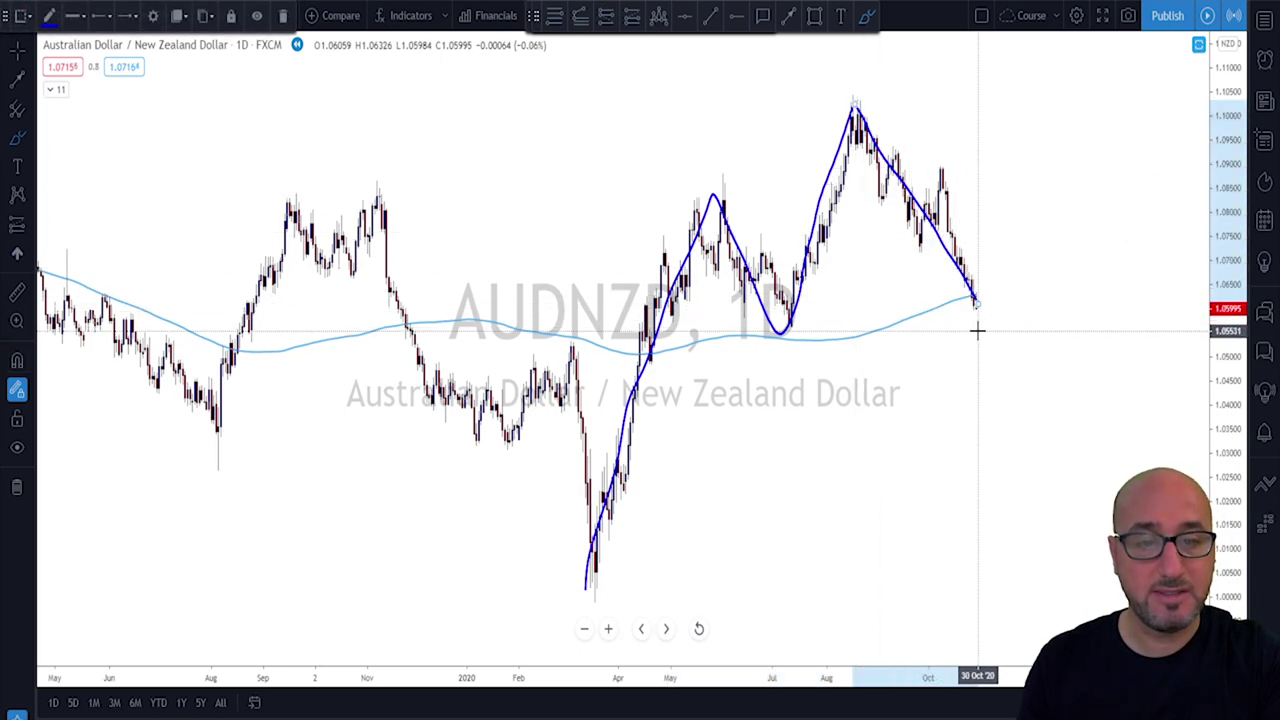
key("Escape")
key("Delete")
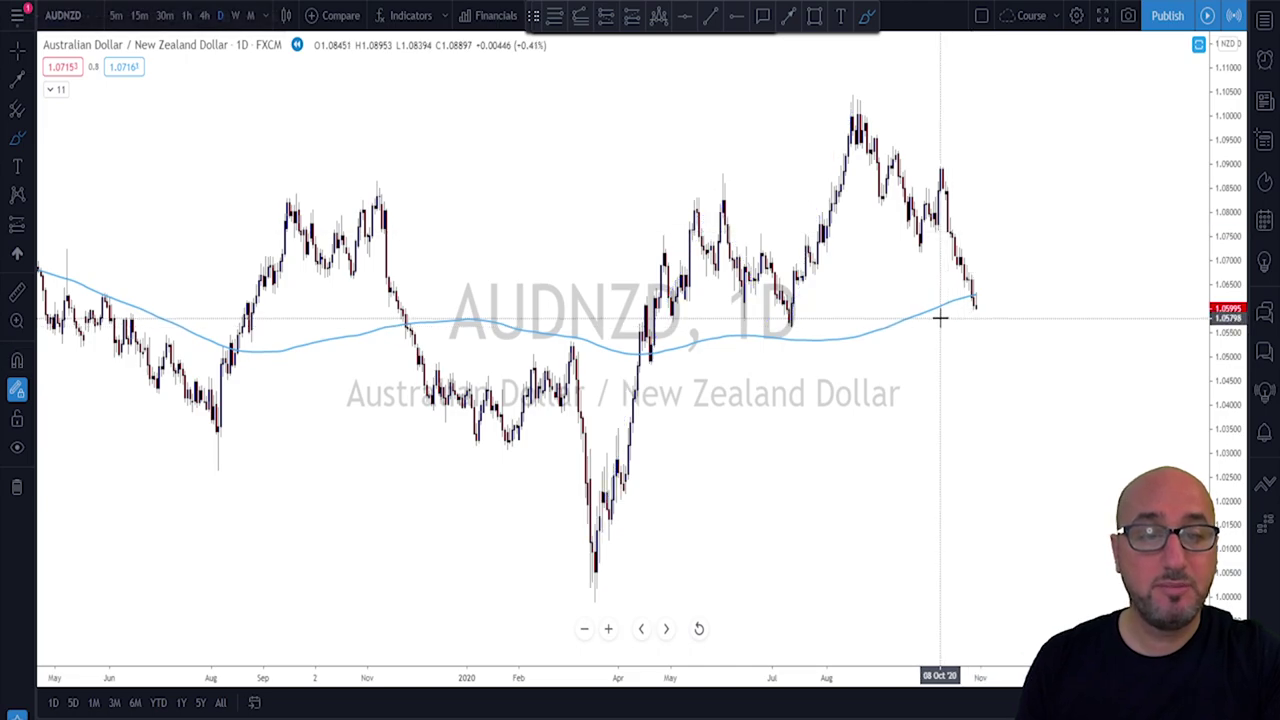
scroll(923, 323, "left", 3)
scroll(860, 300, "right", 3)
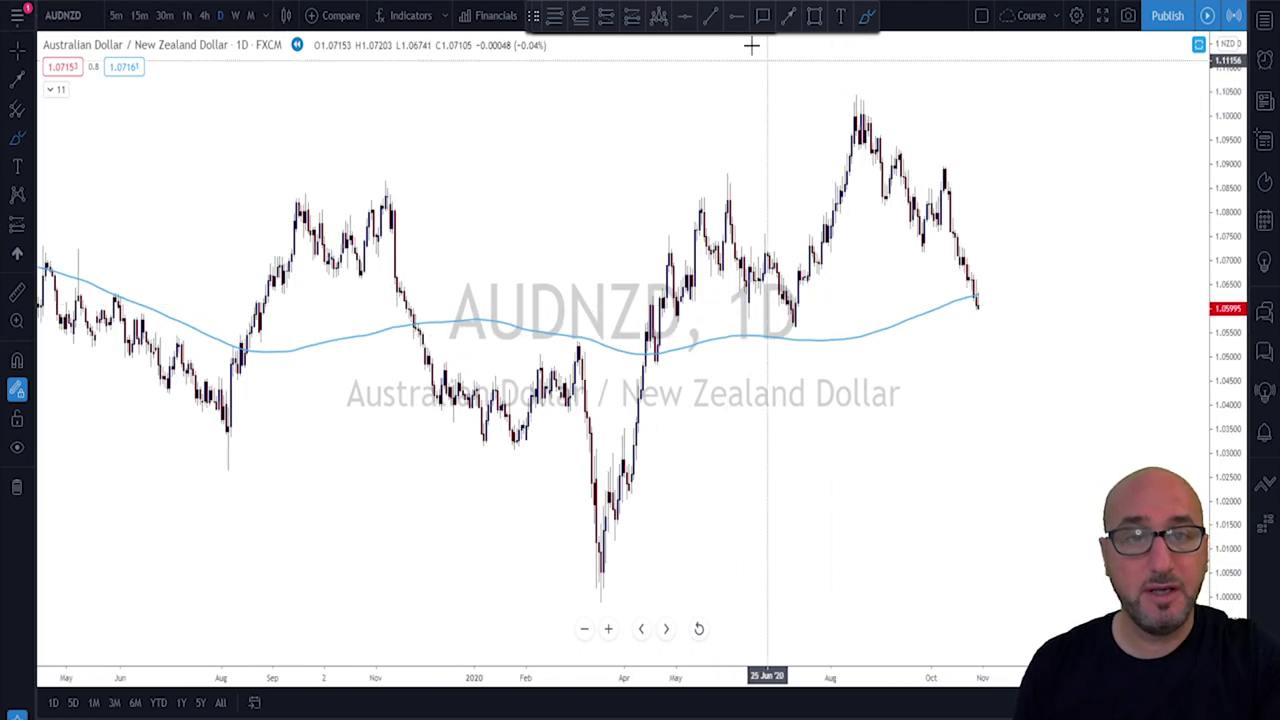
left_click(813, 16)
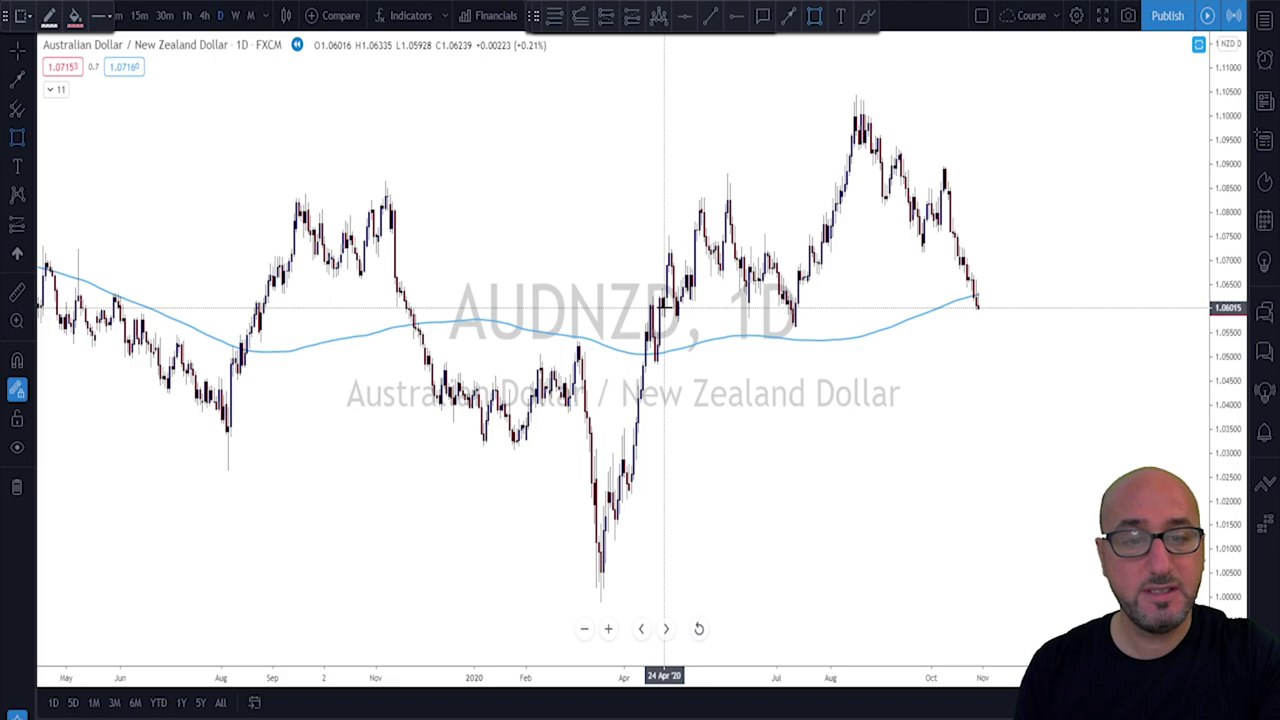
Draw a pink support zone at about 1.056–1.060 from late April, undoing two trial sketches
left_click_drag(664, 308, 1048, 326)
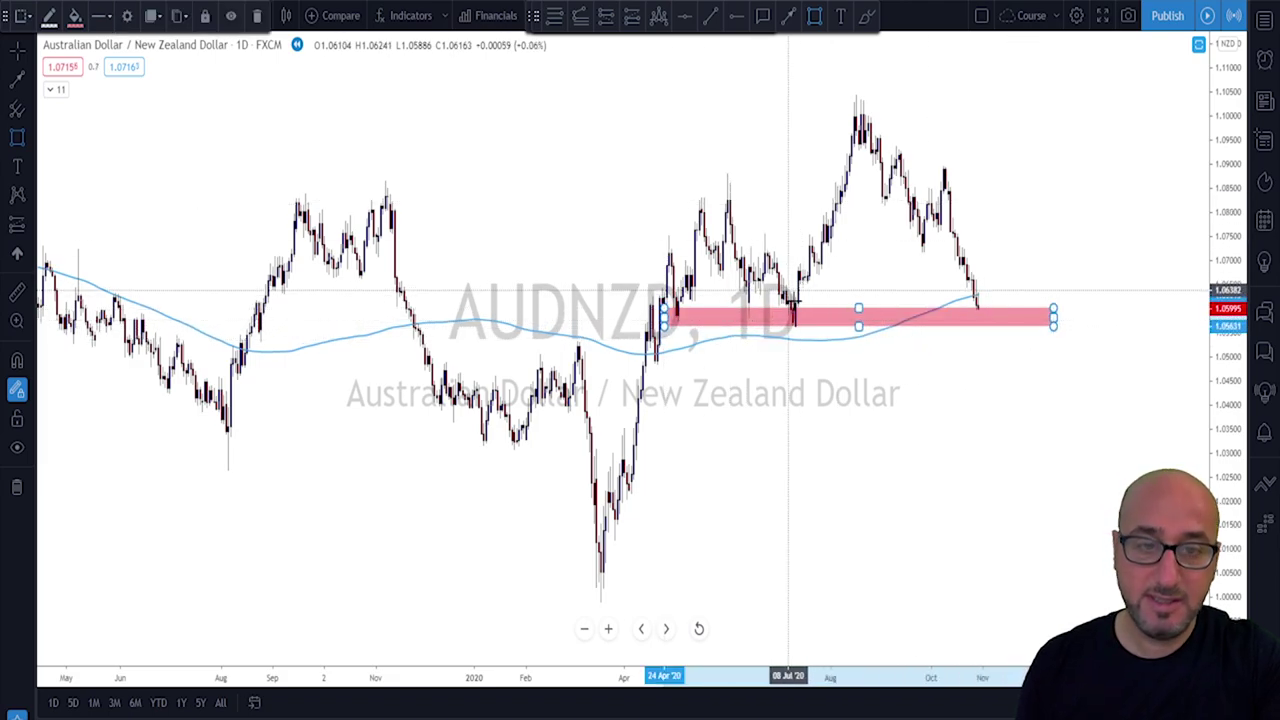
left_click(730, 205)
mouse_move(730, 205)
left_mouse_down()
mouse_move(792, 326)
mouse_move(857, 118)
left_mouse_up()
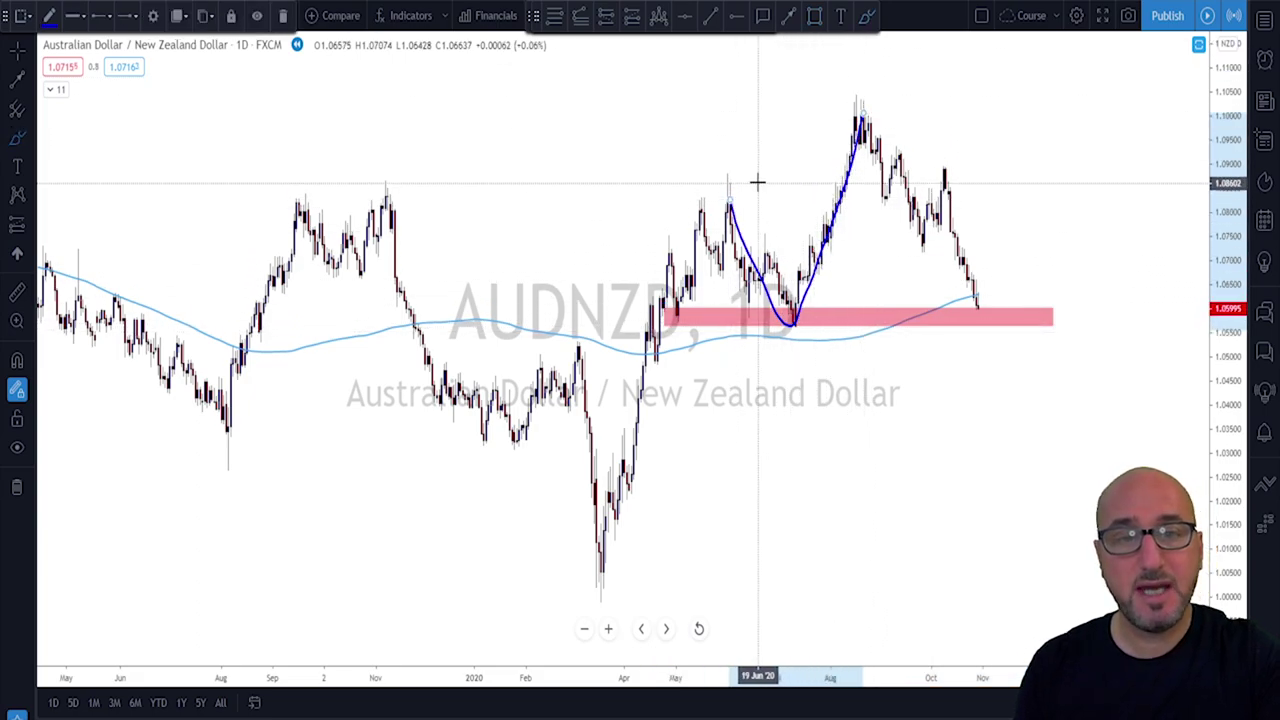
mouse_move(757, 180)
left_mouse_down()
mouse_move(751, 206)
mouse_move(735, 176)
left_mouse_up()
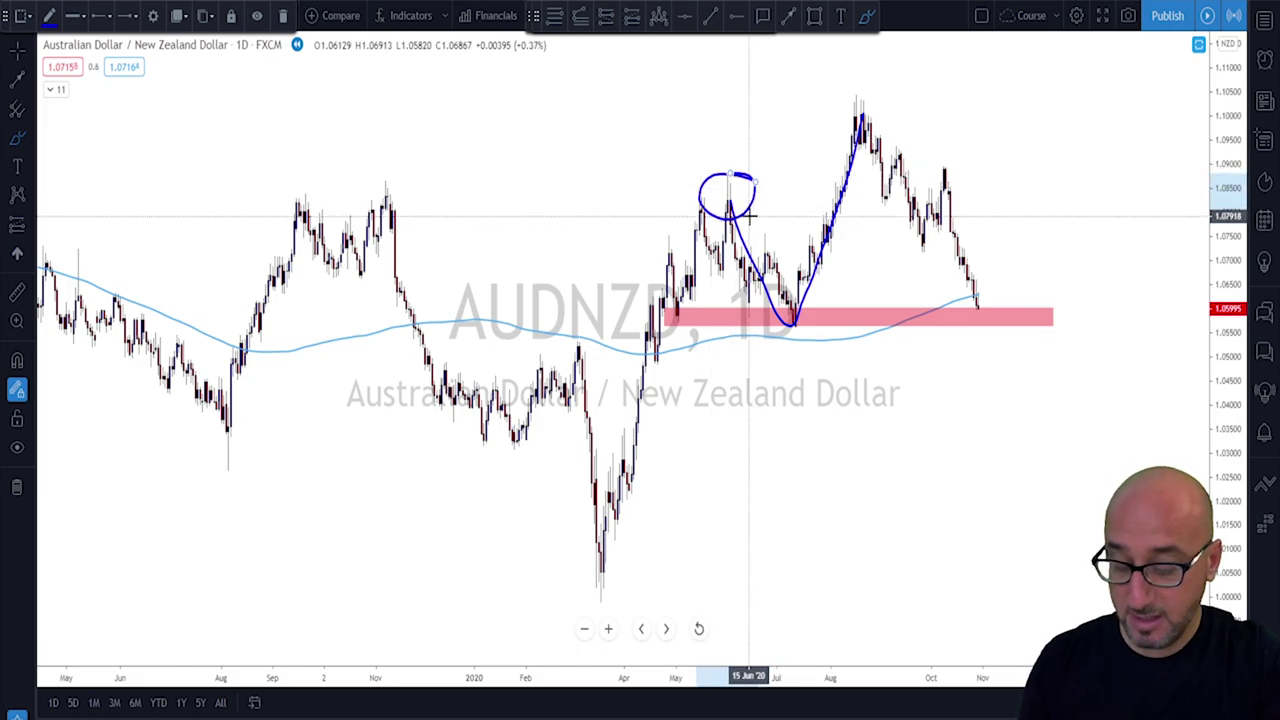
key("ctrl+z")
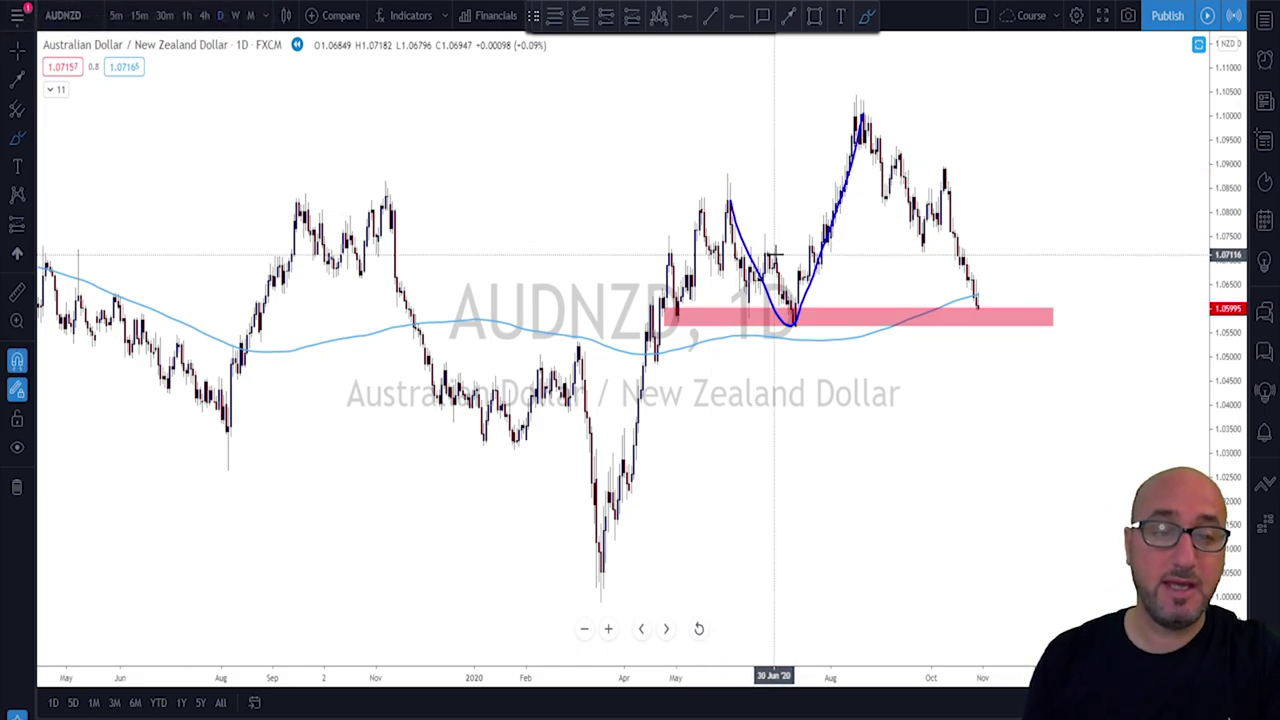
key("ctrl+z")
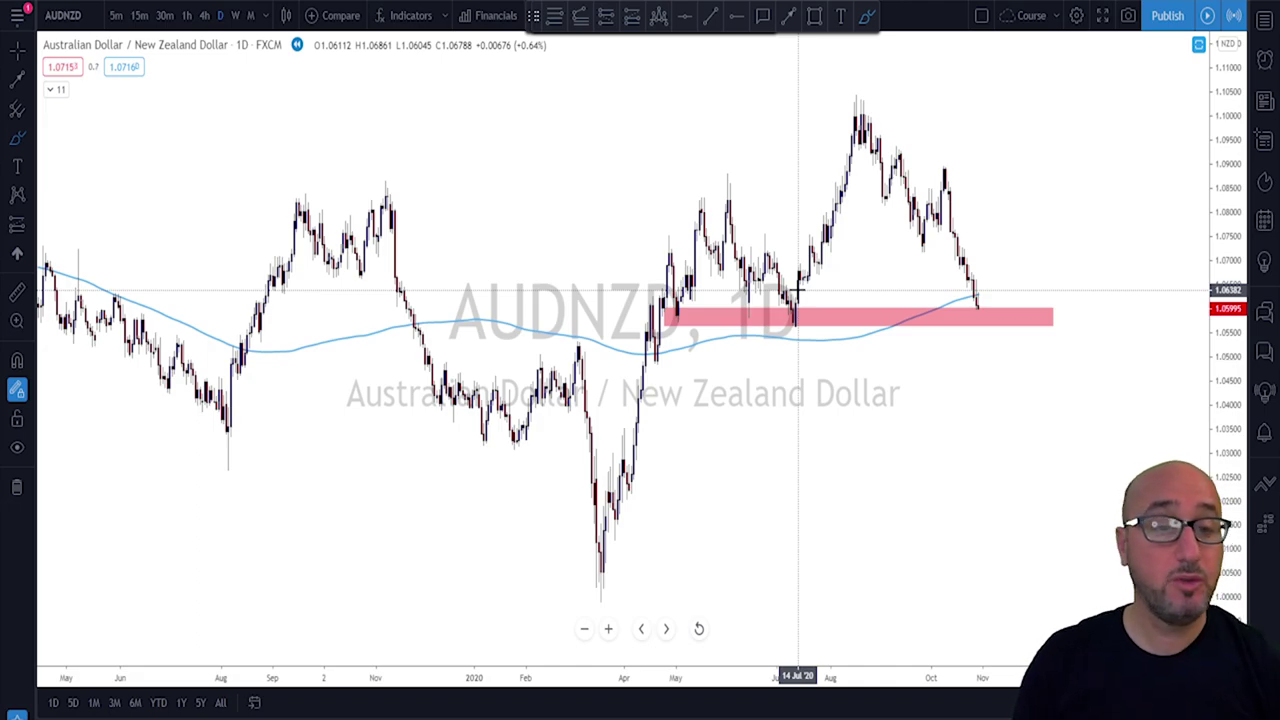
scroll(805, 285, "up", 3)
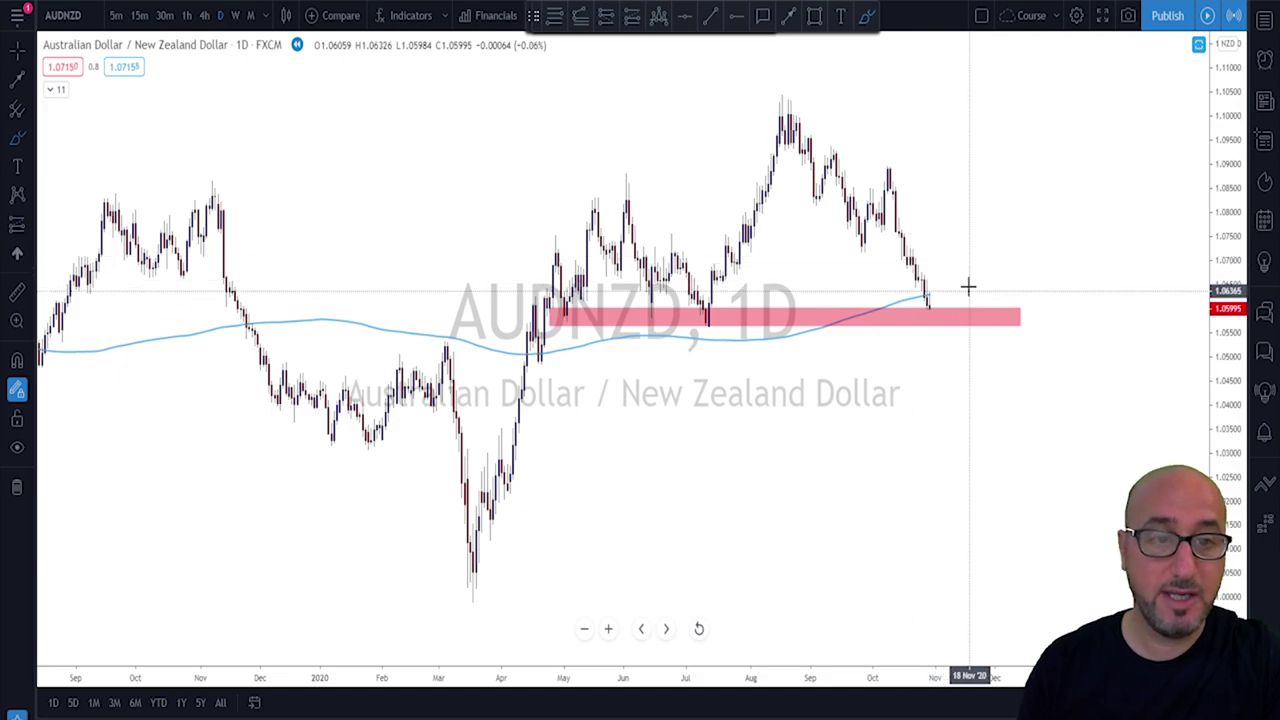
mouse_move(967, 284)
left_mouse_down()
mouse_move(803, 106)
mouse_move(808, 198)
mouse_move(918, 314)
mouse_move(962, 247)
left_mouse_up()
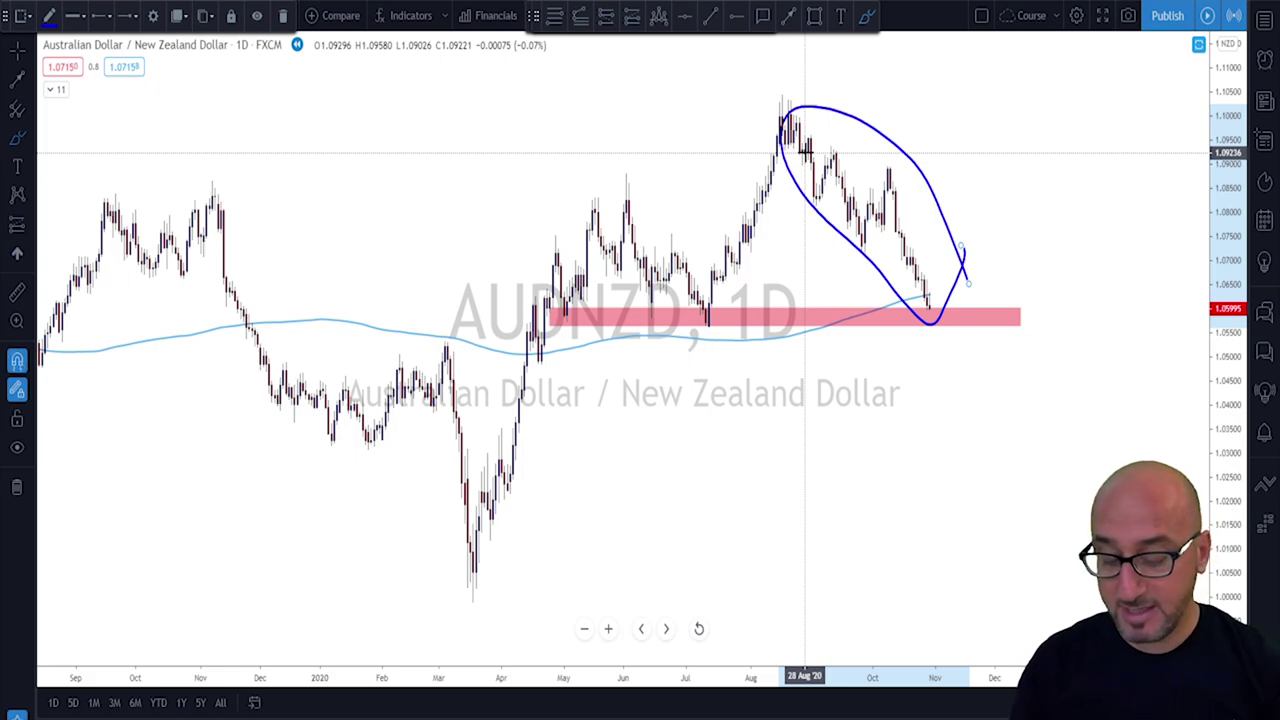
key("Delete")
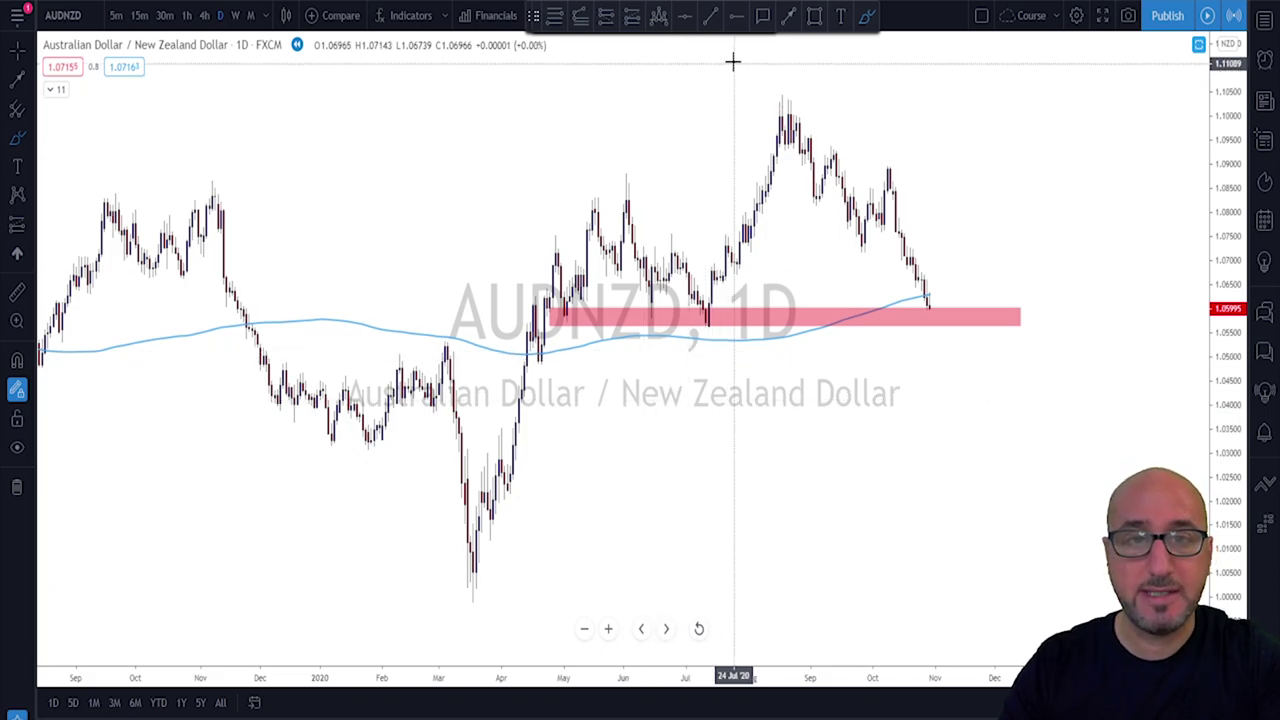
Try a 2020 rally sketch on the weekly and an August-high trend line on the daily, deleting both
left_click(234, 16)
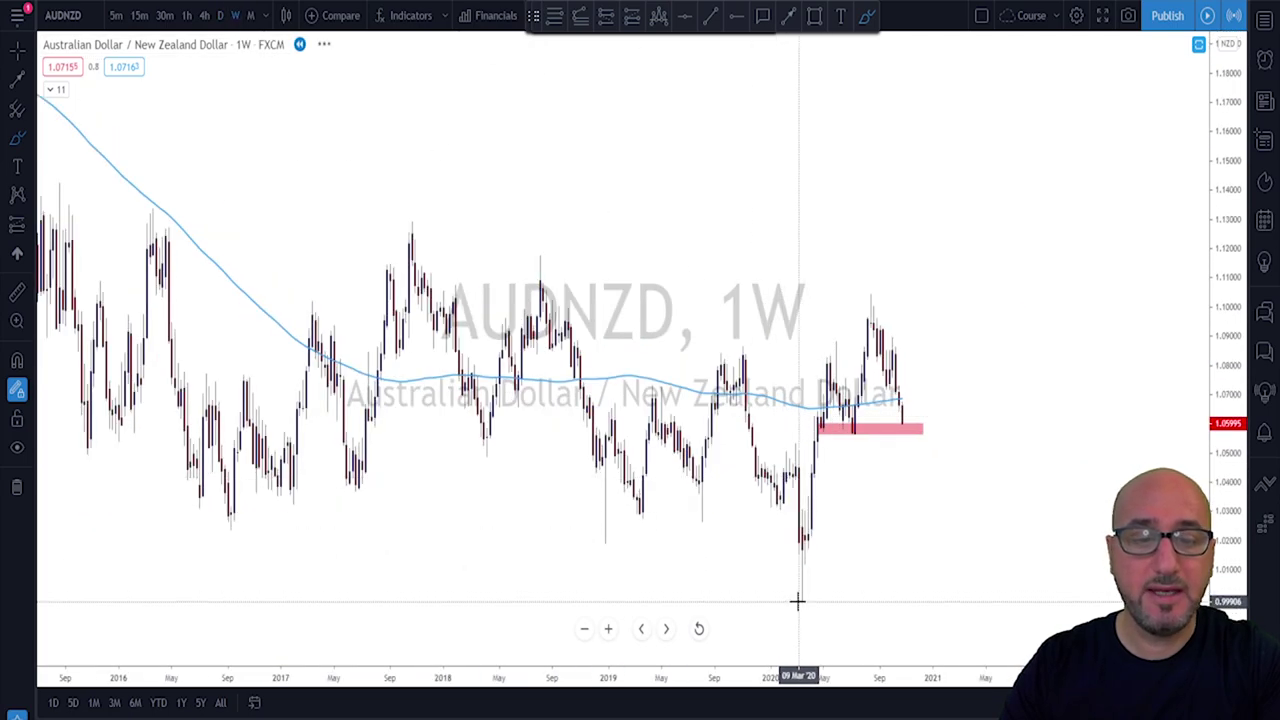
mouse_move(797, 601)
left_mouse_down()
mouse_move(838, 385)
mouse_move(852, 420)
mouse_move(873, 314)
mouse_move(905, 420)
left_mouse_up()
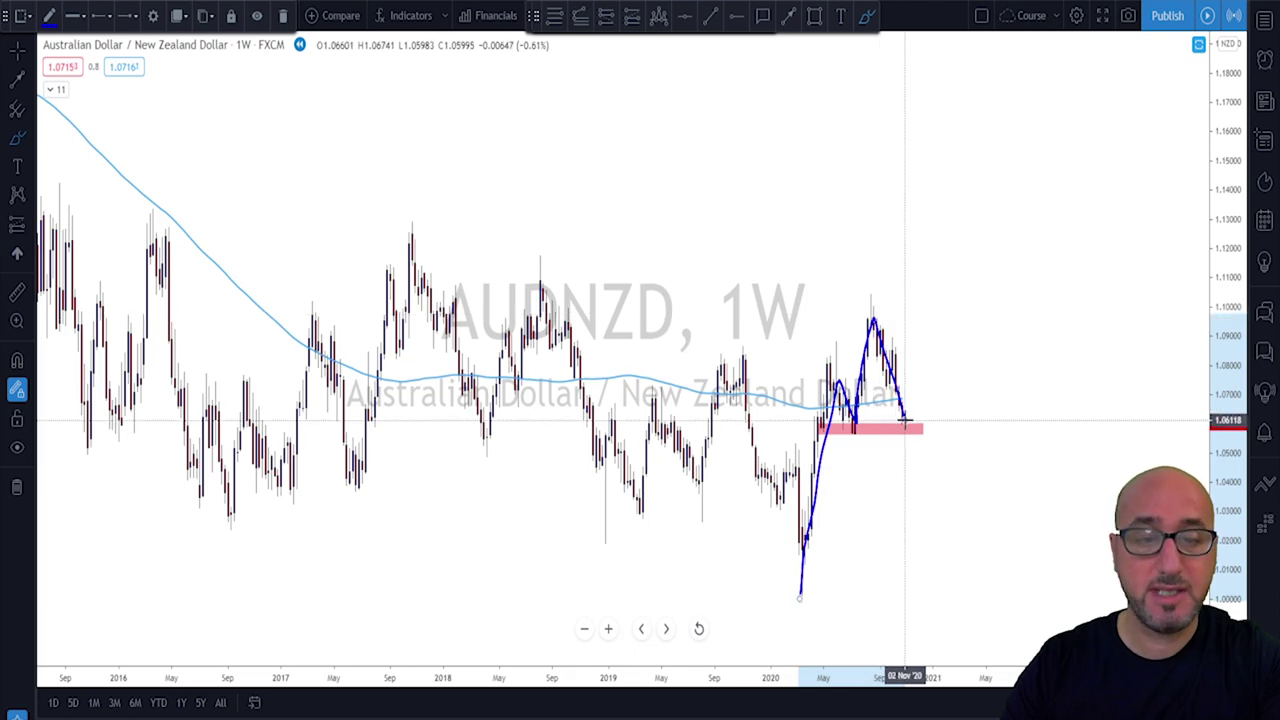
key("Delete")
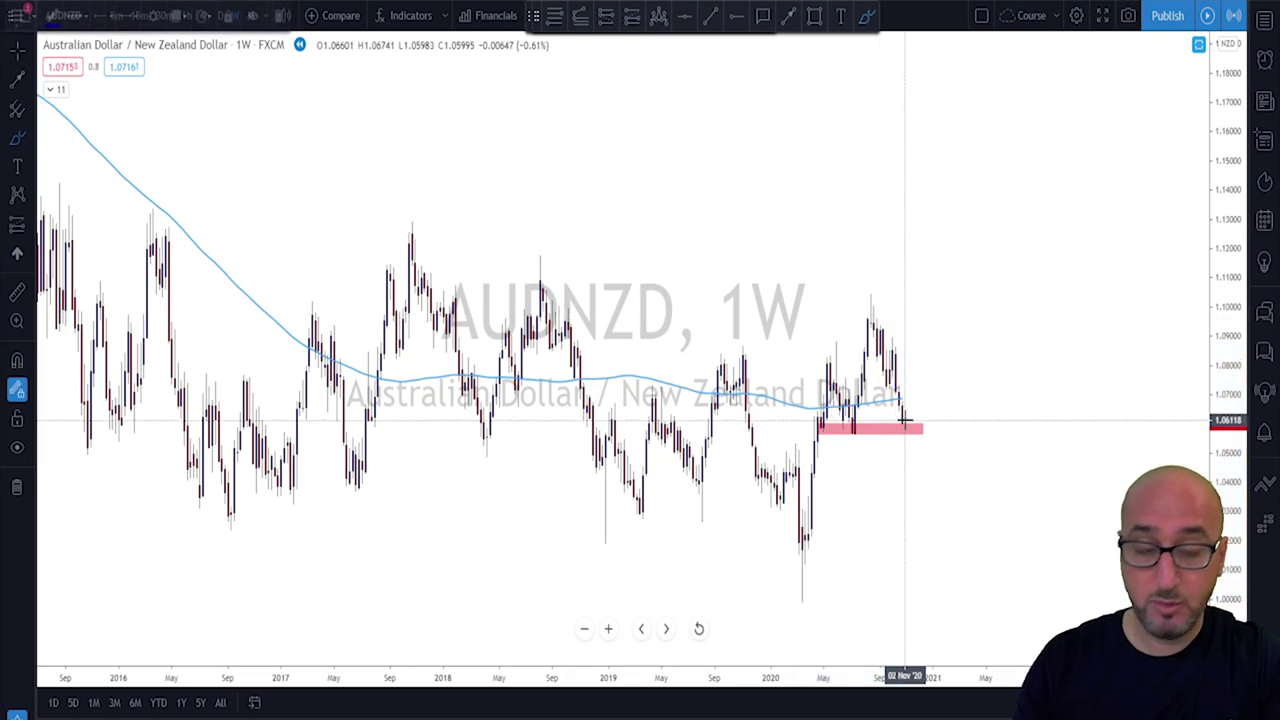
left_click(222, 16)
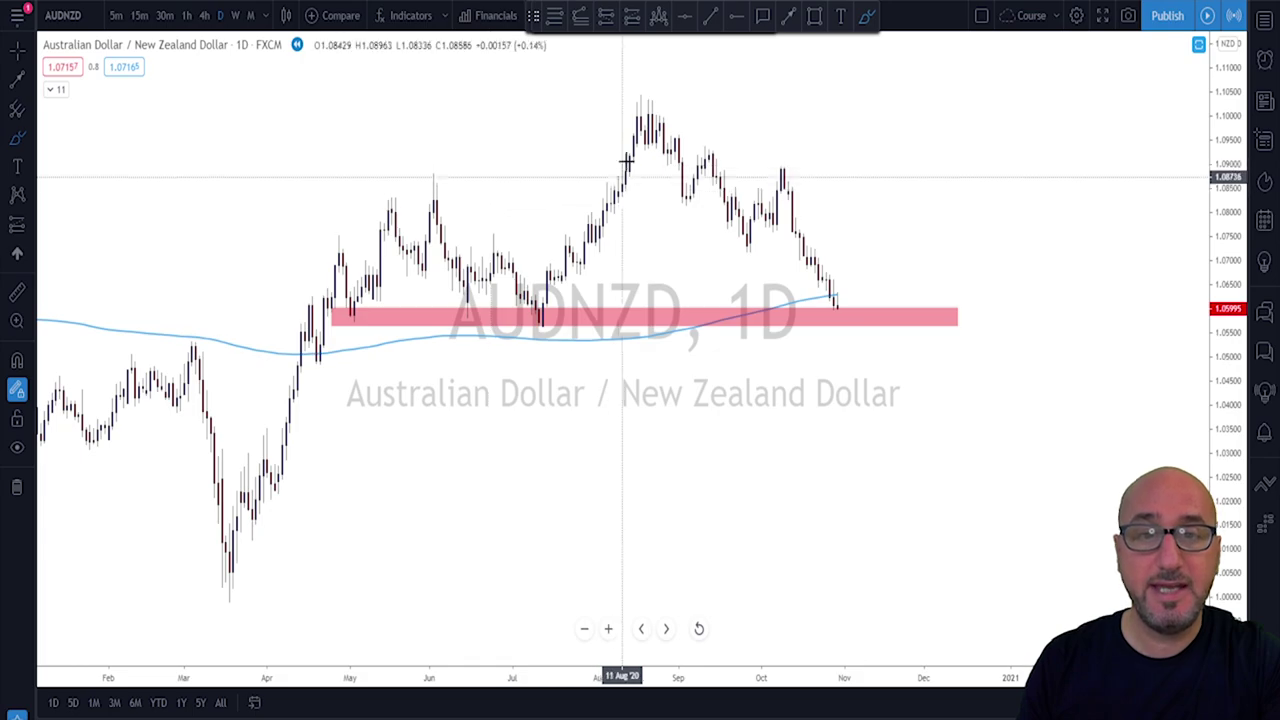
left_click_drag(640, 118, 838, 312)
key("Delete")
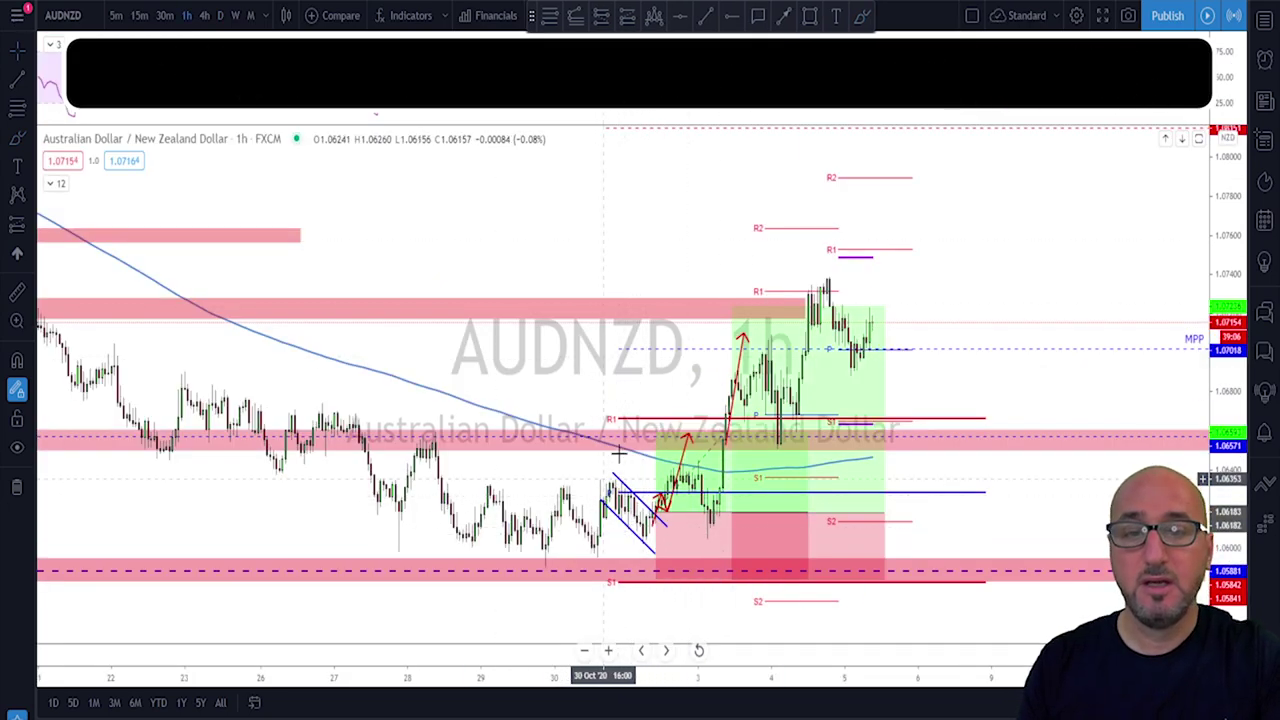
Zoom the 1h chart, mark the late-October drop and July low, then switch to daily (1D) candles
scroll(650, 390, "left", 3)
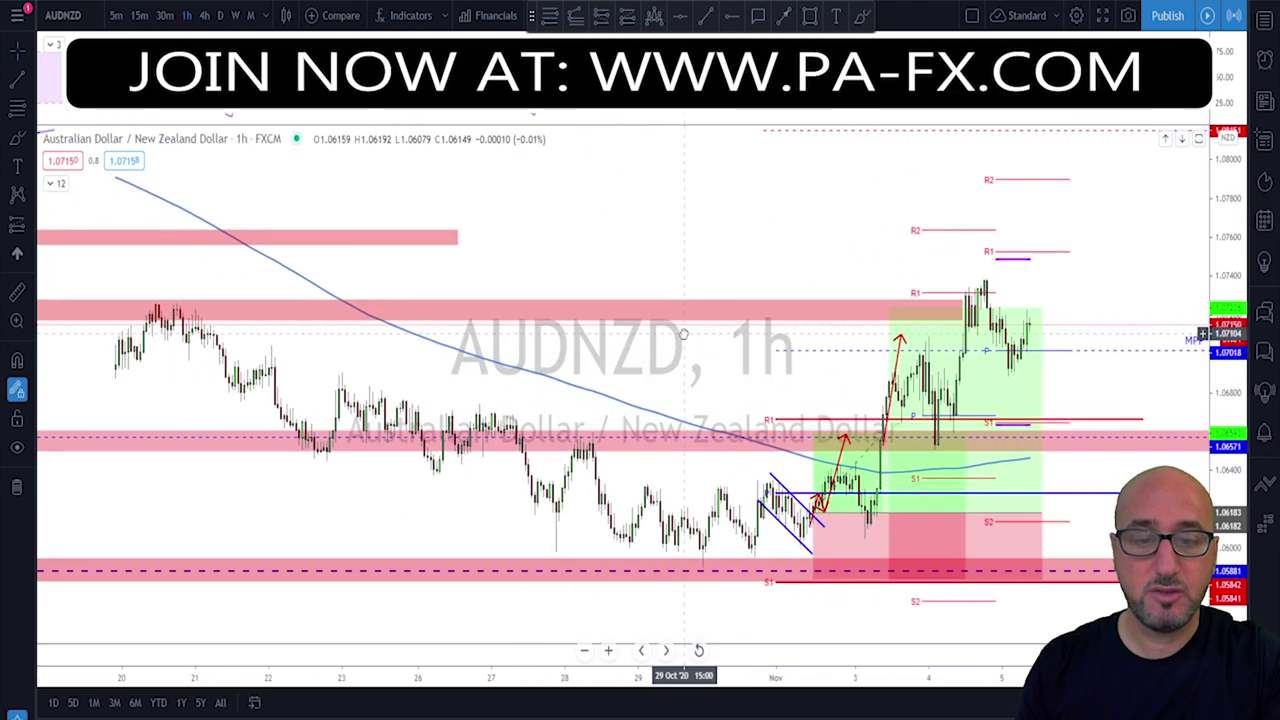
scroll(662, 362, "up", 3)
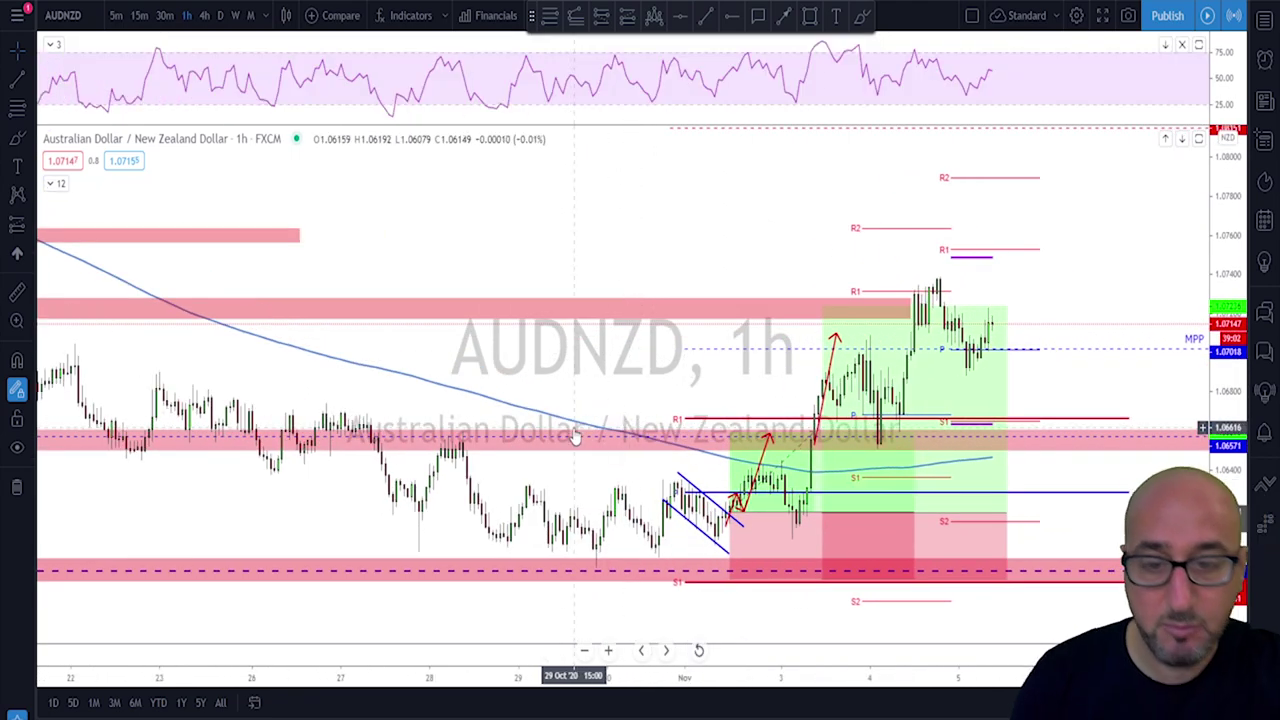
scroll(548, 400, "down", 3)
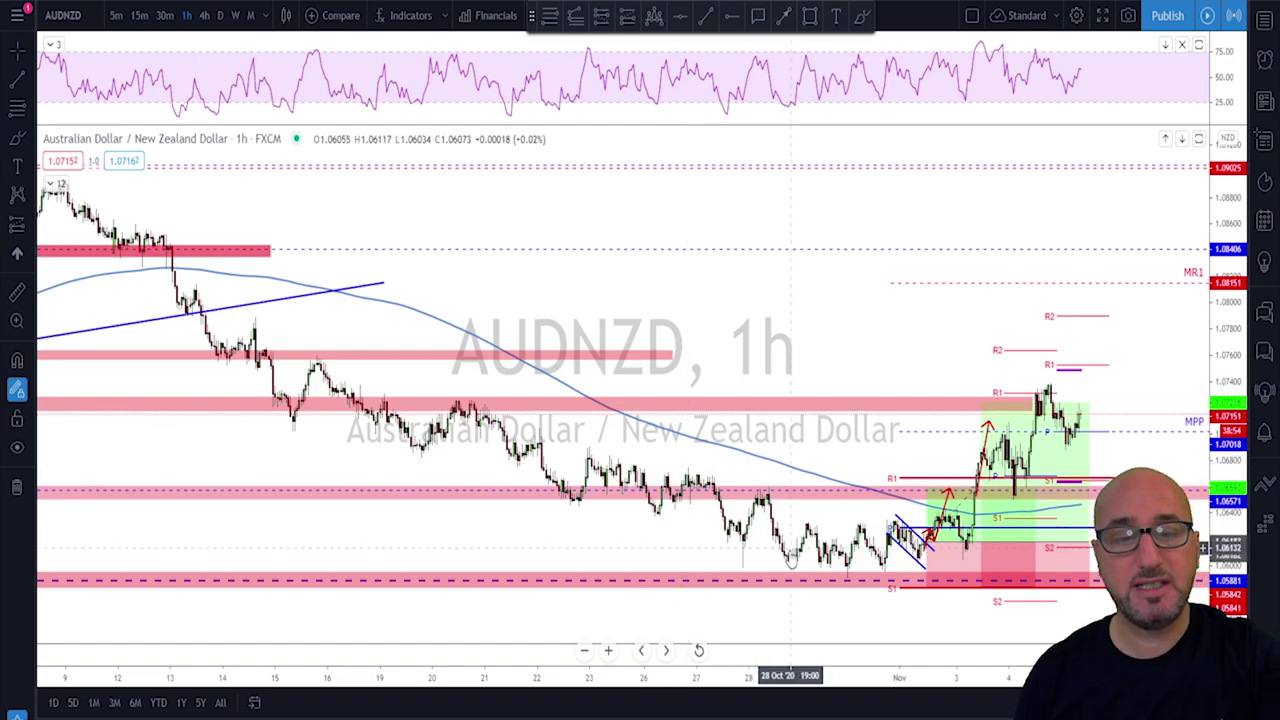
scroll(790, 560, "up", 2)
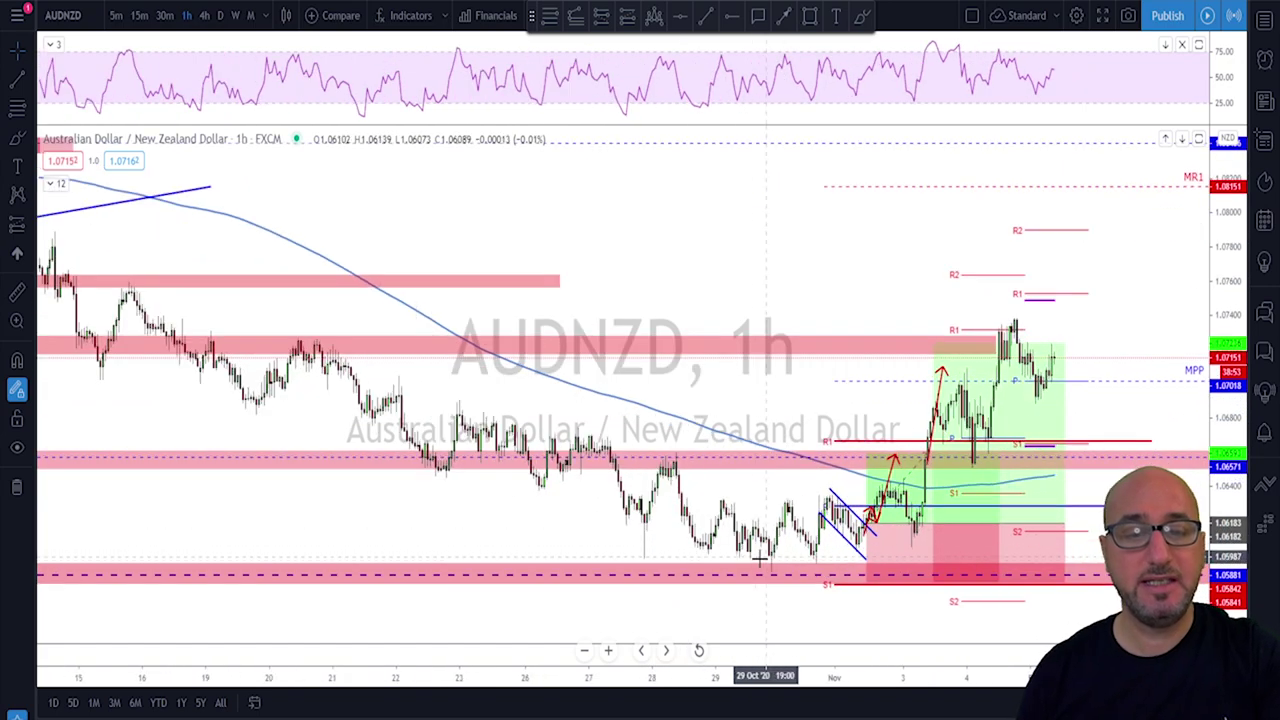
left_click(862, 20)
left_click_drag(608, 443, 622, 495)
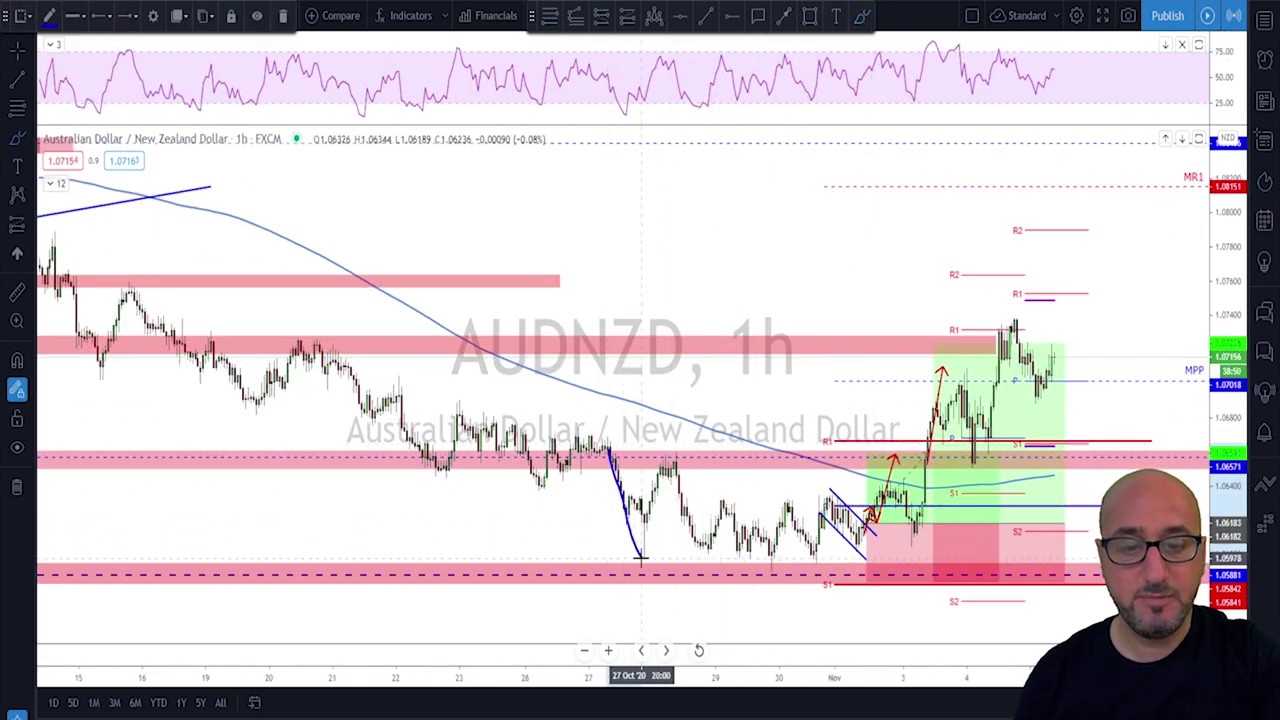
scroll(641, 560, "down", 10)
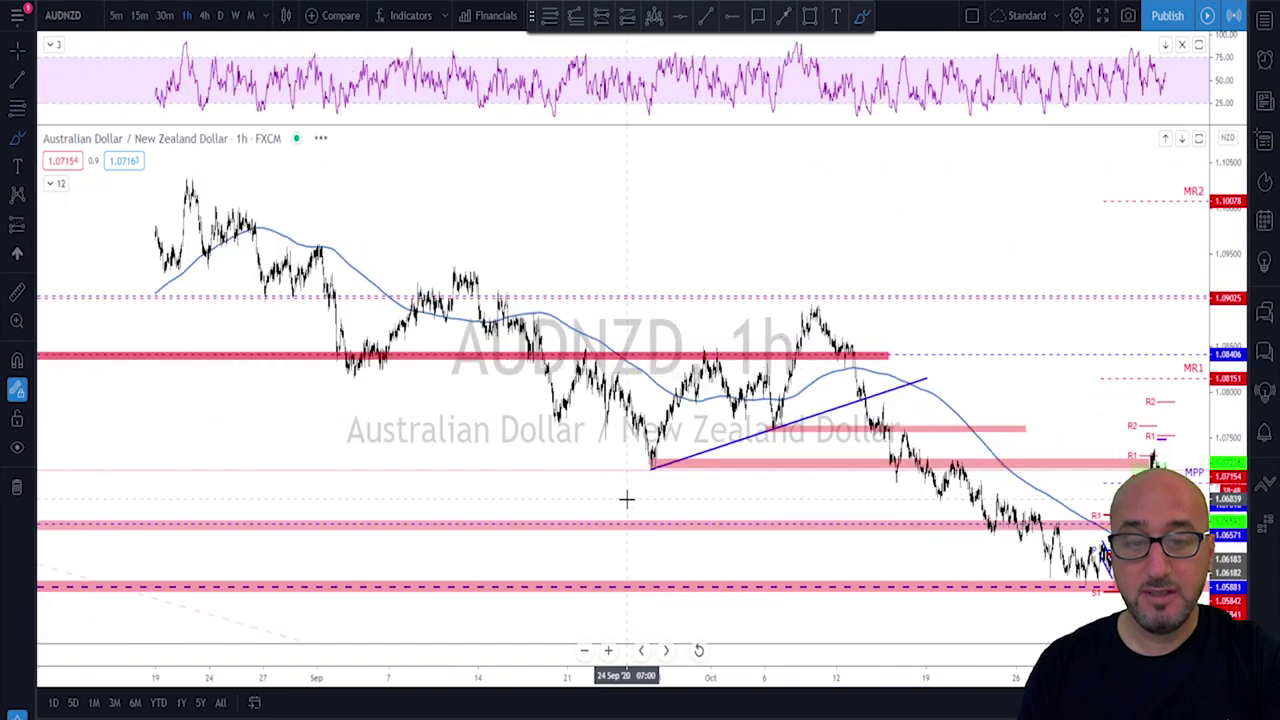
scroll(598, 570, "down", 3)
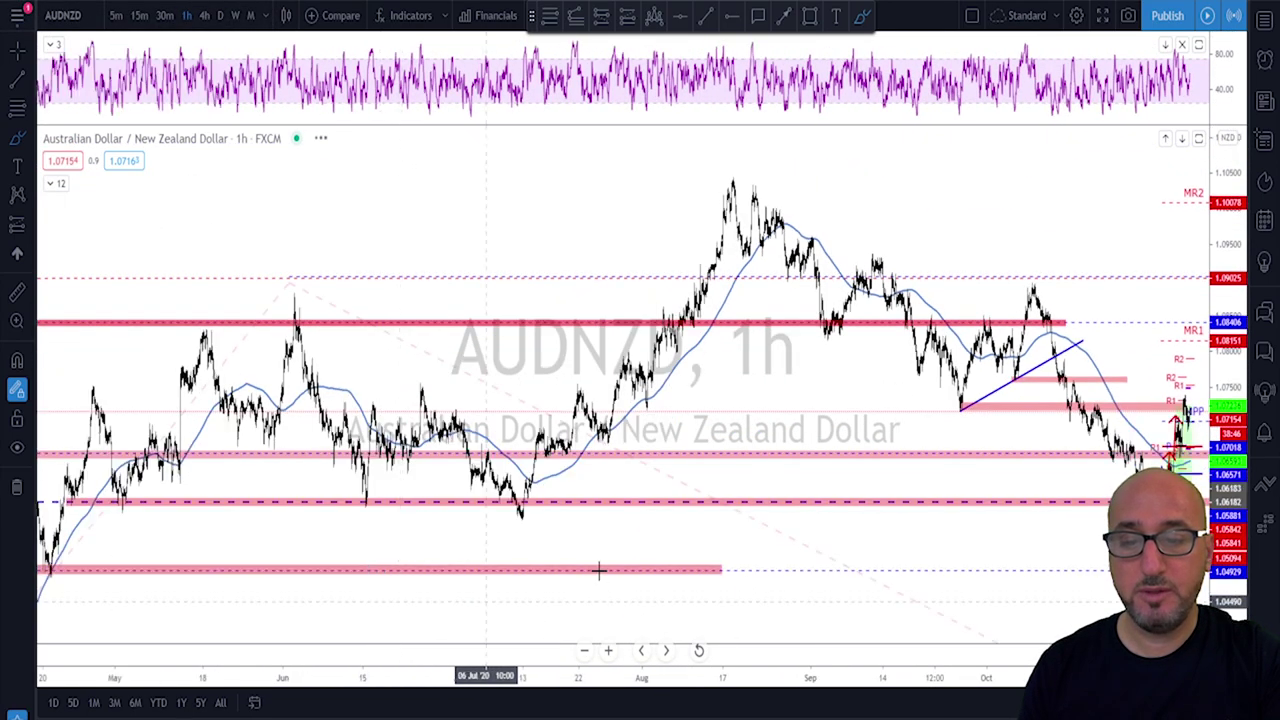
left_click_drag(533, 540, 540, 525)
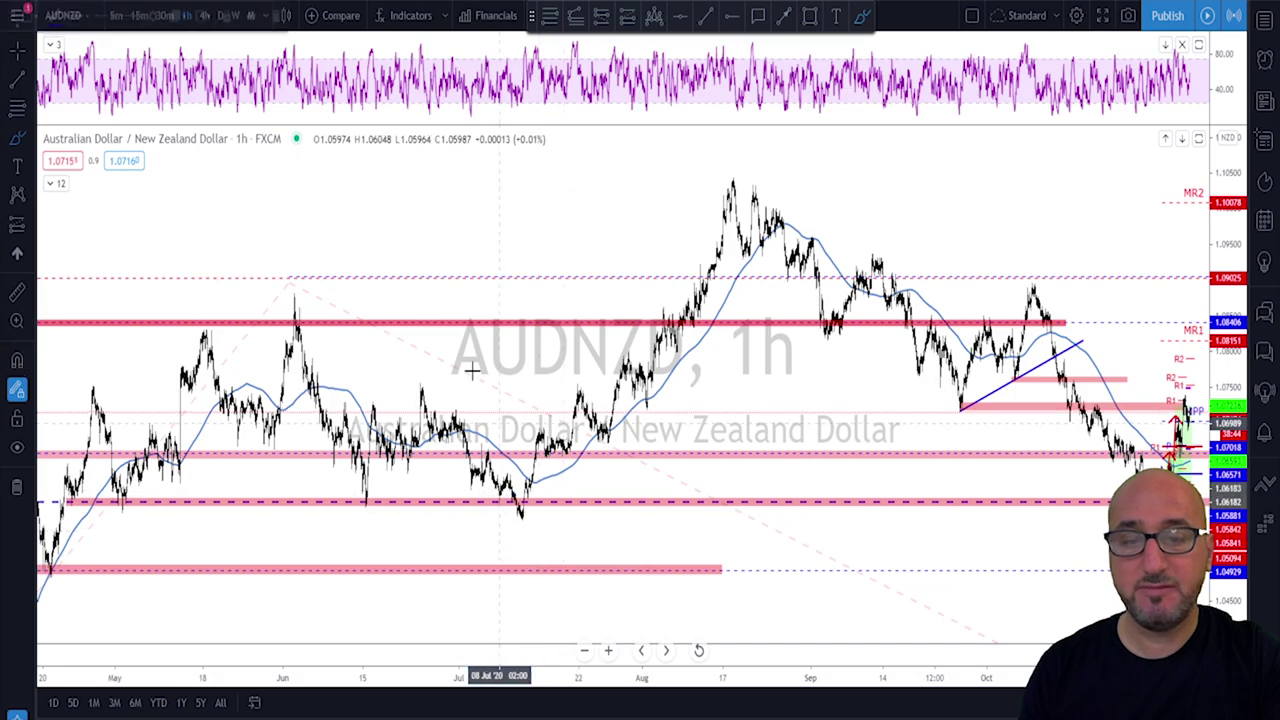
left_click(220, 15)
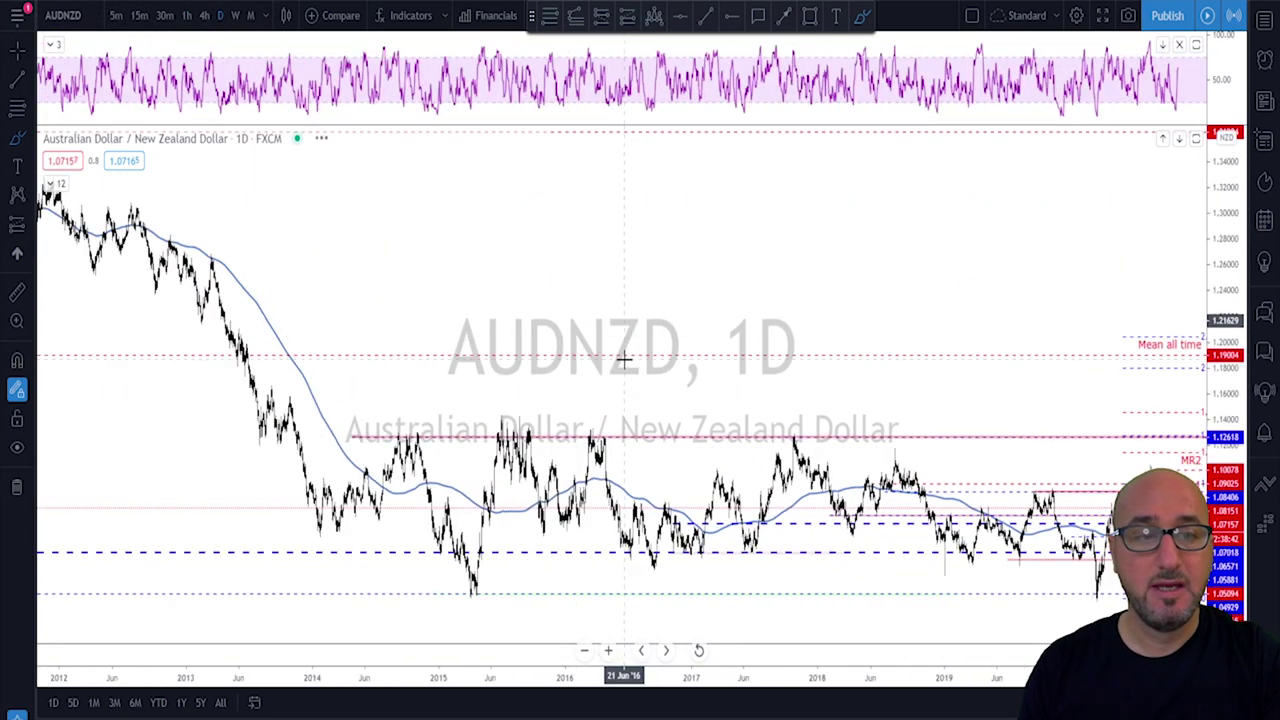
Trace a daily swing and circle the July low, clear the marks, then switch to 4-hour candles
scroll(623, 400, "up", 5)
scroll(674, 444, "up", 3)
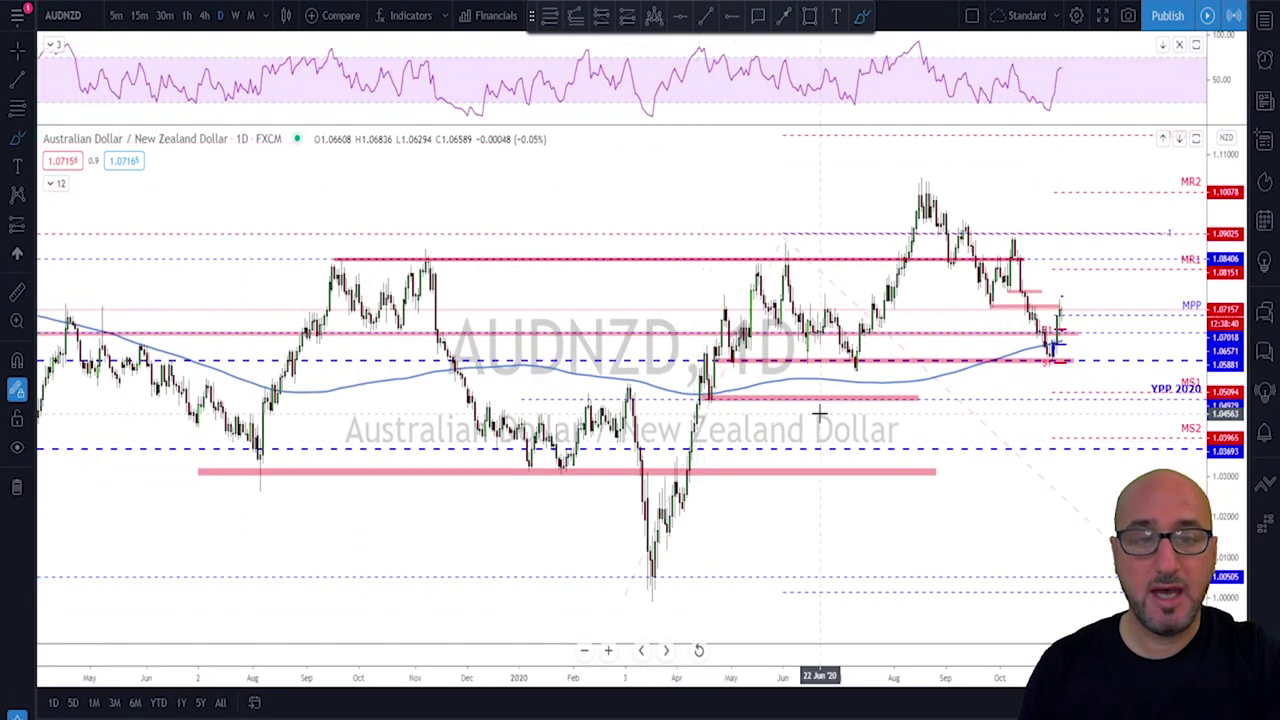
mouse_move(689, 432)
left_mouse_down()
mouse_move(766, 255)
mouse_move(849, 376)
mouse_move(912, 200)
left_mouse_up()
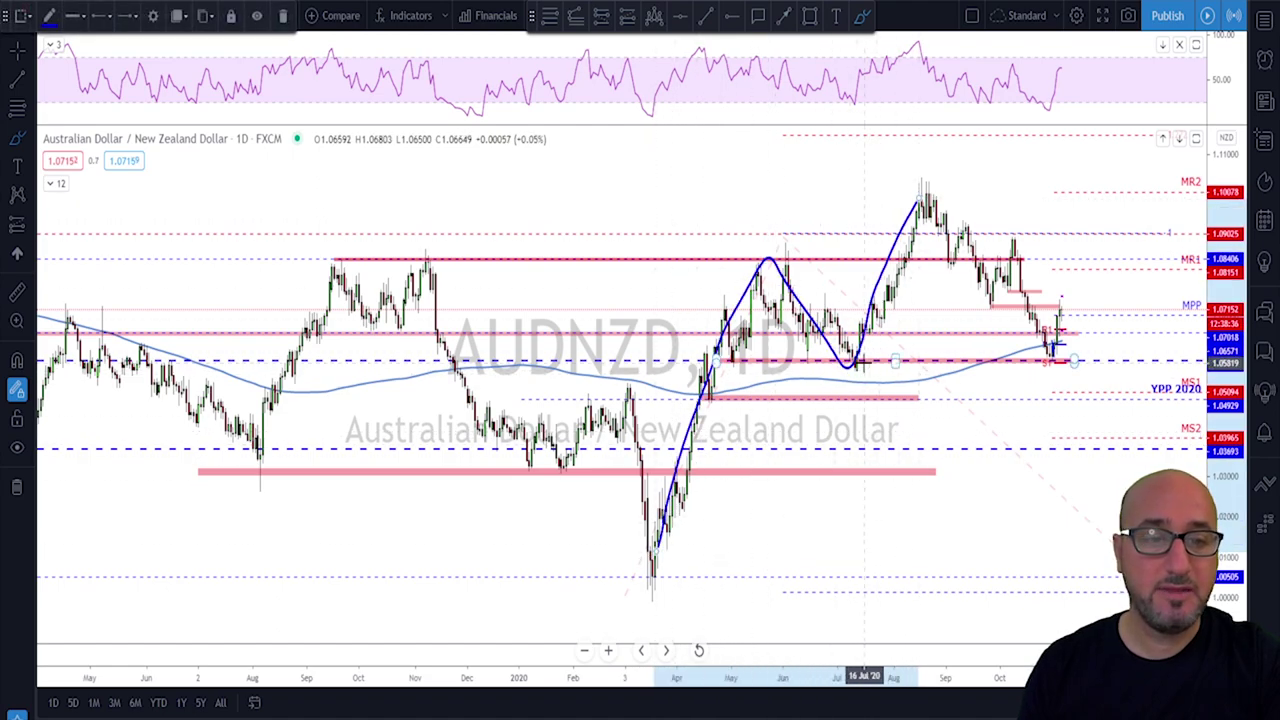
left_click_drag(865, 350, 866, 356)
key("Escape")
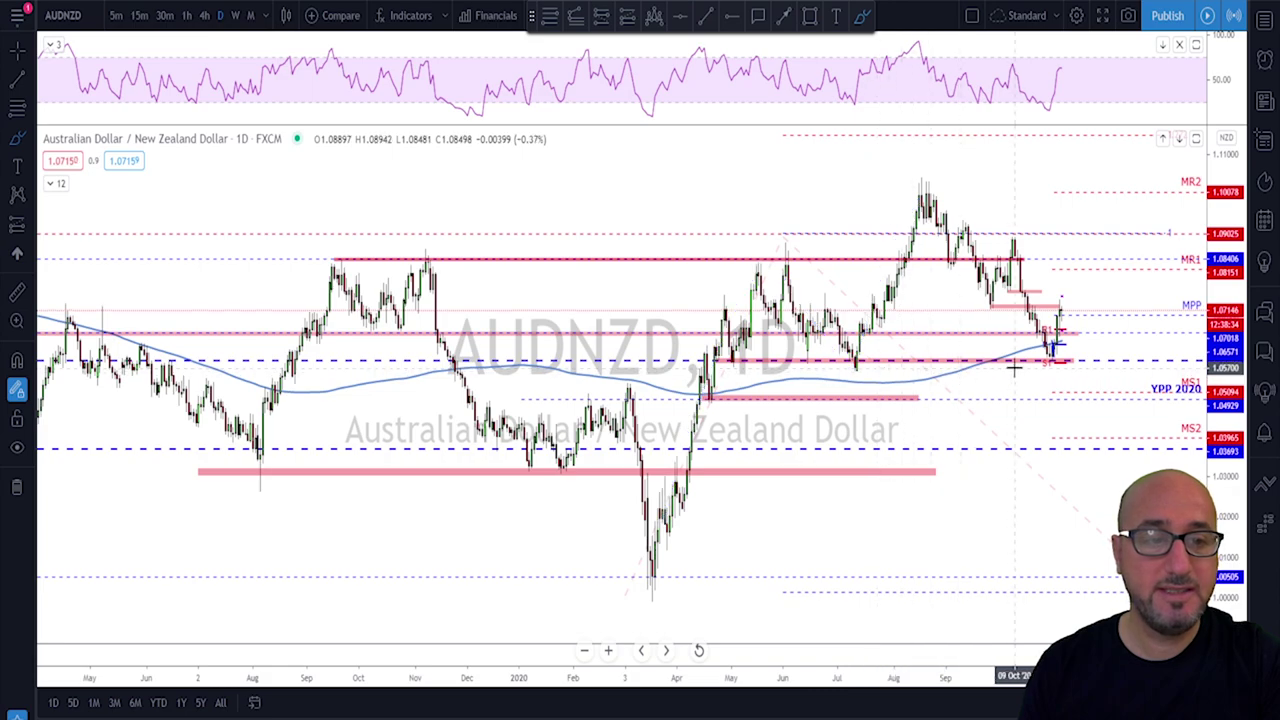
scroll(930, 405, "up", 3)
scroll(853, 424, "up", 2)
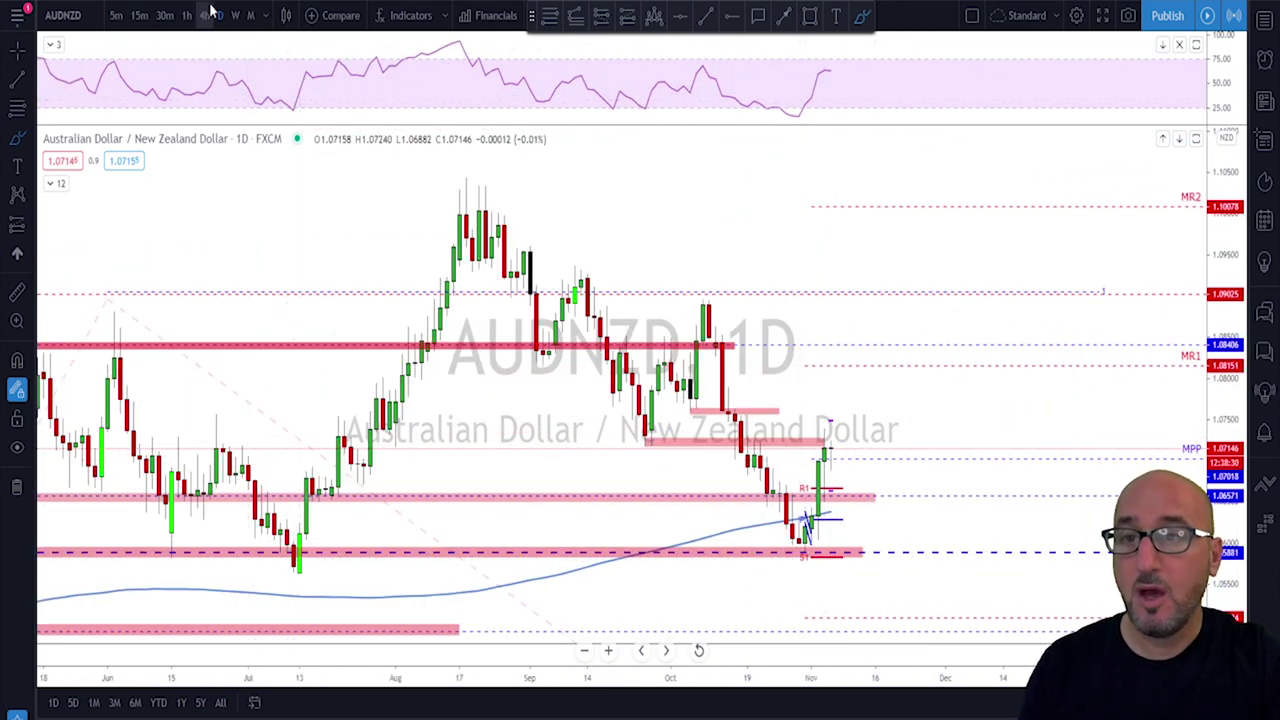
left_click(207, 14)
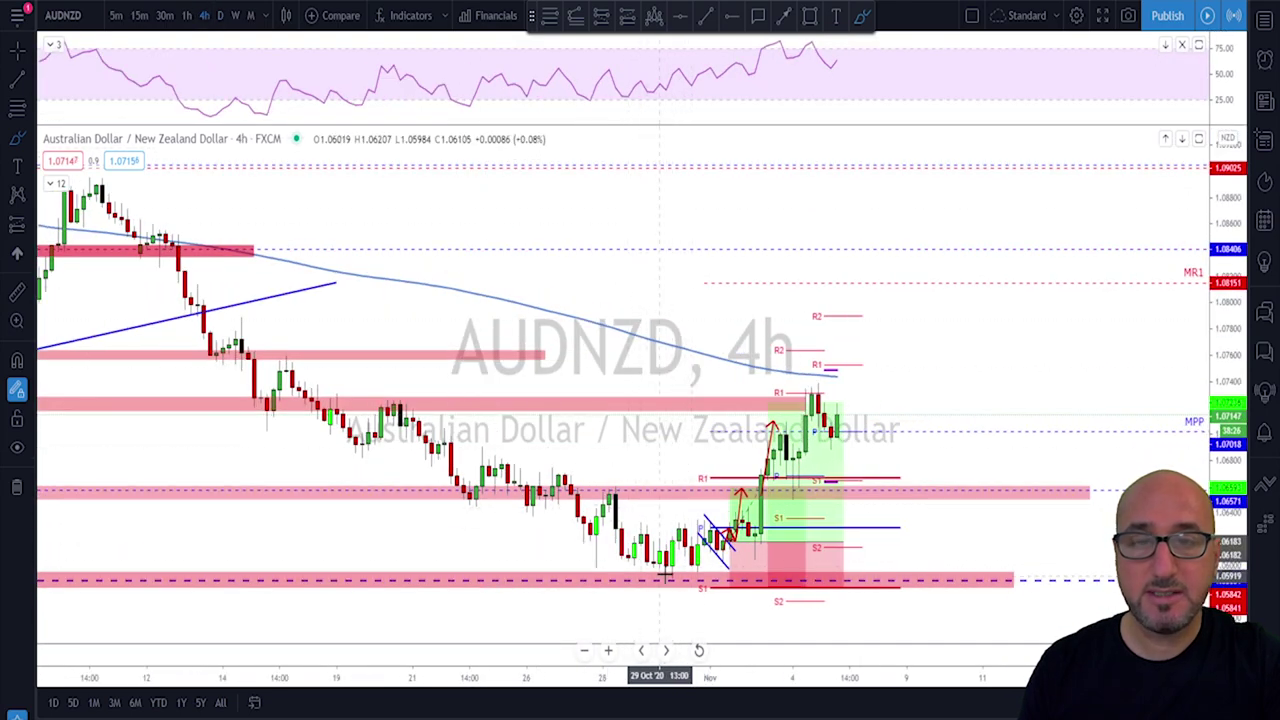
Start a trend line at the RSI low on the 4h chart, then cancel it
left_click(709, 18)
left_click(590, 104)
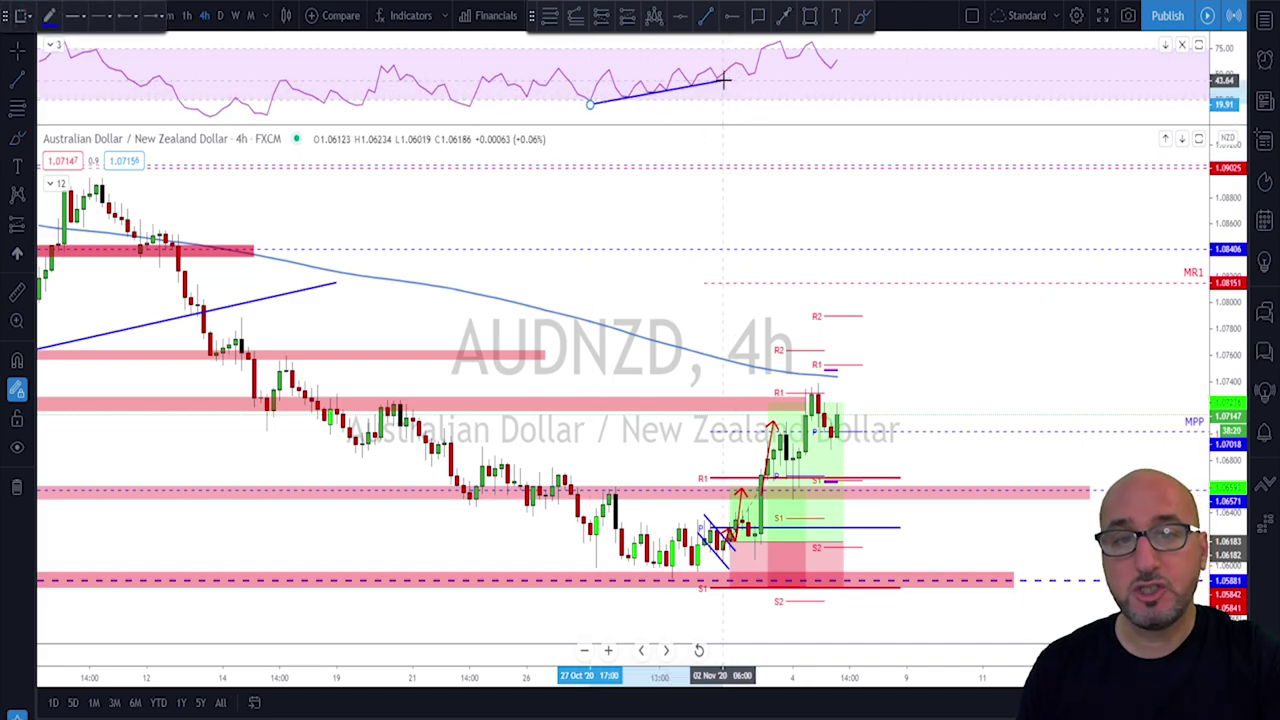
key("Escape")
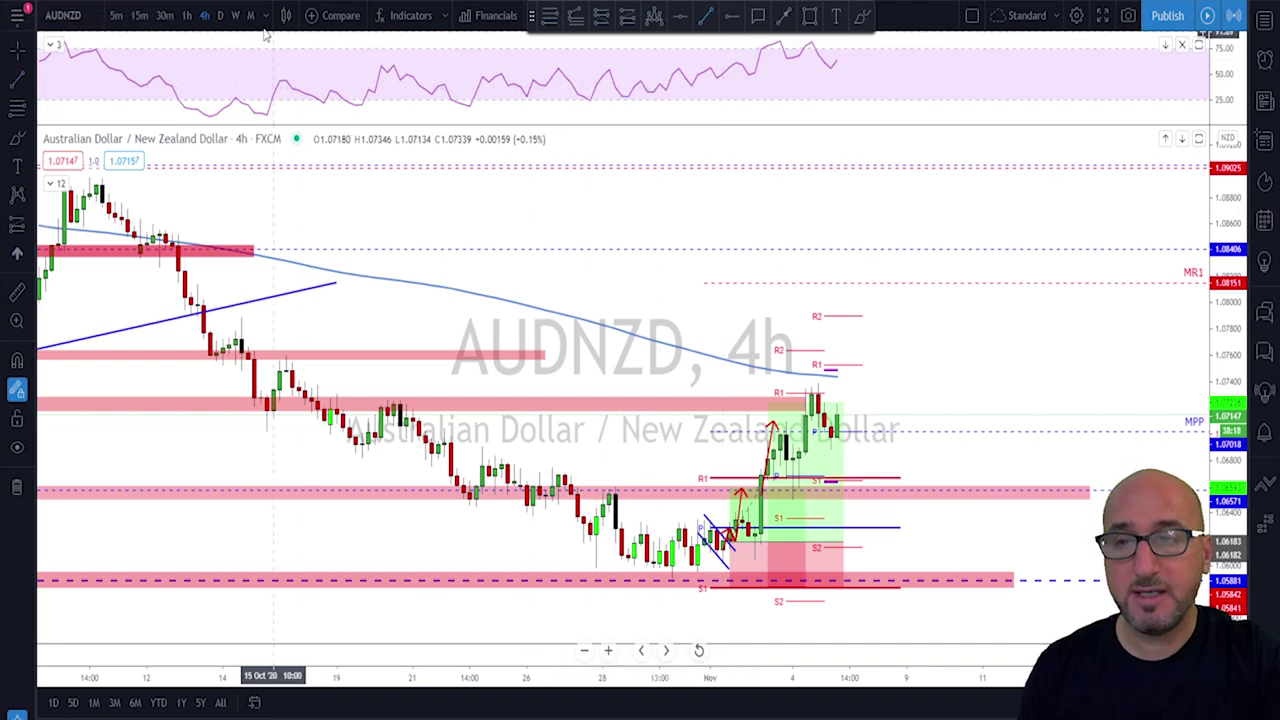
Switch to 1-hour candles, abandon another RSI trend line, and zoom in
left_click(188, 14)
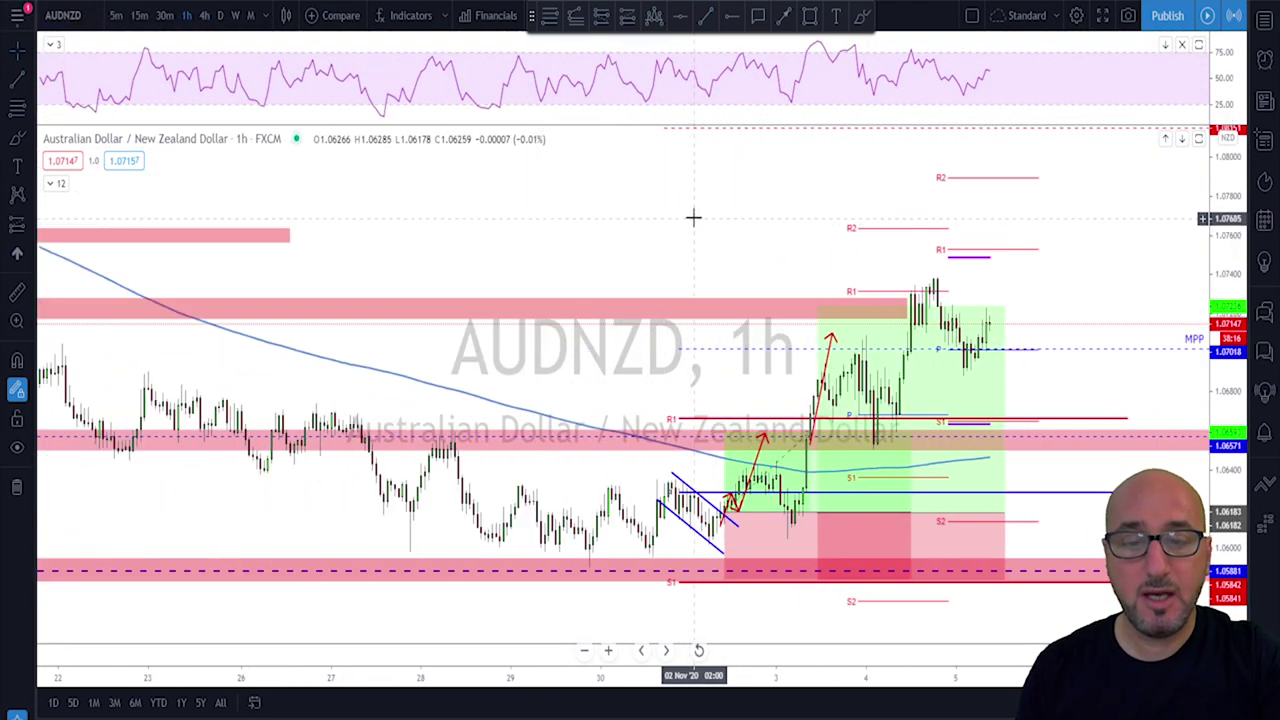
left_click(706, 20)
left_click(385, 117)
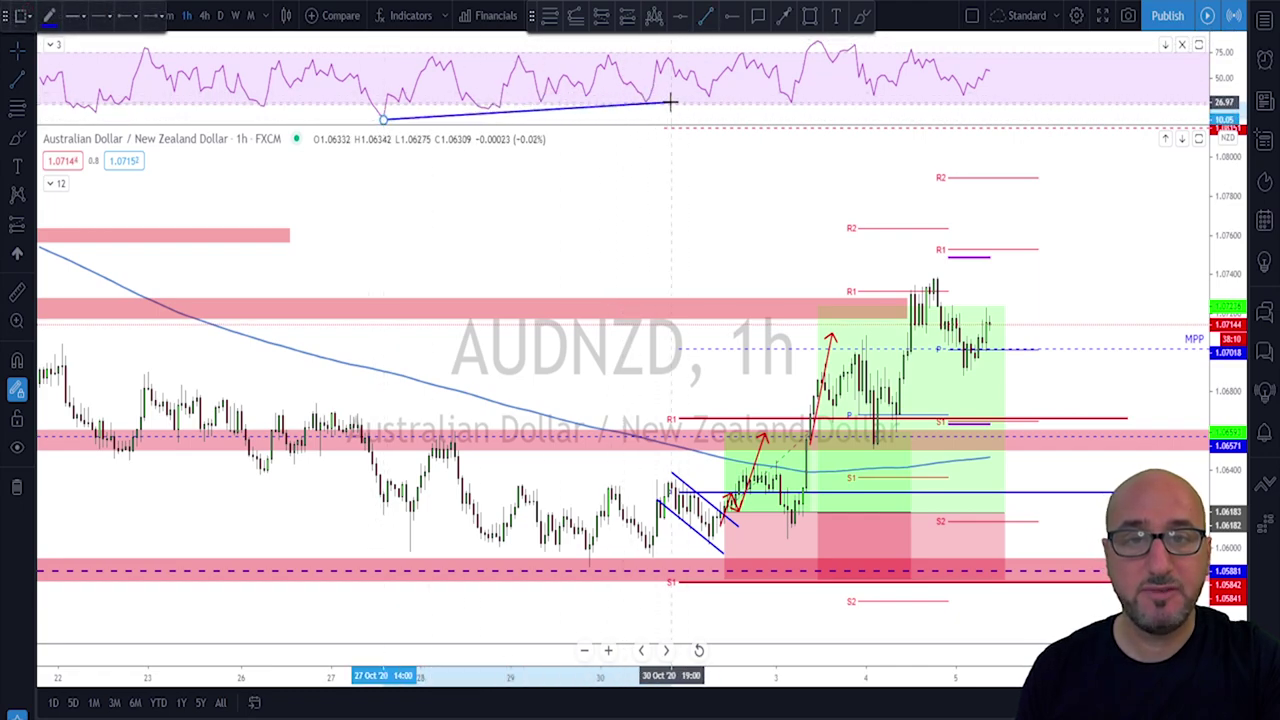
key("Escape")
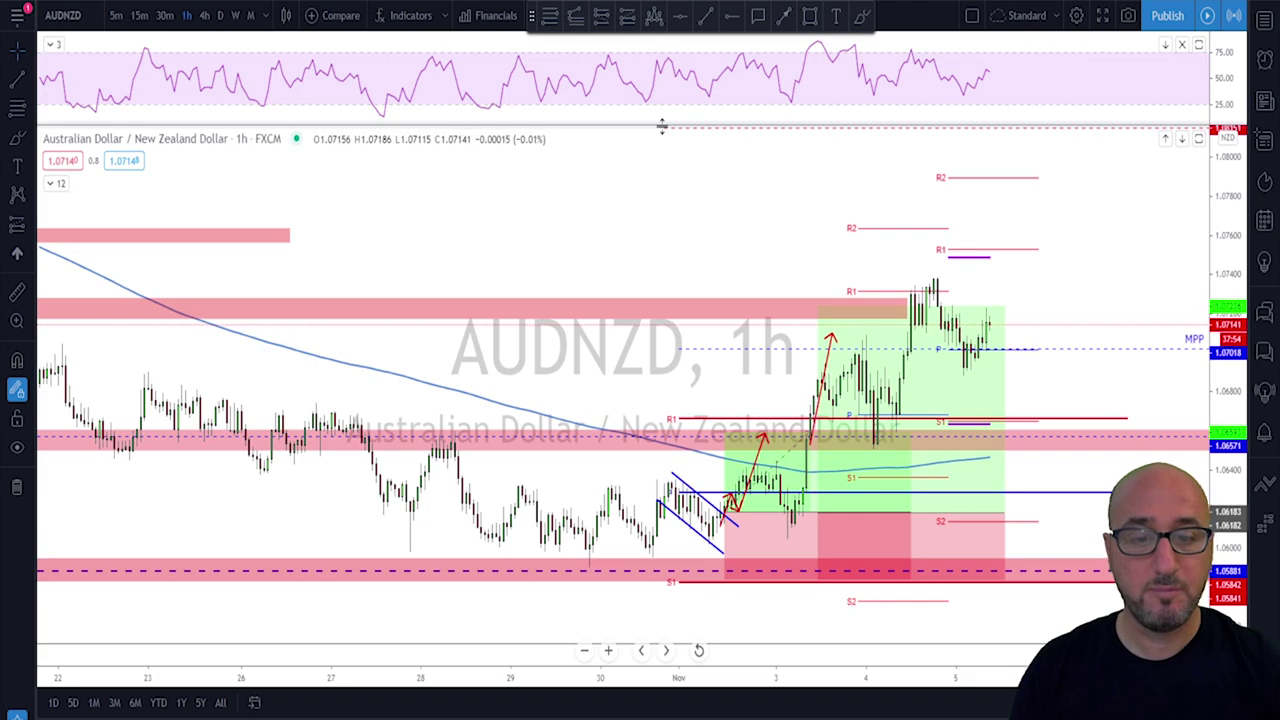
scroll(688, 586, "up", 2)
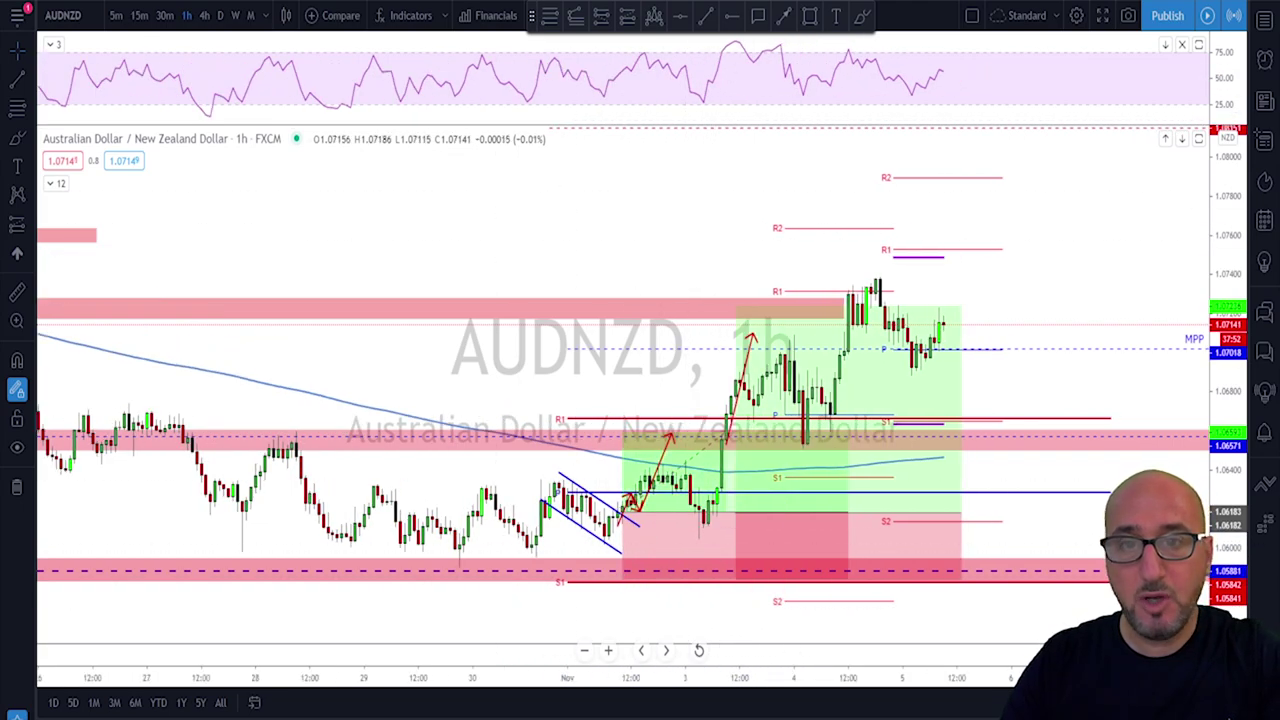
Start bar replay on the 1-hour chart from a bar near 30 Oct
left_click_drag(529, 16, 527, 41)
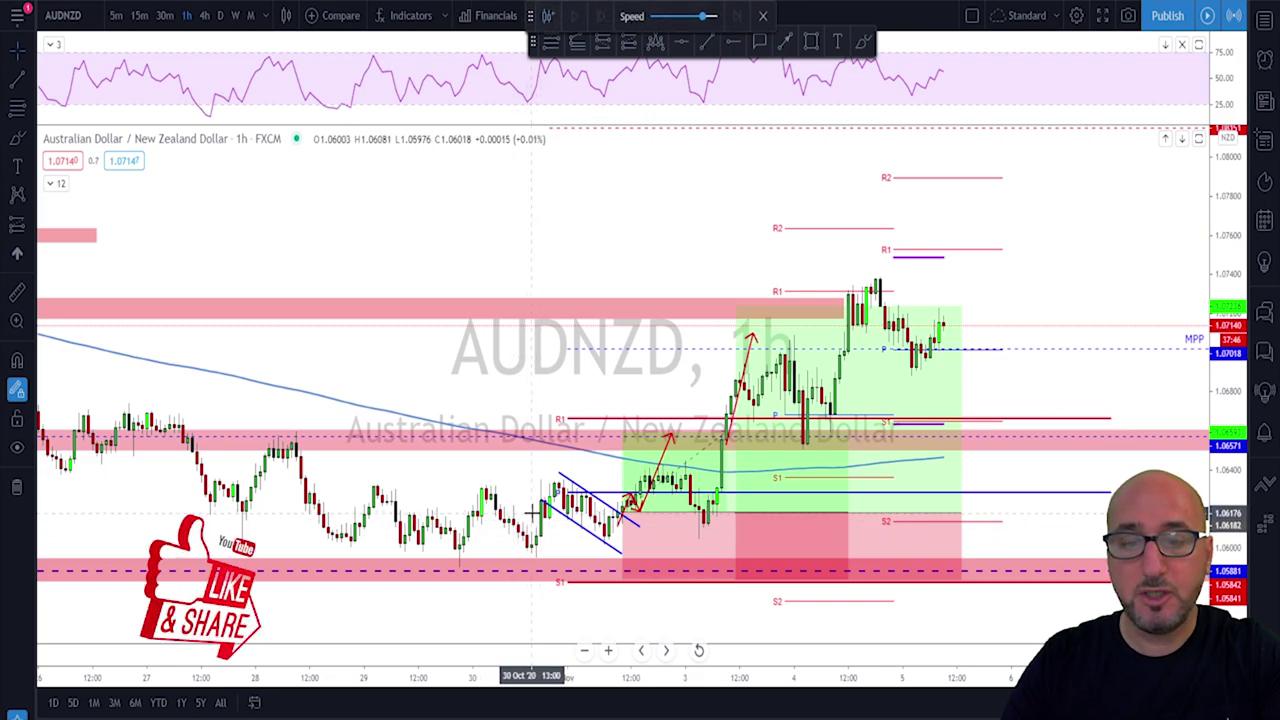
left_click(548, 22)
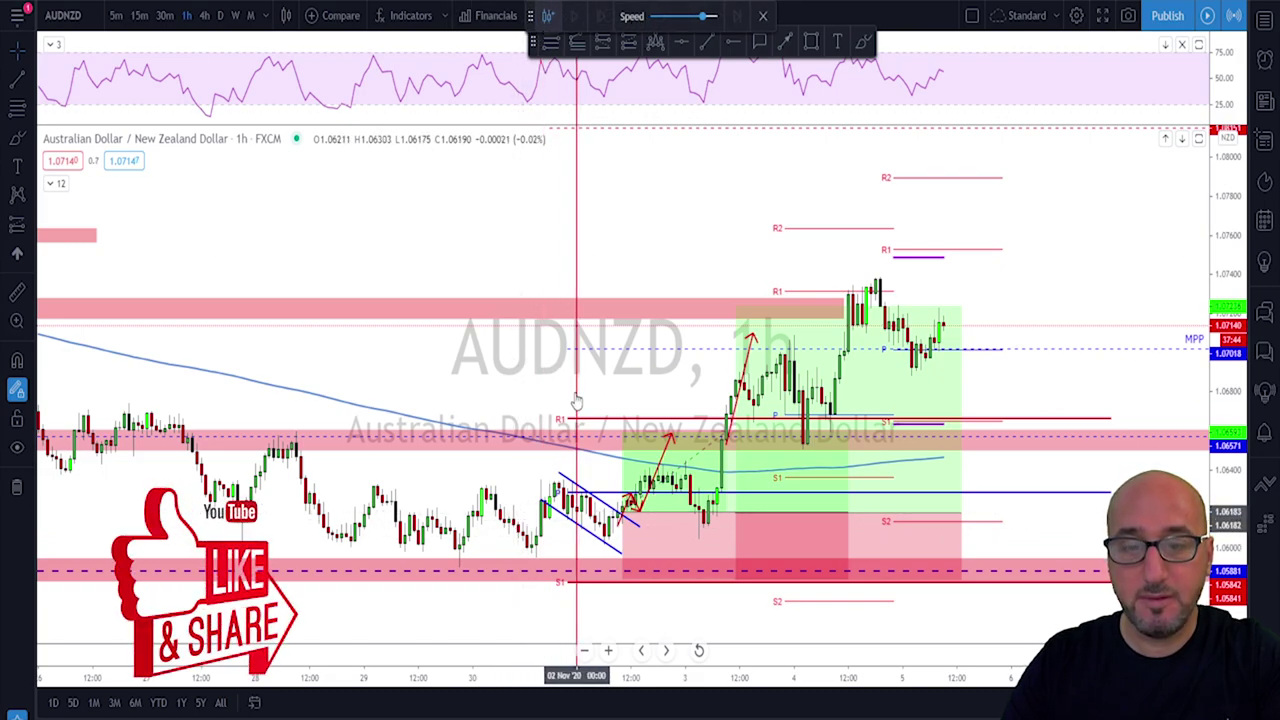
left_click(537, 470)
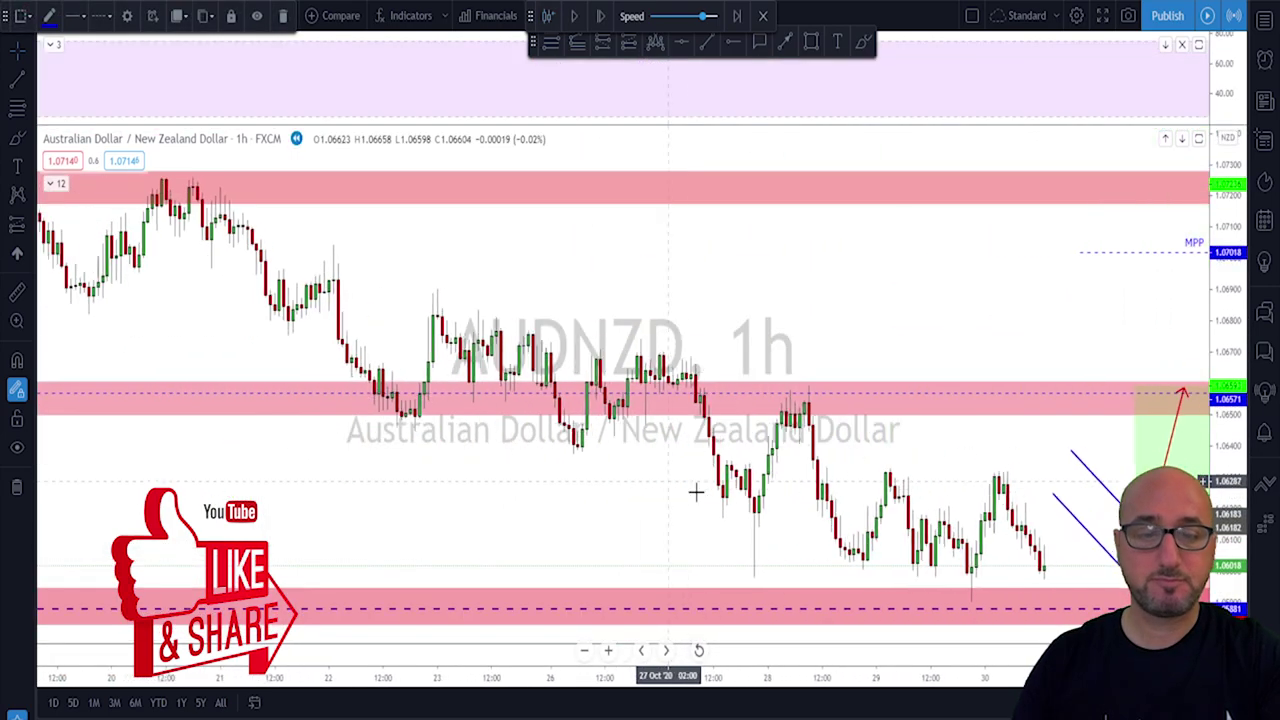
scroll(694, 491, "down", 5)
scroll(850, 565, "up", 2)
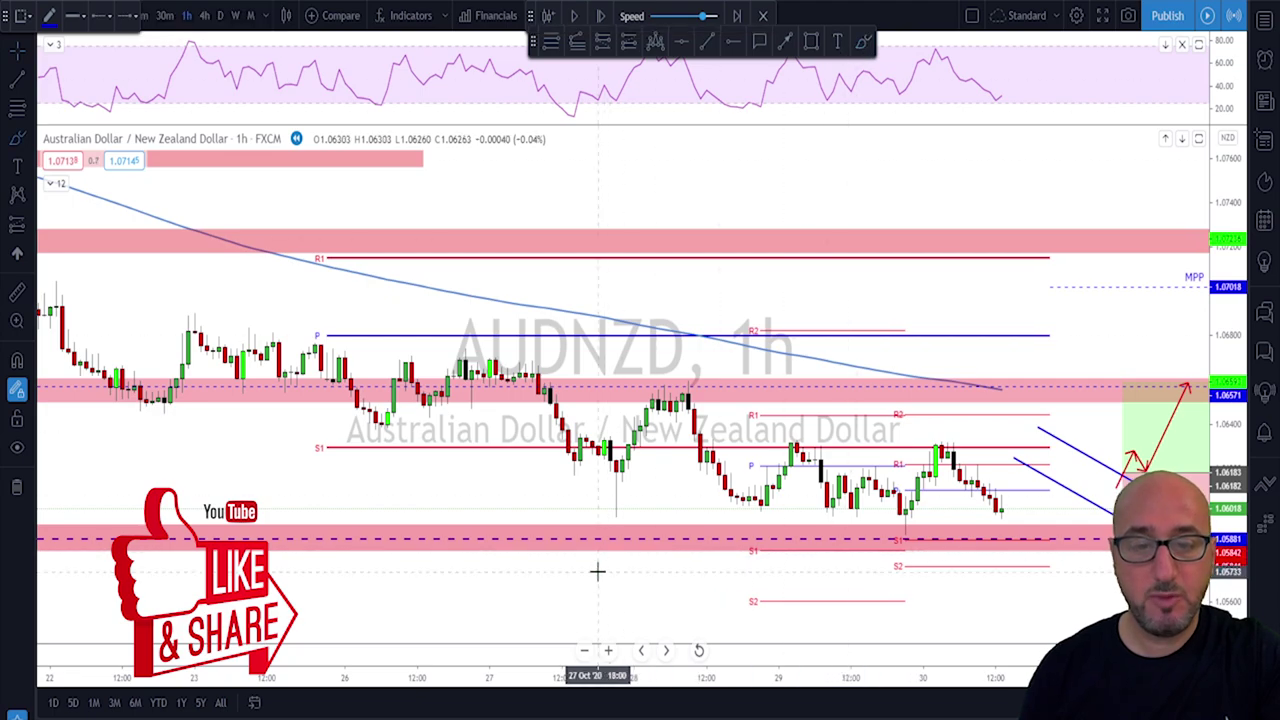
Draw four upward trend-line arrows pointing at the lows near the support zone
mouse_move(598, 565)
left_mouse_down()
mouse_move(606, 492)
mouse_move(612, 511)
left_mouse_up()
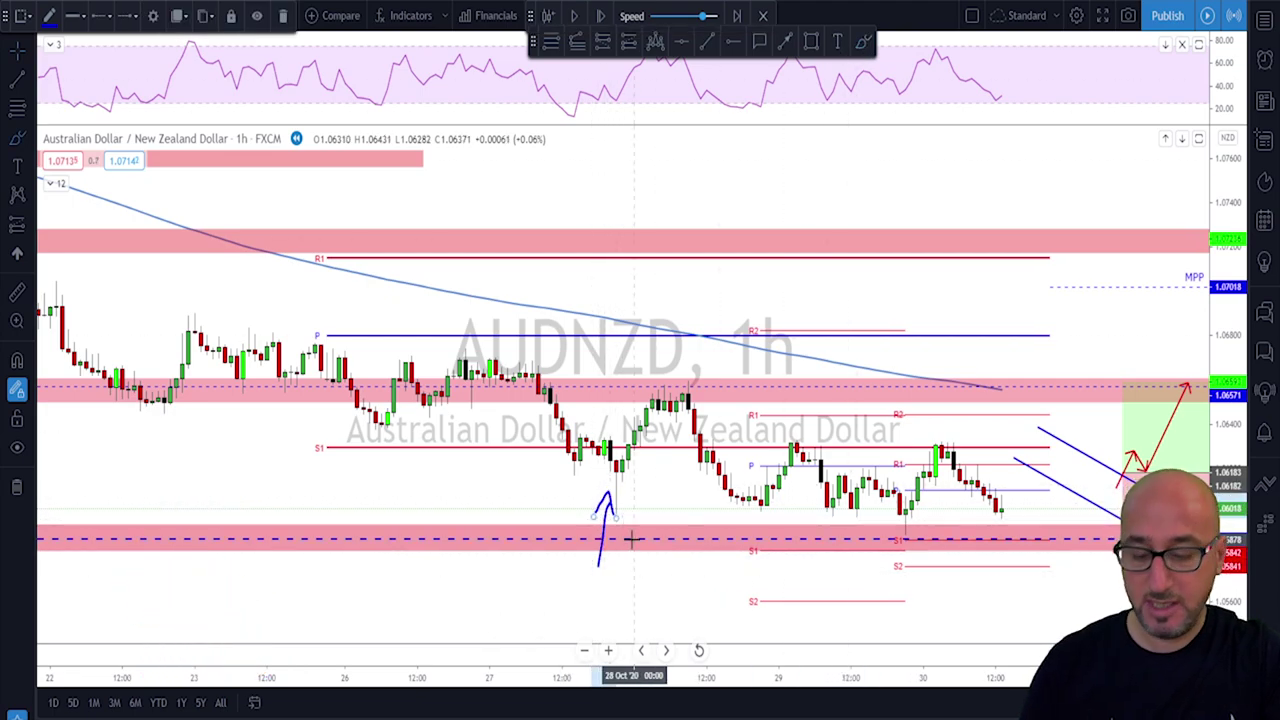
key("ctrl+z")
key("ctrl+z")
left_click(785, 40)
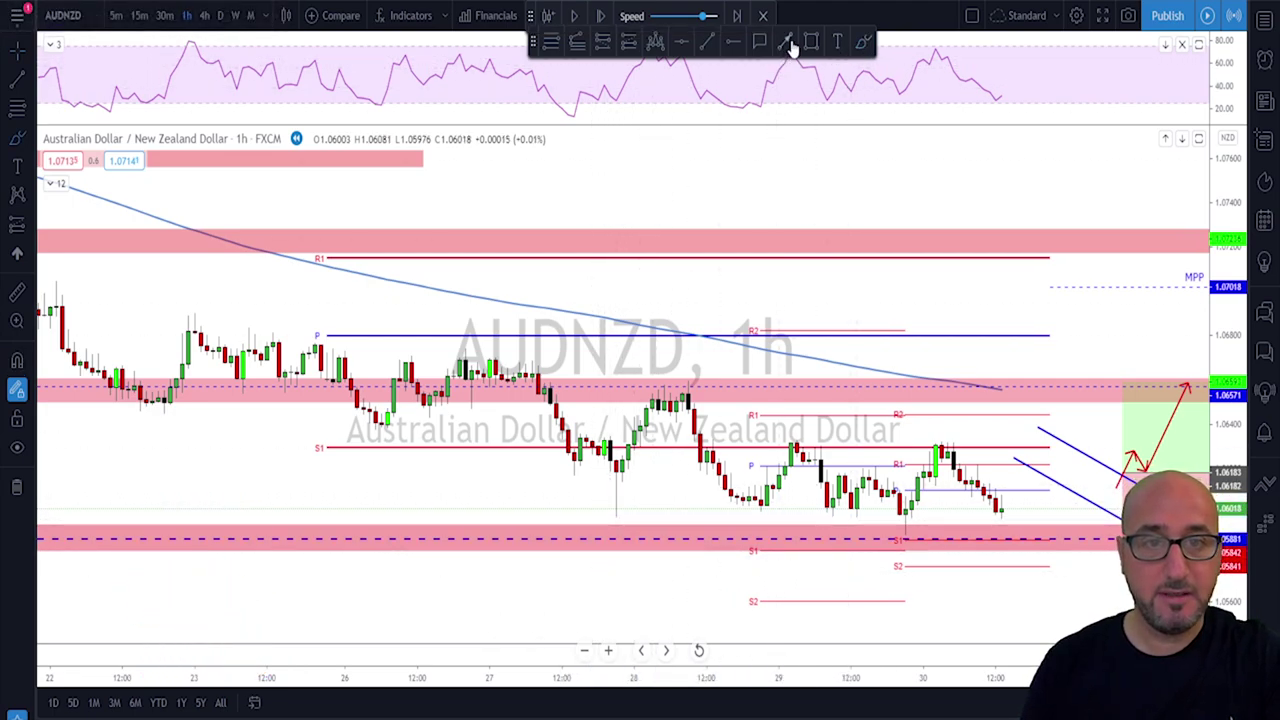
left_click(749, 558)
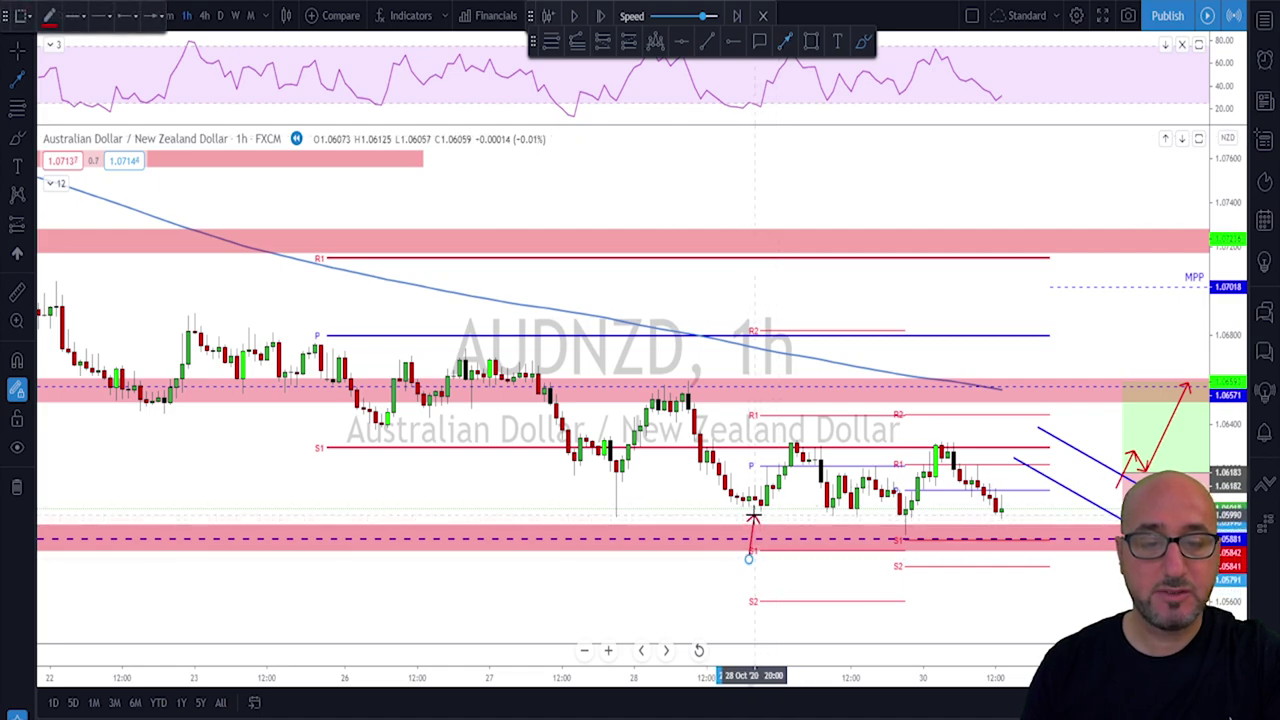
left_click(754, 510)
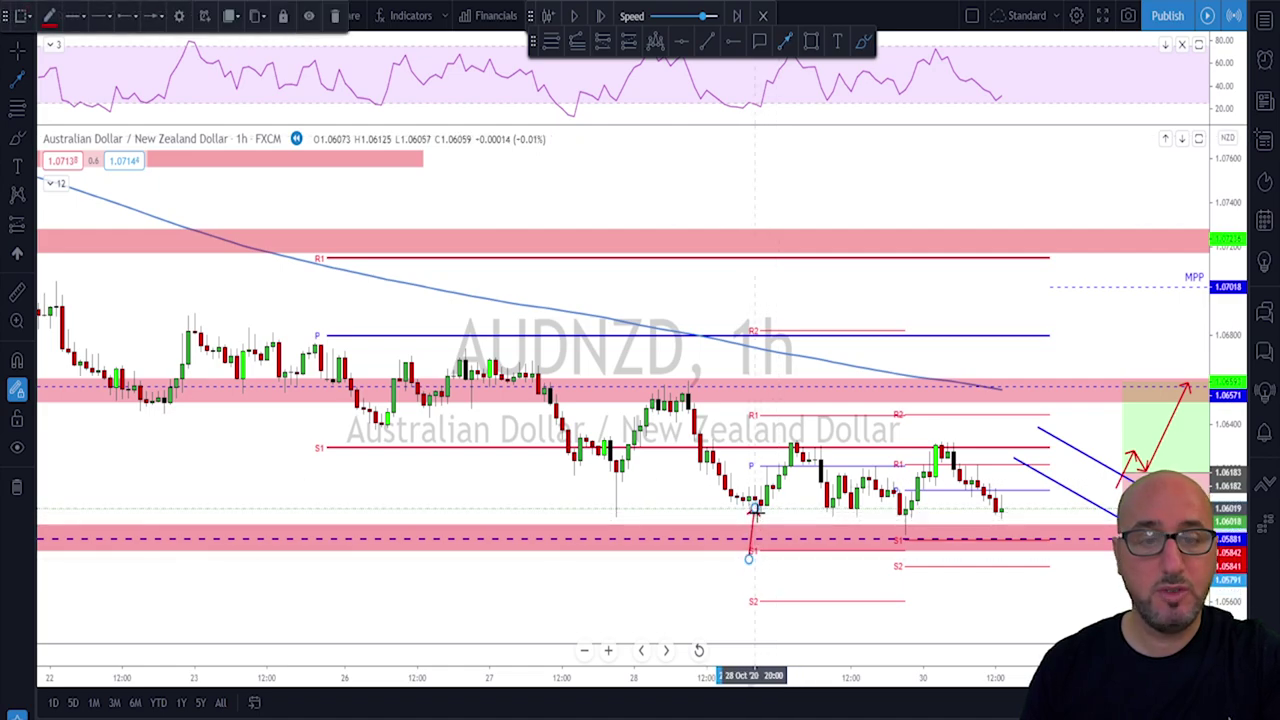
left_click(832, 564)
left_click(832, 519)
left_click(862, 559)
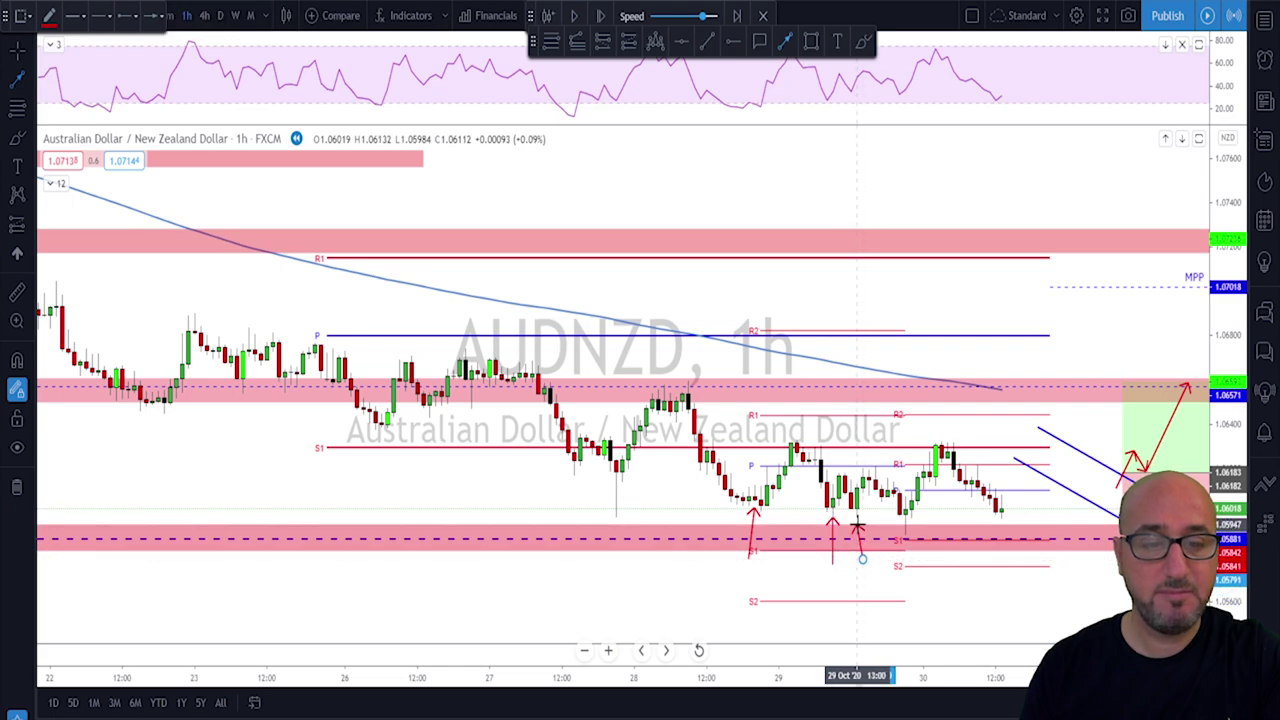
left_click(857, 522)
left_click(935, 569)
left_click(911, 517)
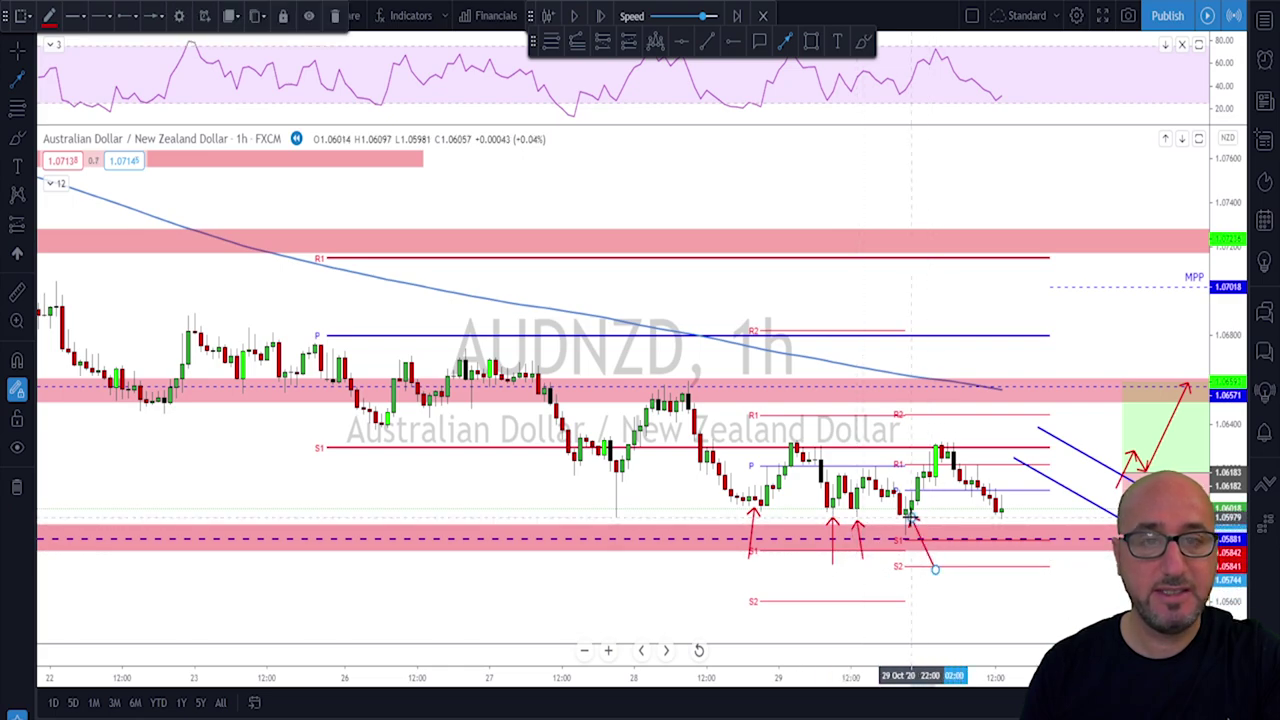
Cancel the unfinished RSI trend line and undo the arrows marking the lows
left_click(574, 116)
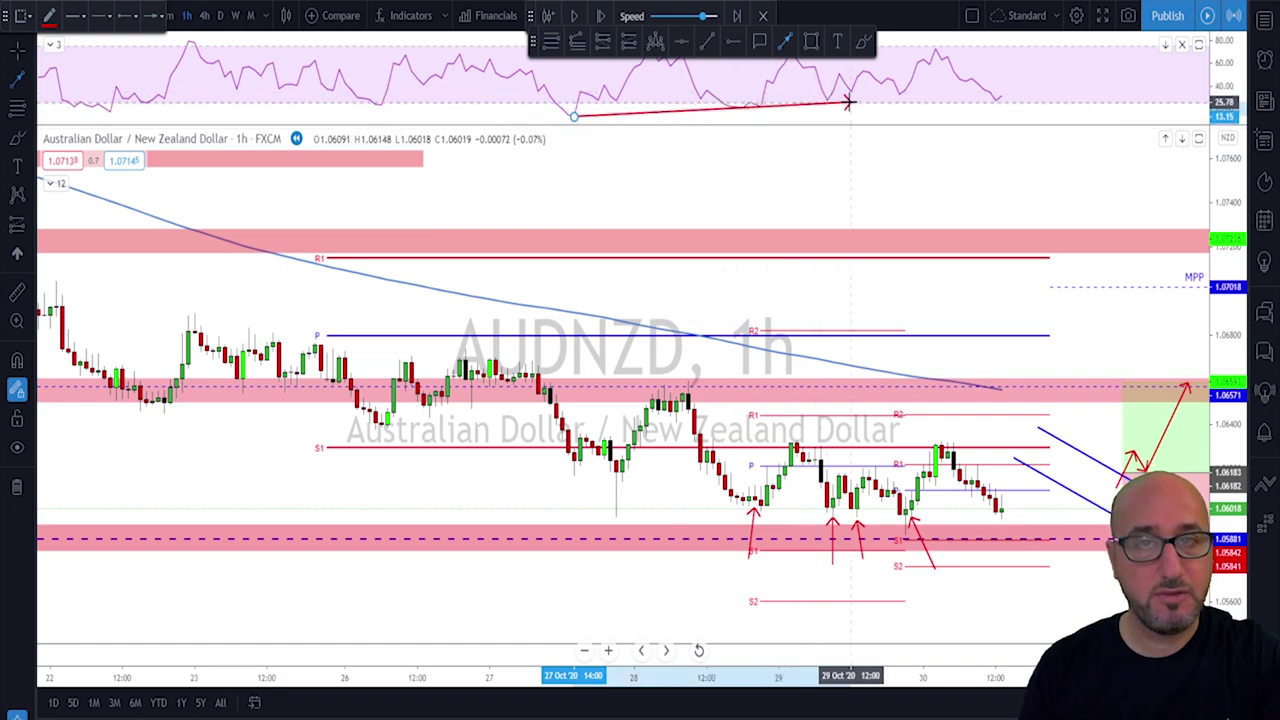
key("Escape")
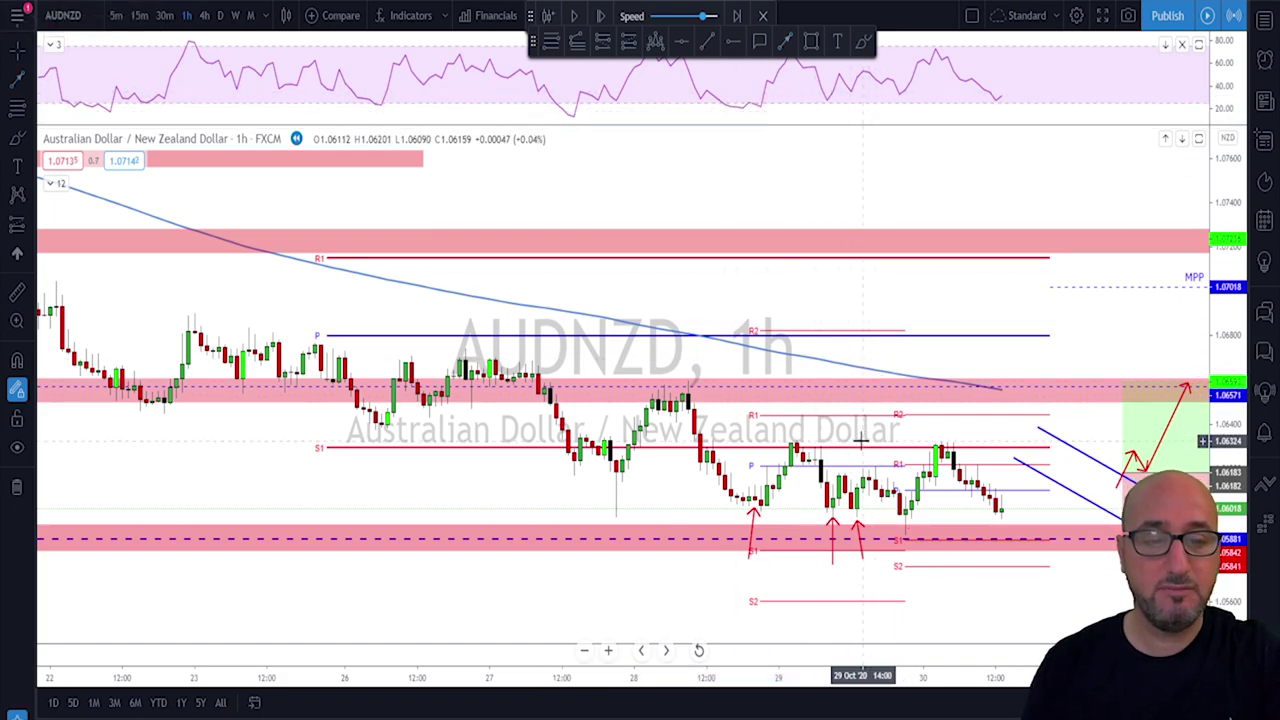
key("ctrl+z")
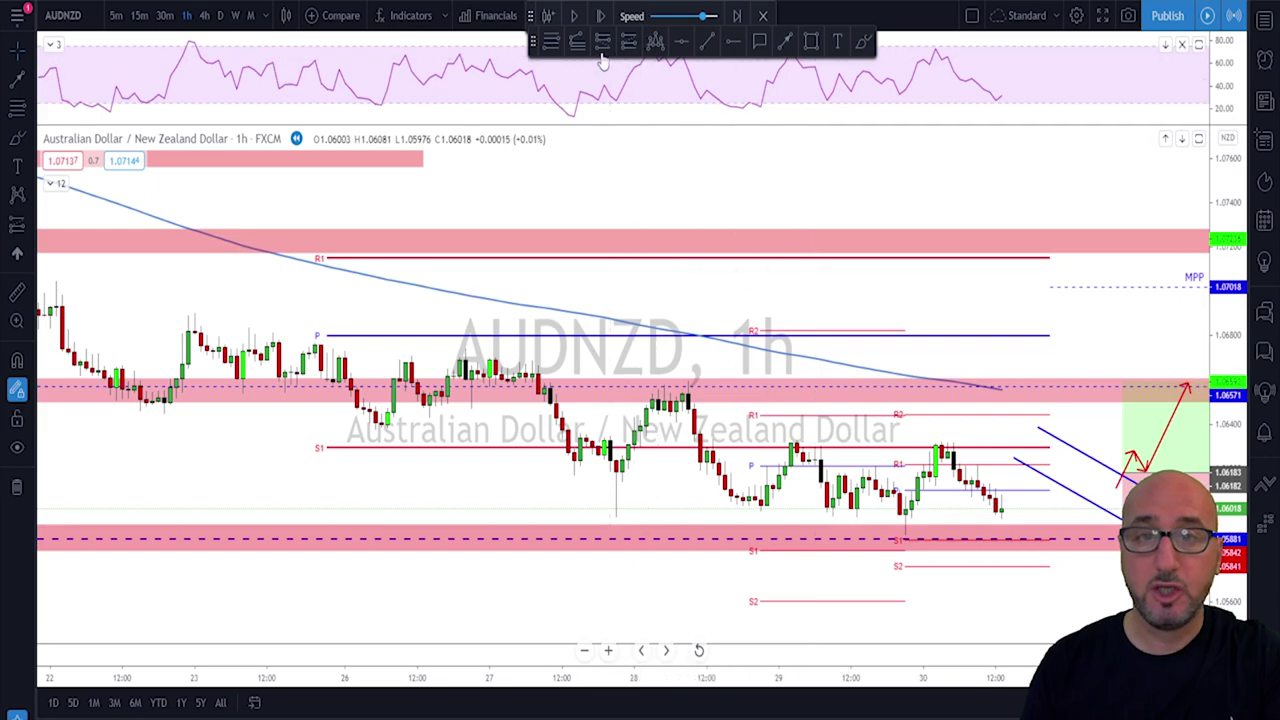
Play the replay forward into early November, then pause it
left_click(575, 17)
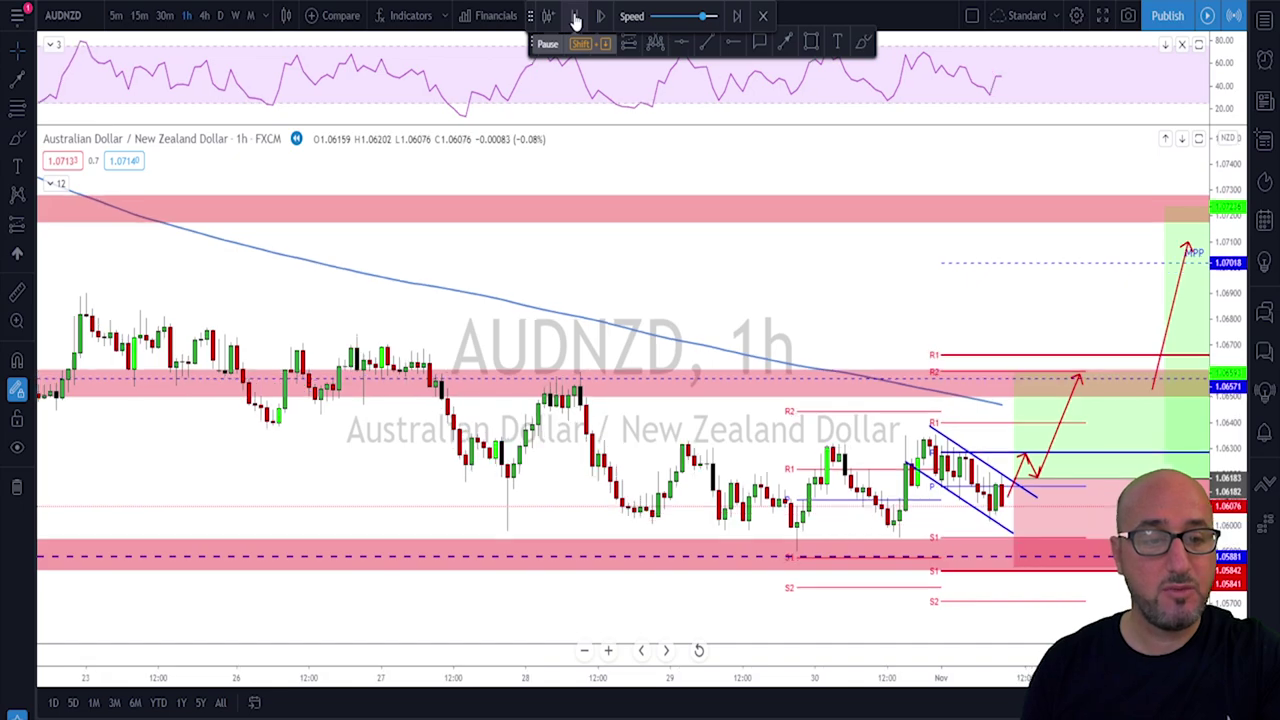
left_click(575, 18)
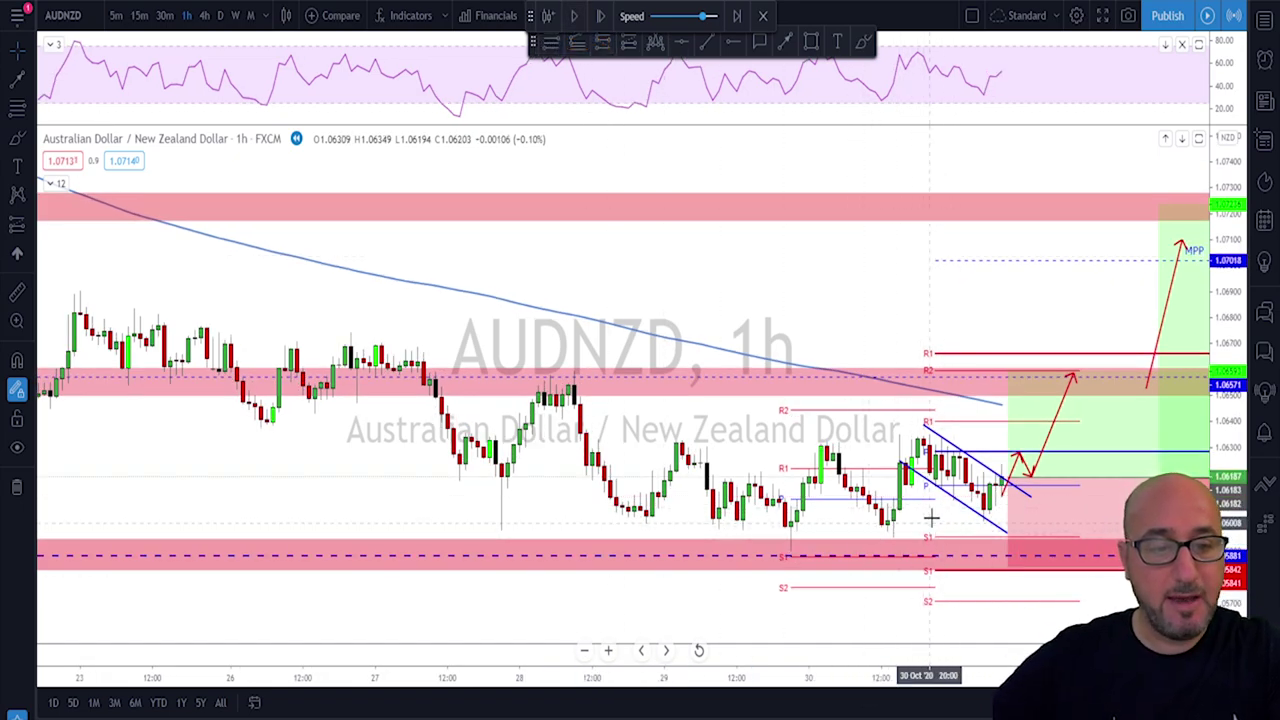
Circle the lows resting on the support zone with the brush, then undo them
left_click(863, 41)
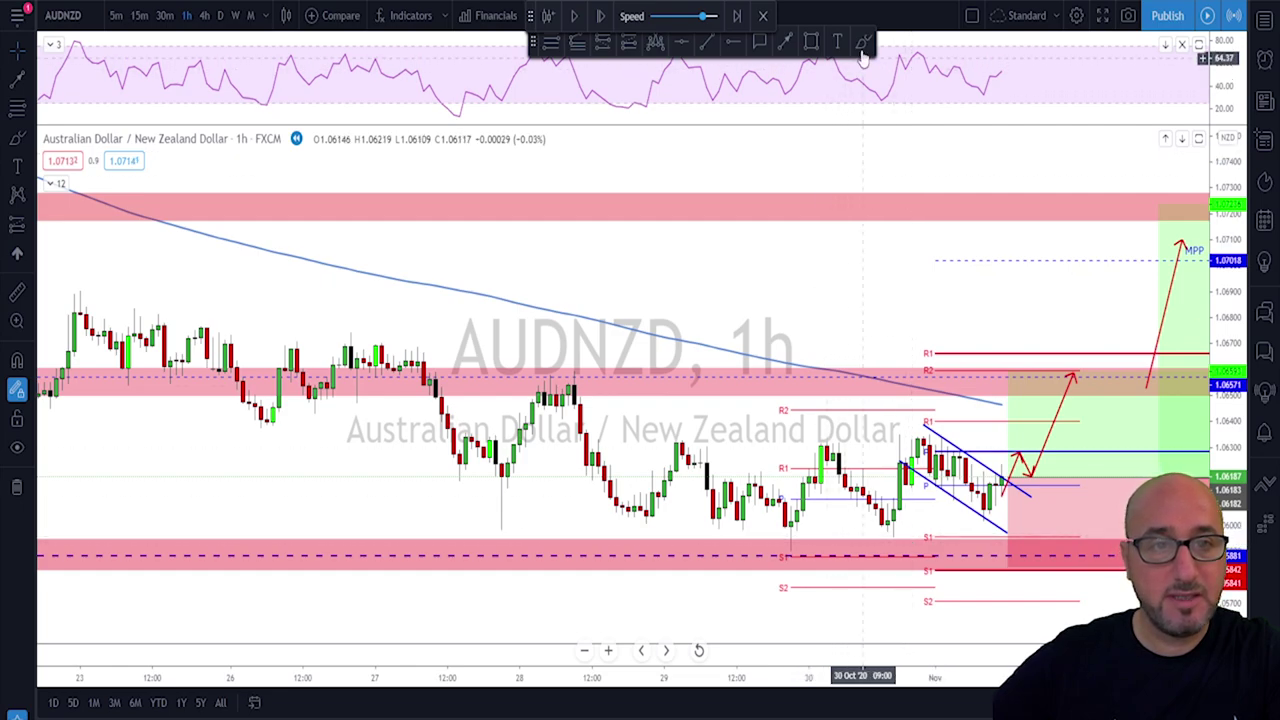
mouse_move(515, 500)
left_mouse_down()
mouse_move(490, 500)
mouse_move(505, 488)
left_mouse_up()
mouse_move(660, 505)
left_mouse_down()
mouse_move(640, 520)
mouse_move(665, 508)
mouse_move(700, 533)
mouse_move(722, 506)
mouse_move(806, 520)
left_mouse_up()
mouse_move(893, 515)
left_mouse_down()
mouse_move(870, 545)
mouse_move(892, 516)
left_mouse_up()
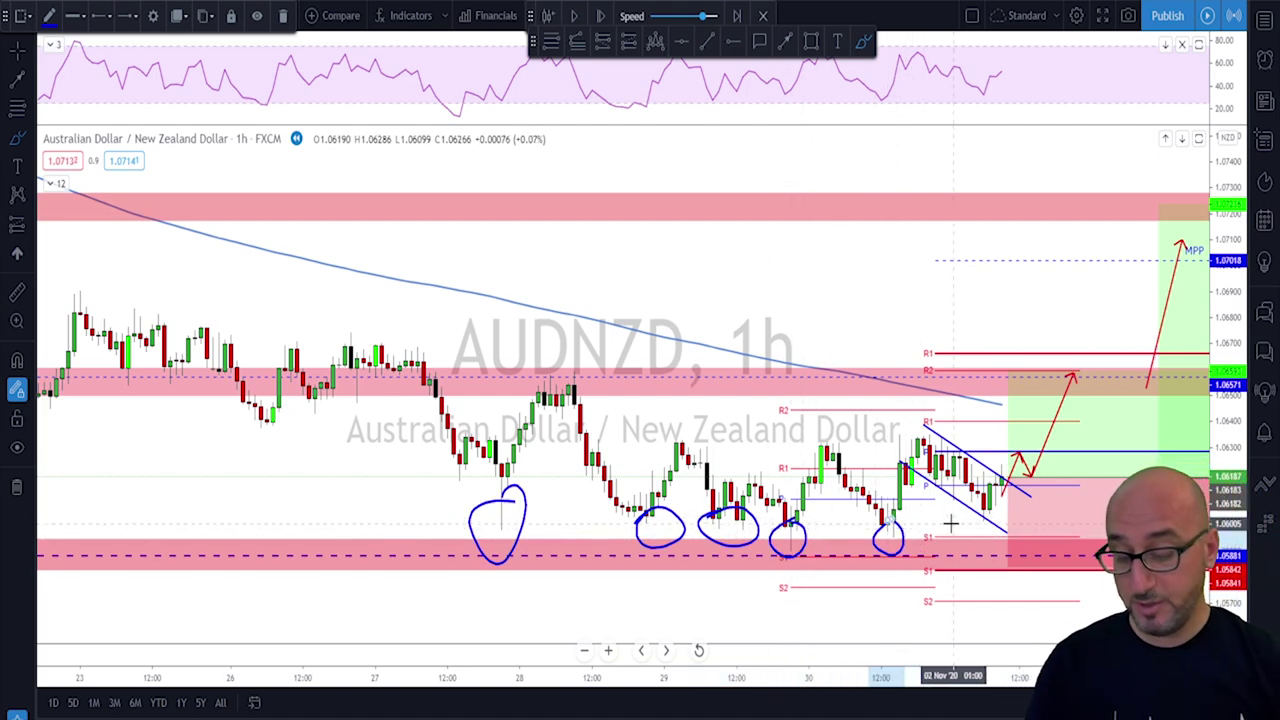
key("ctrl+z")
key("ctrl+z")
key("ctrl+z")
key("ctrl+z")
key("ctrl+z")
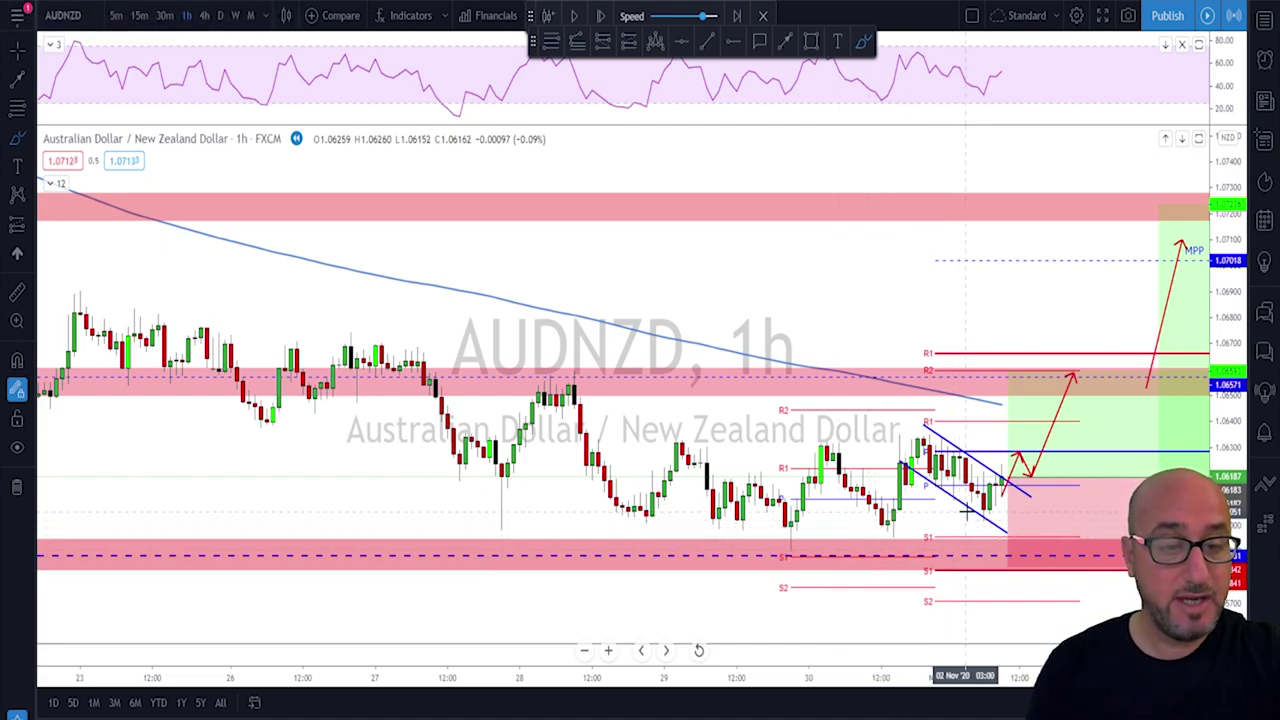
Sketch curves under the channel low and lower pink zone, then delete them and zoom out
left_click_drag(962, 511, 1007, 515)
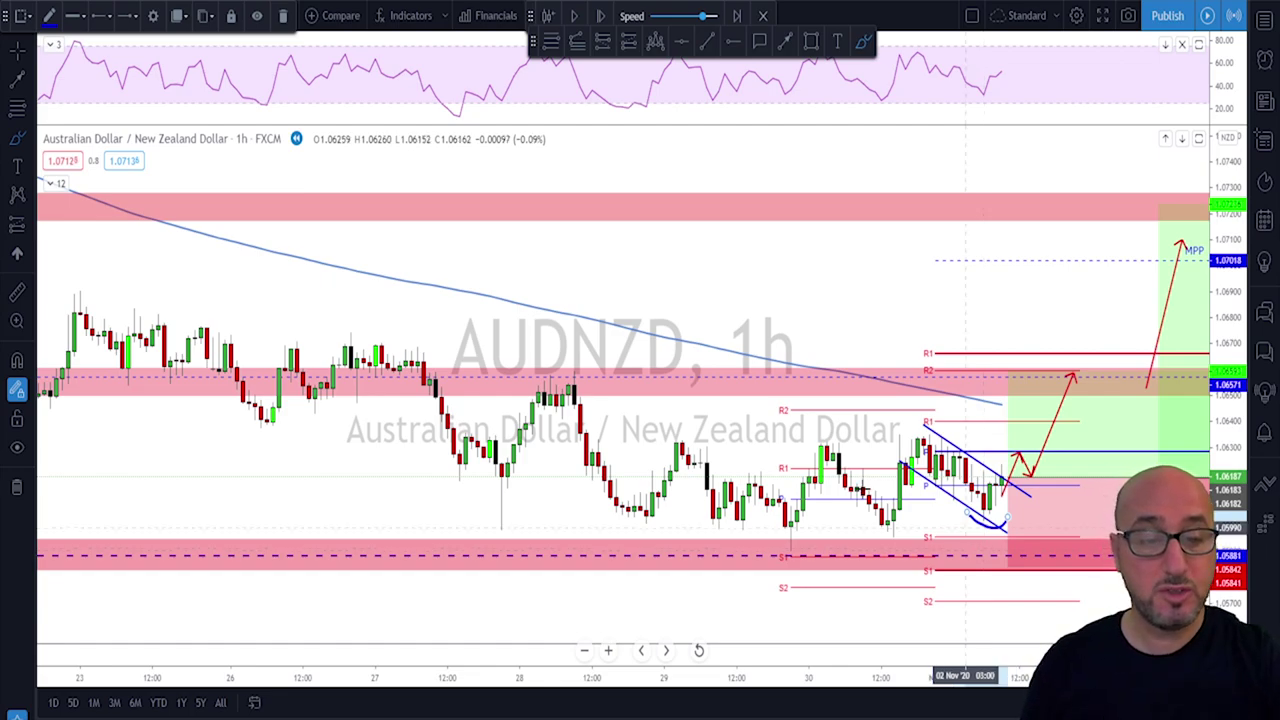
mouse_move(868, 527)
left_mouse_down()
mouse_move(1006, 508)
mouse_move(1004, 530)
left_mouse_up()
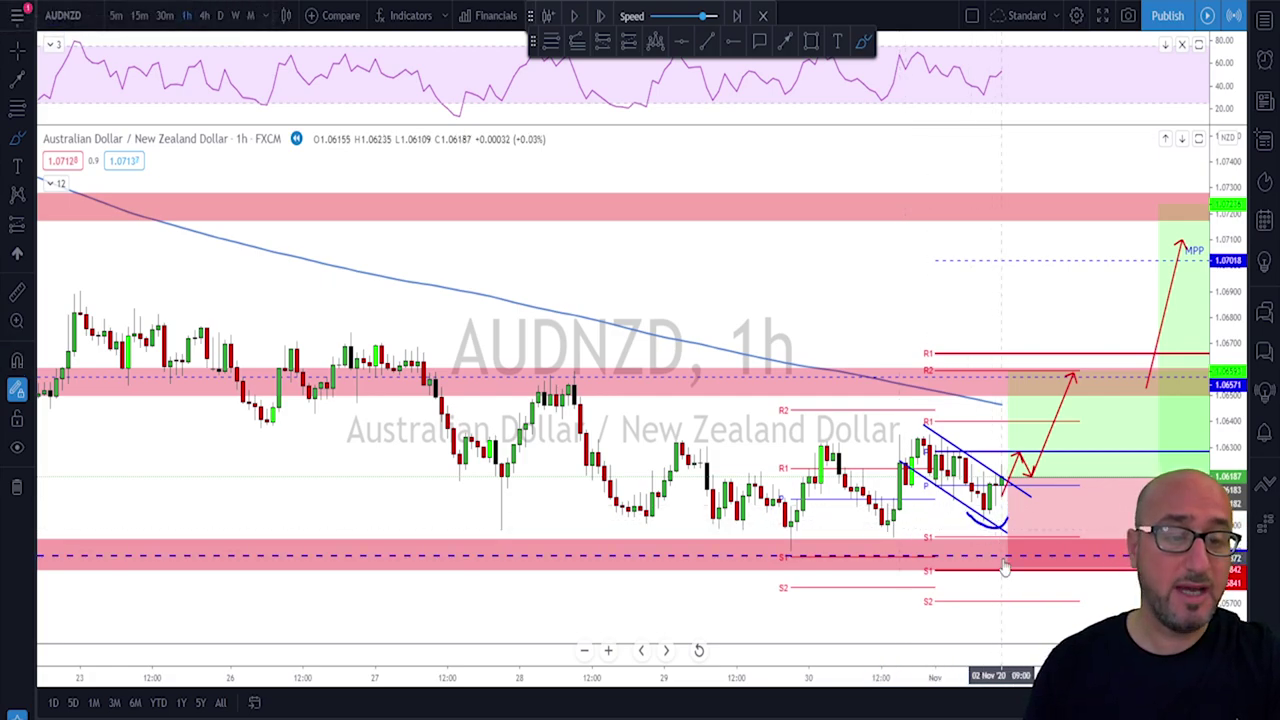
scroll(1002, 578, "down", 1)
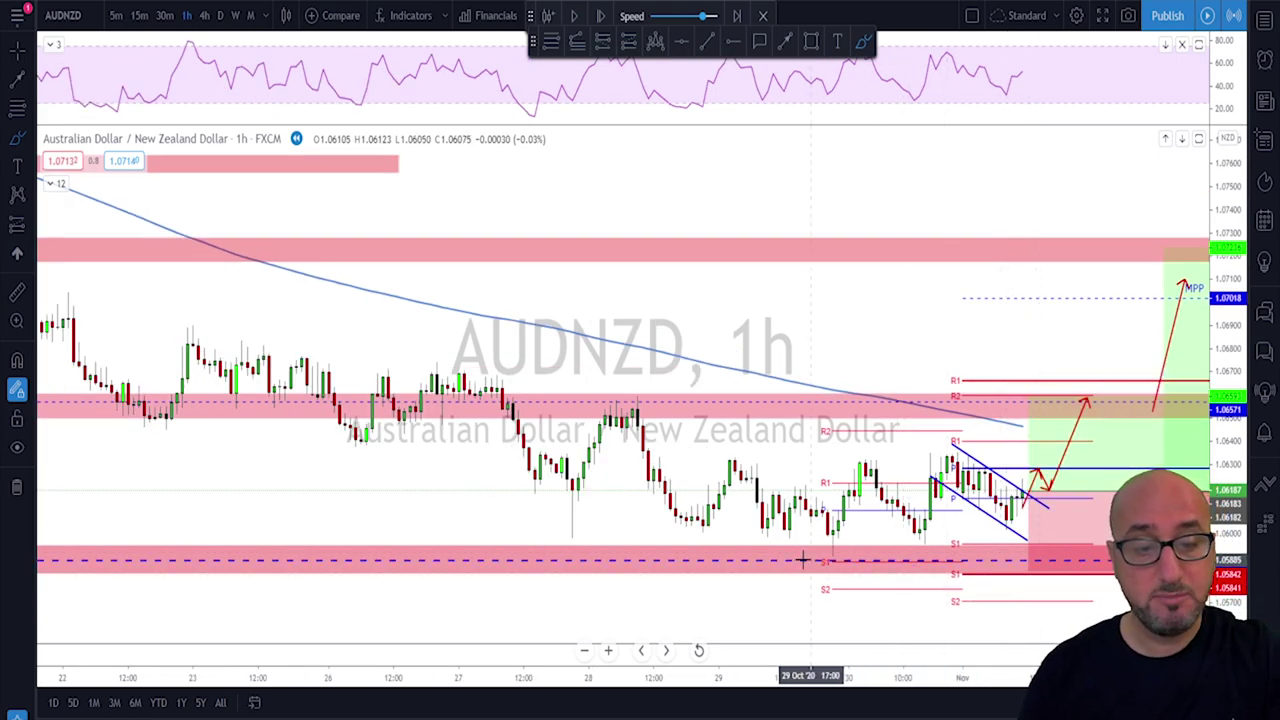
left_click_drag(800, 558, 866, 552)
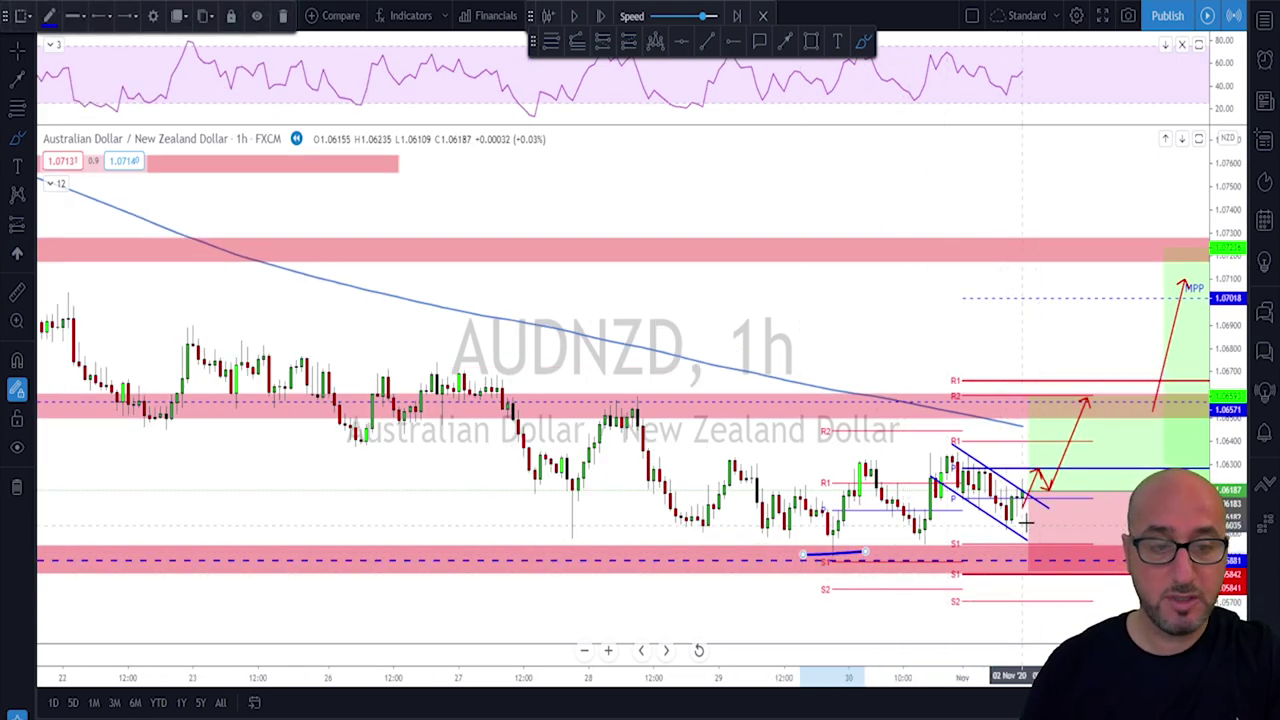
left_click_drag(990, 527, 1022, 524)
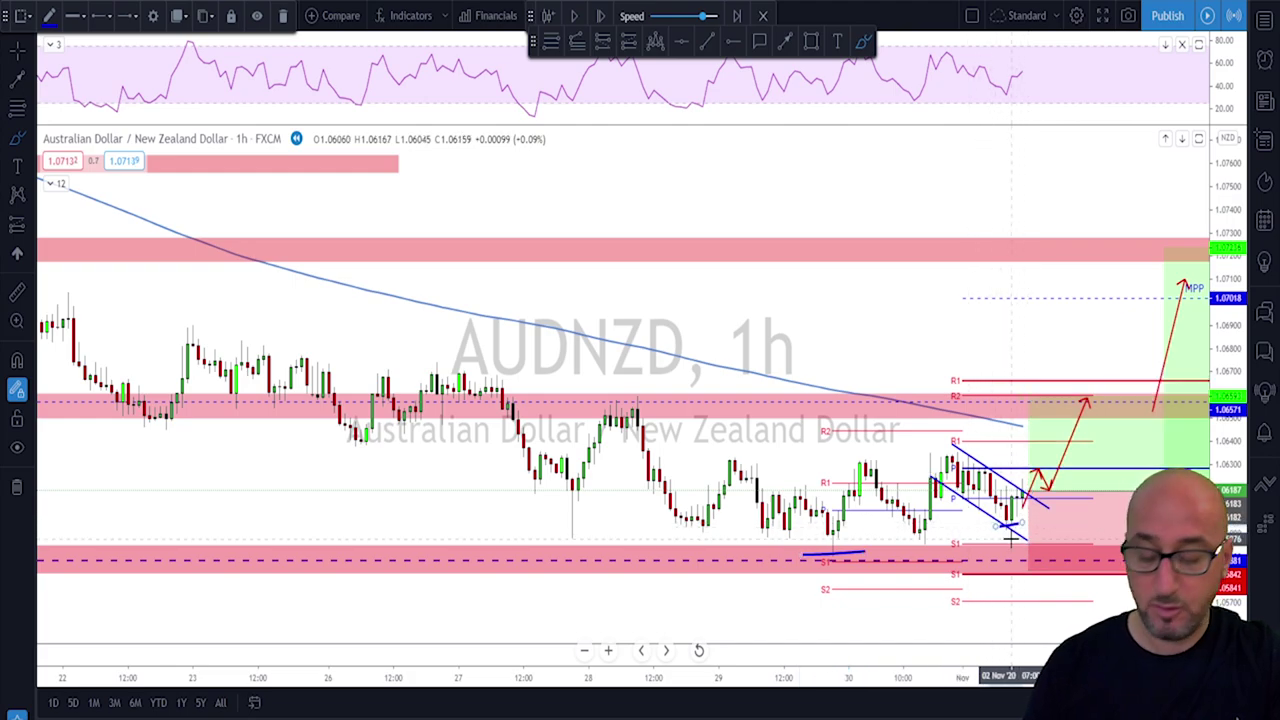
key("Delete")
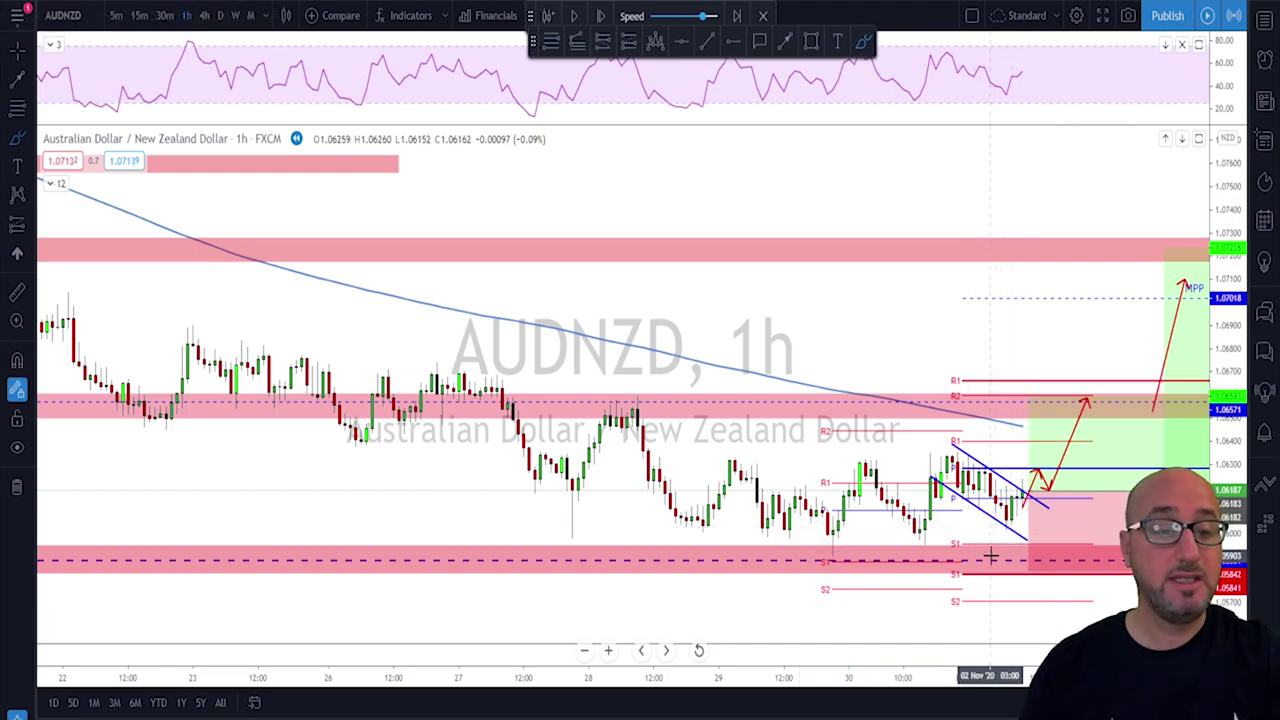
scroll(997, 548, "down", 2)
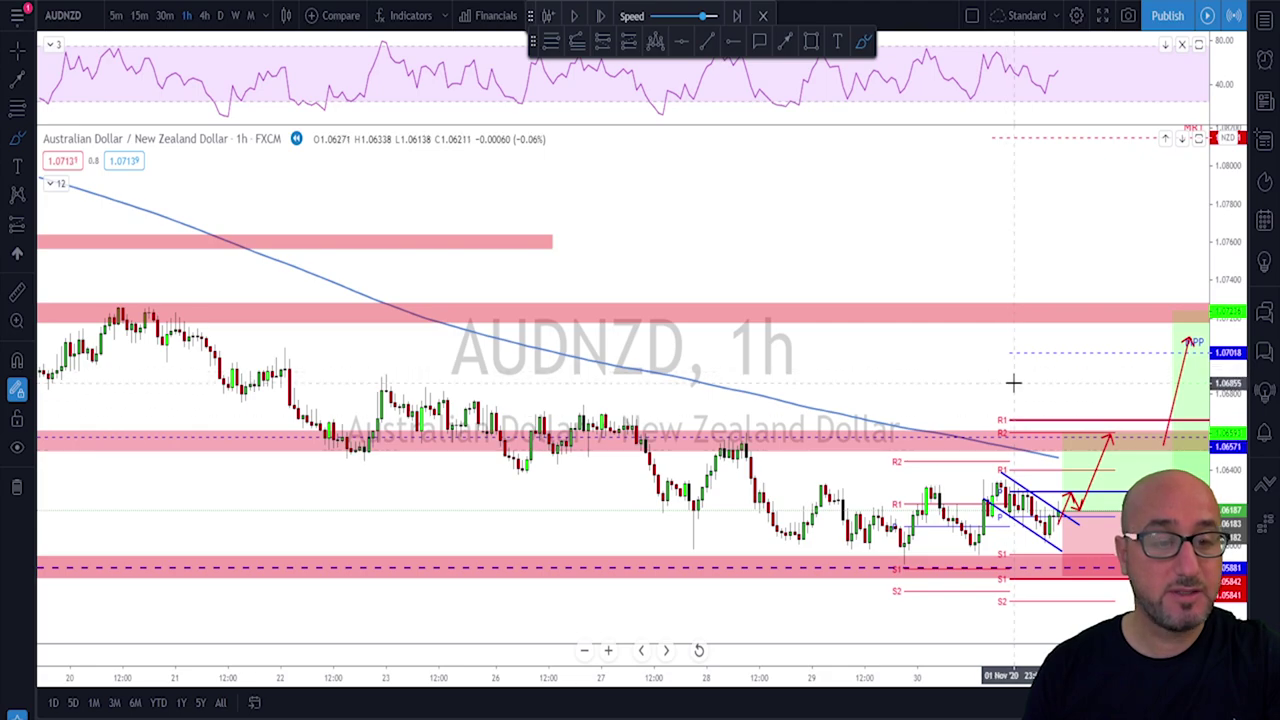
Shift the chart left, replay then pause, and show the long position's target and stop
left_click_drag(977, 380, 800, 361)
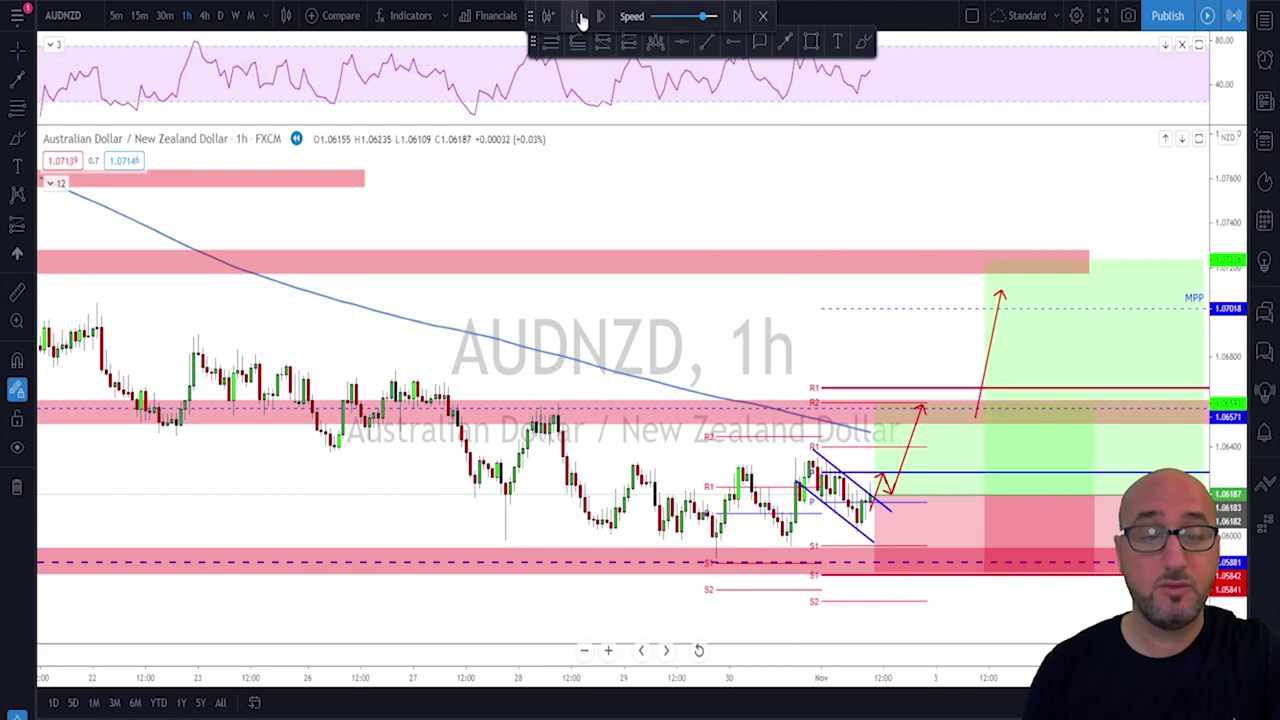
left_click(581, 20)
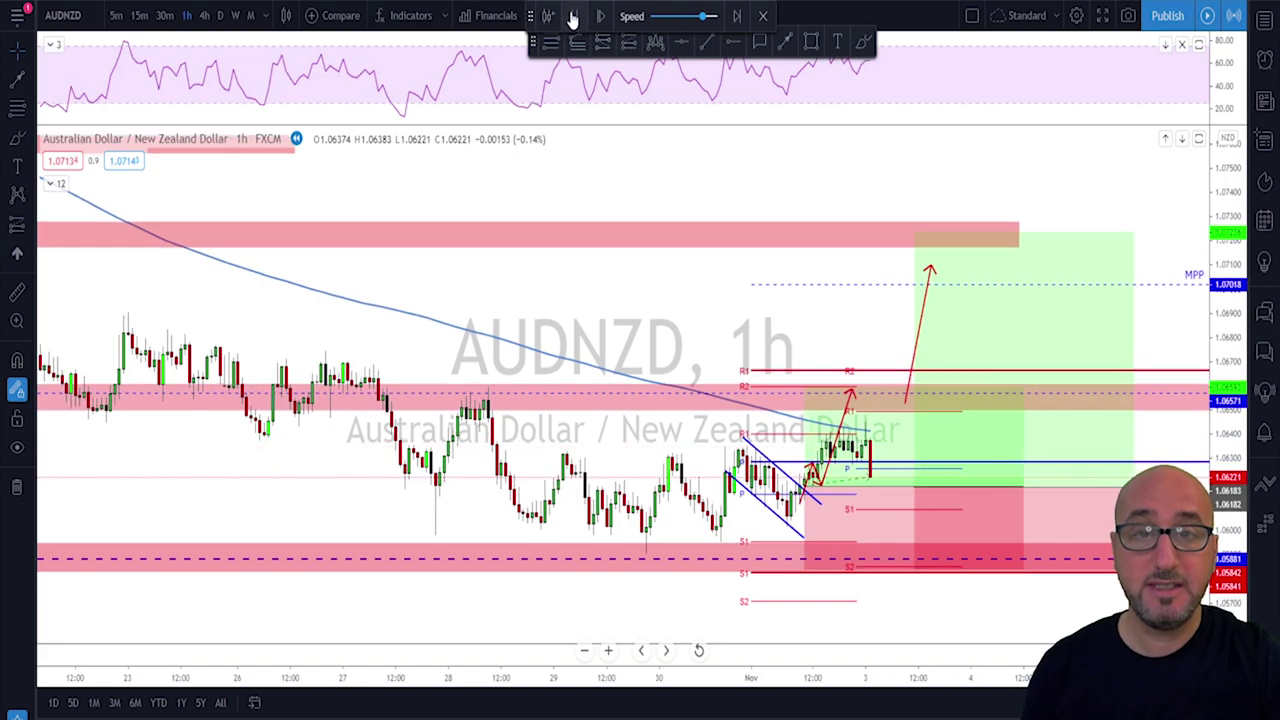
left_click(573, 18)
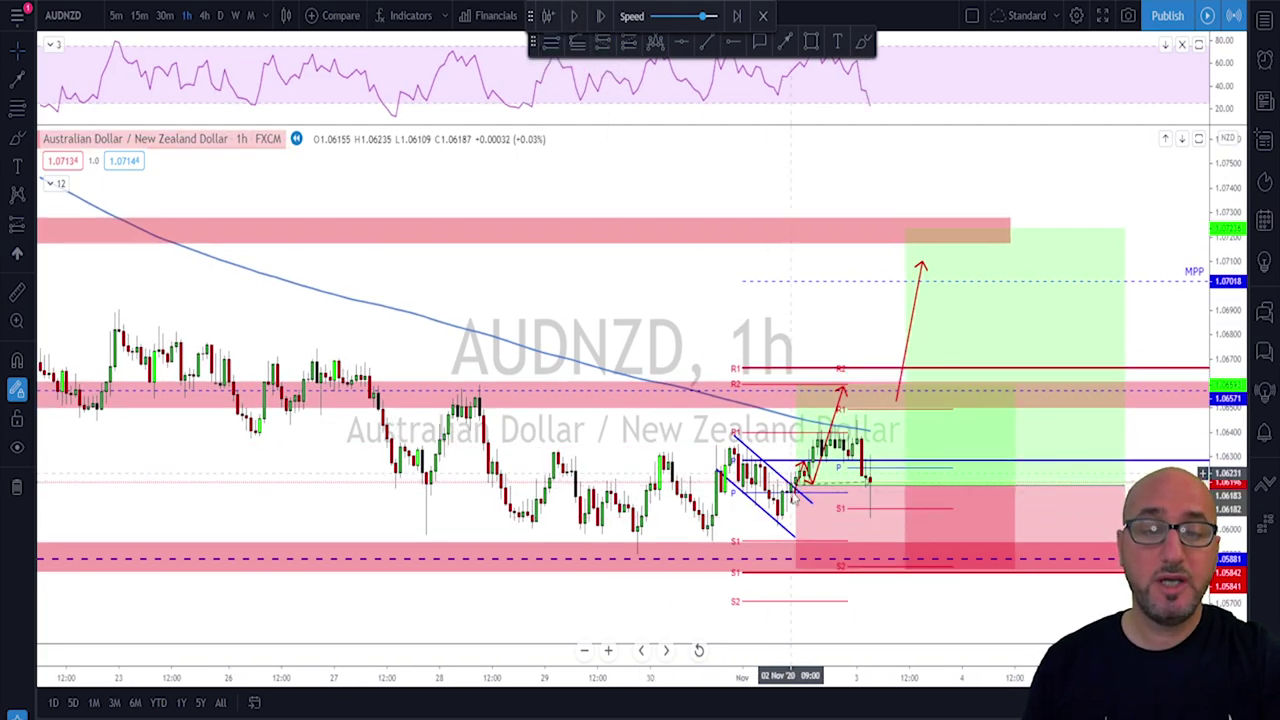
left_click(816, 438)
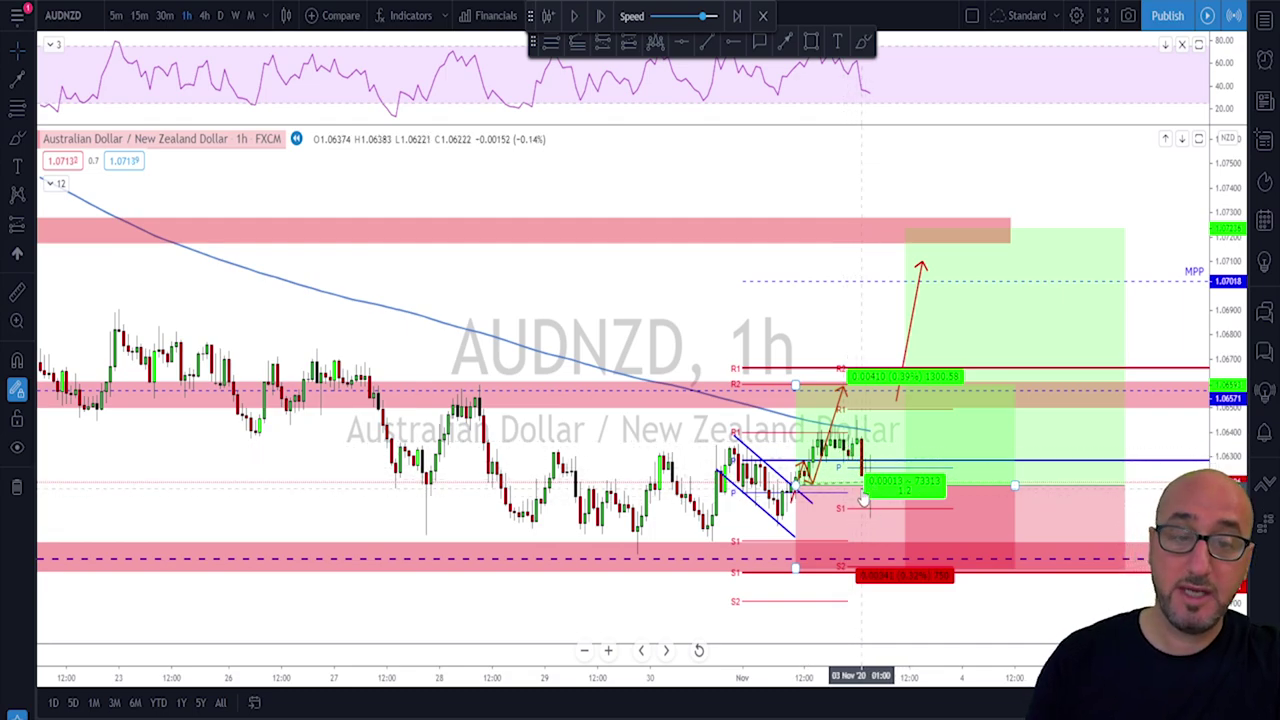
Advance the replay through the breakout, showing the long position's profit and loss
left_click(600, 16)
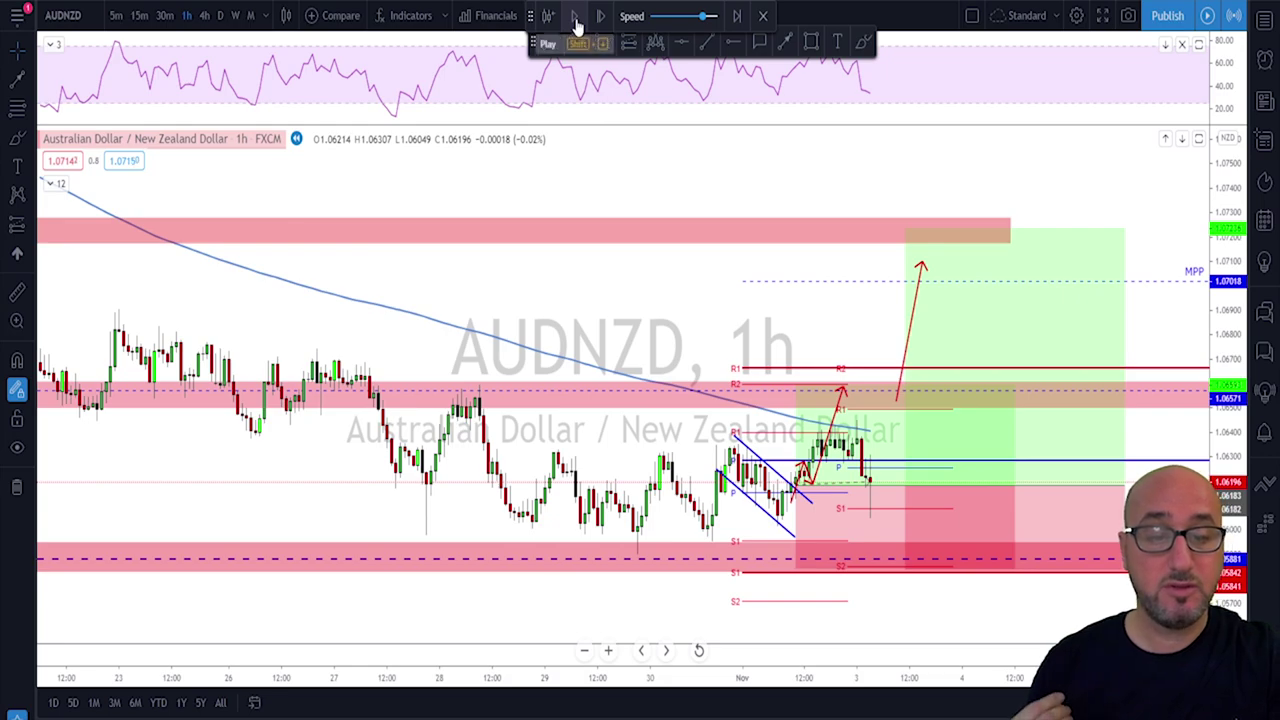
left_click(806, 492)
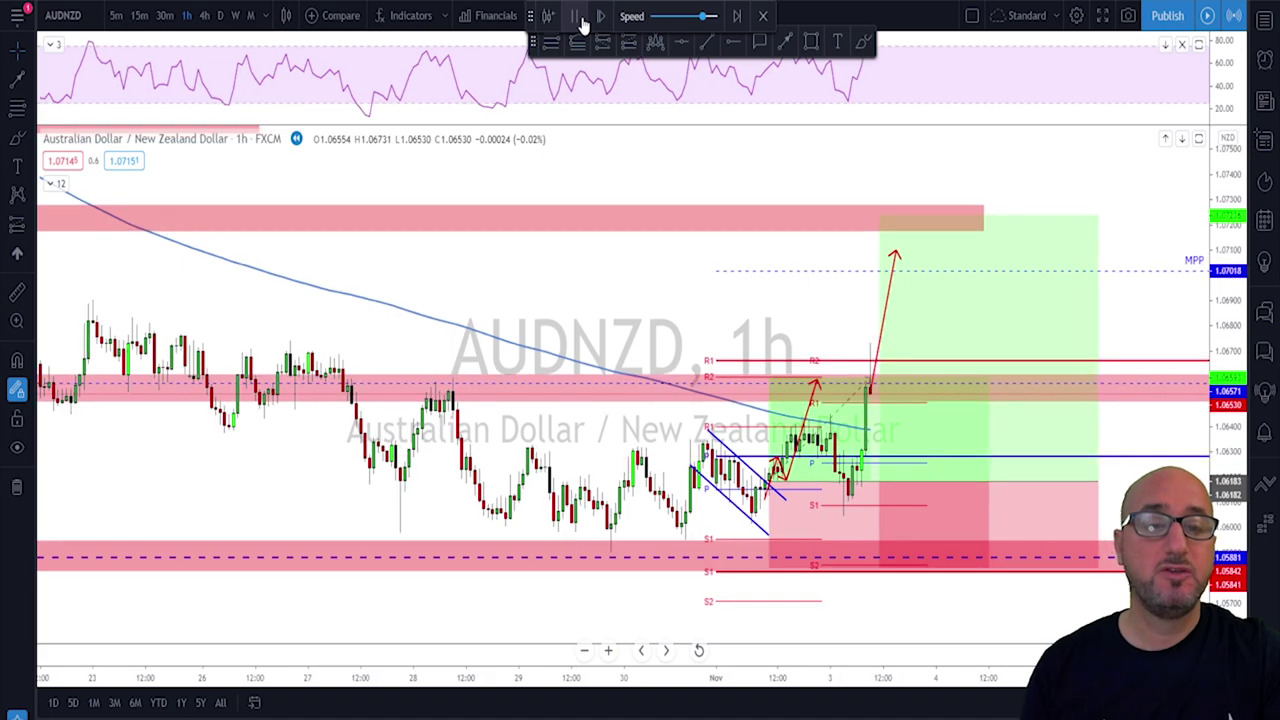
left_click(578, 17)
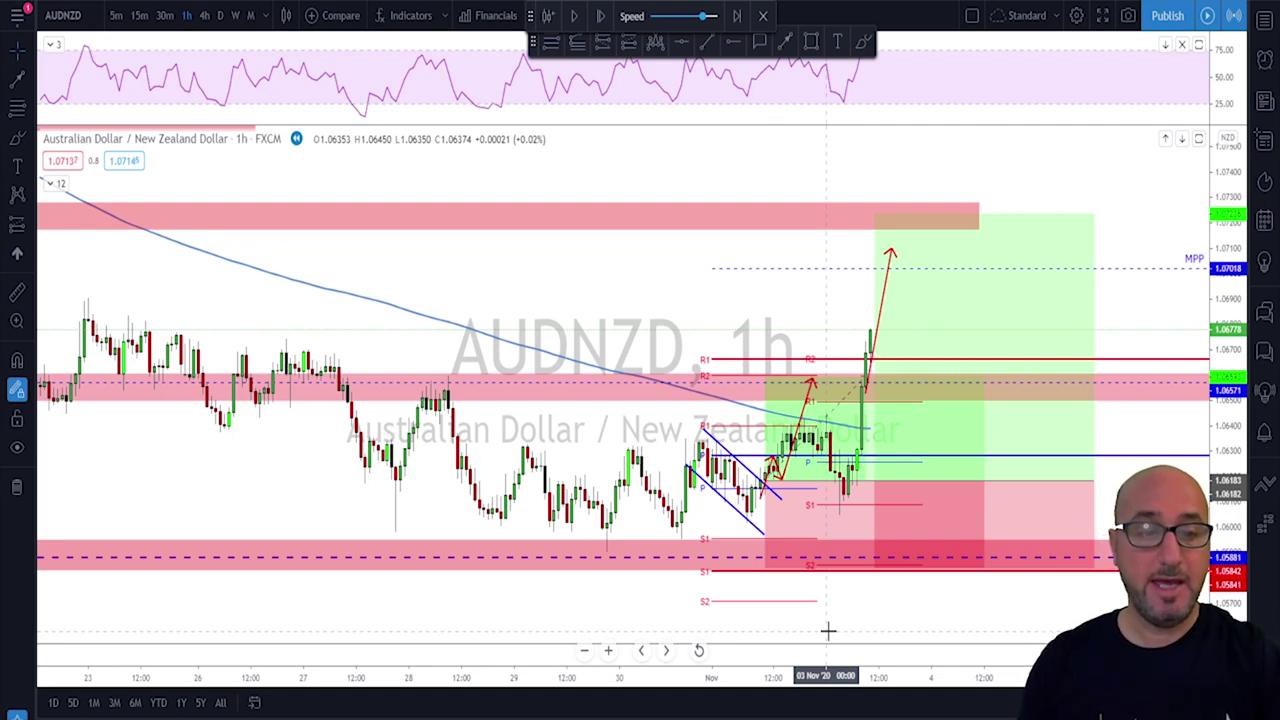
left_click(863, 41)
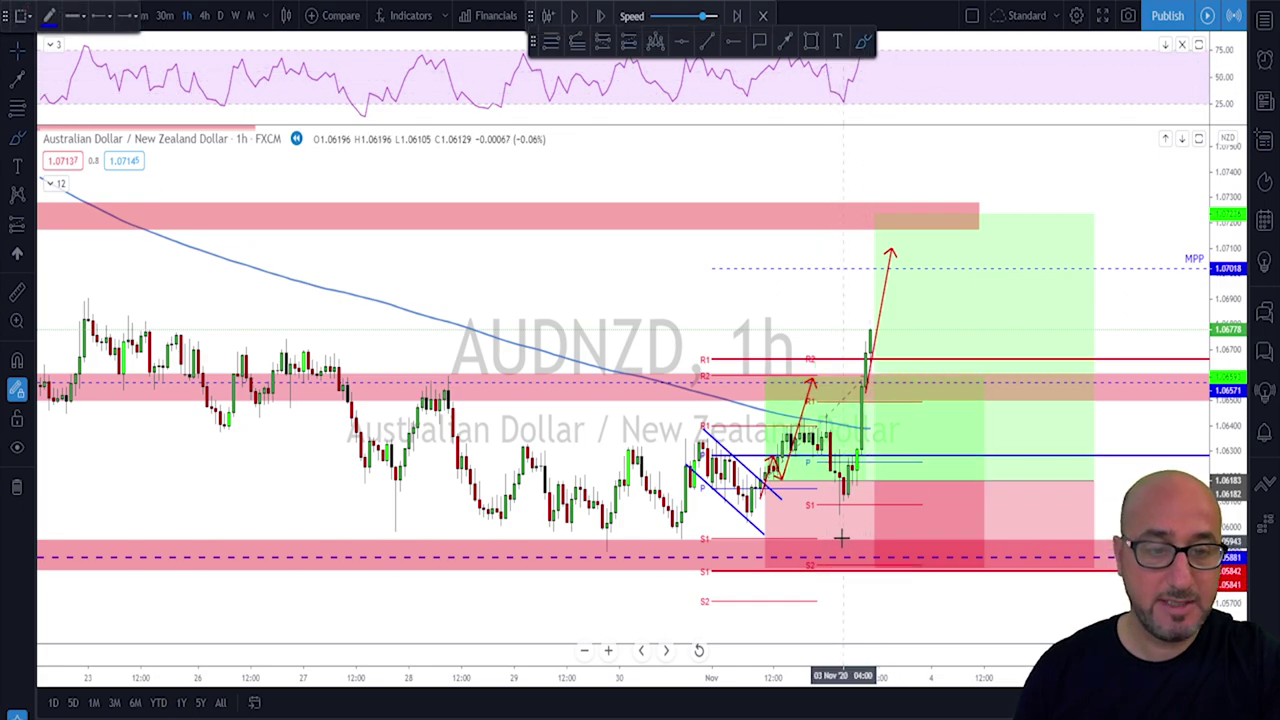
mouse_move(852, 466)
left_mouse_down()
mouse_move(860, 455)
mouse_move(830, 490)
mouse_move(858, 450)
mouse_move(850, 462)
left_mouse_up()
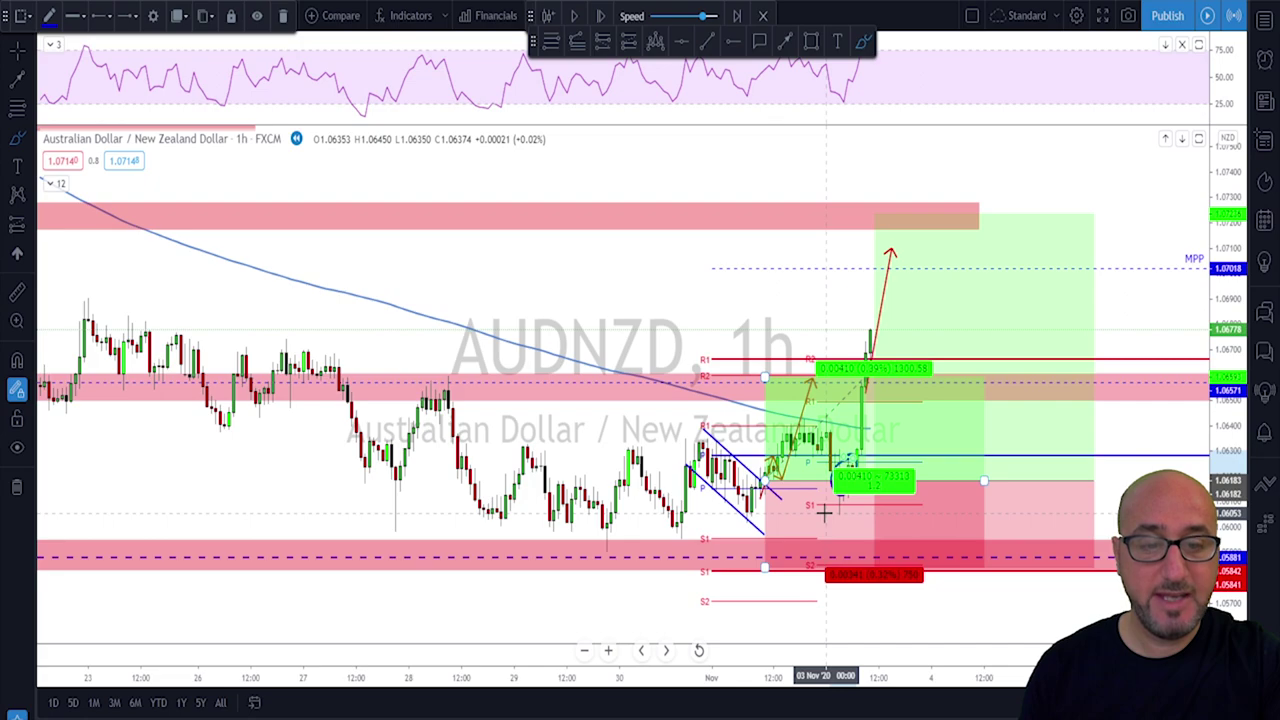
left_click_drag(828, 513, 883, 513)
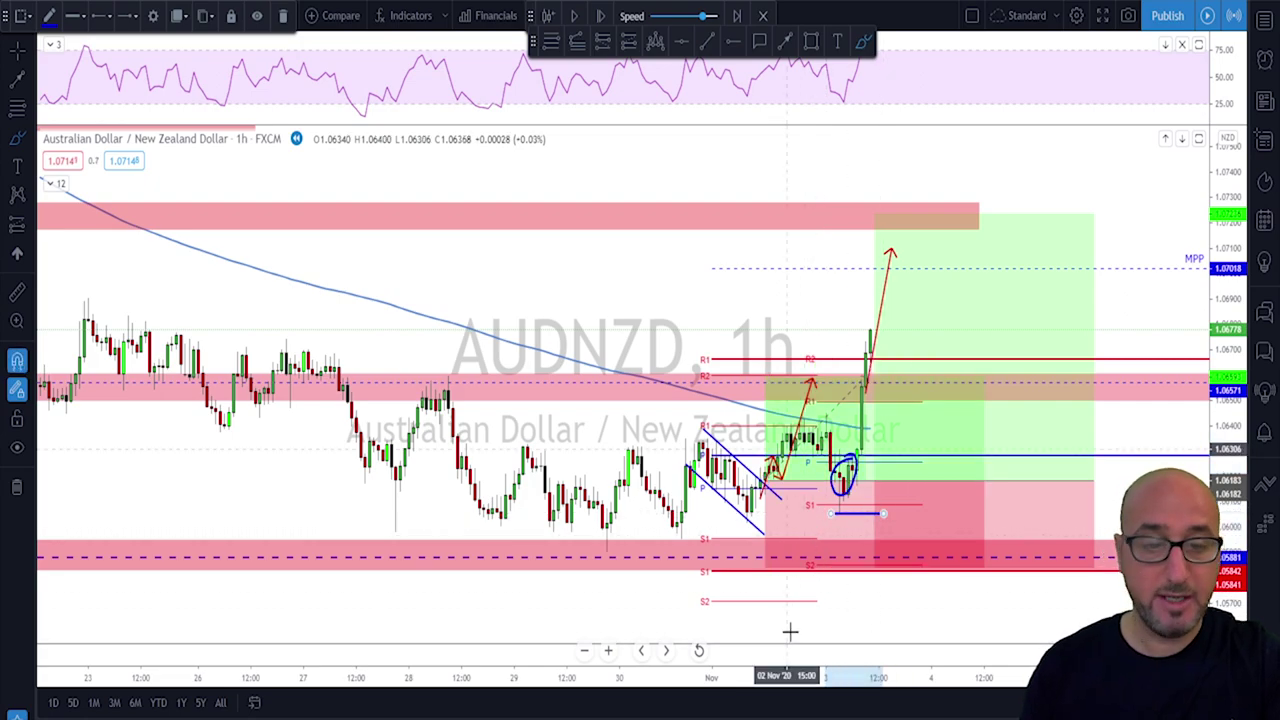
key("ctrl+z")
key("ctrl+z")
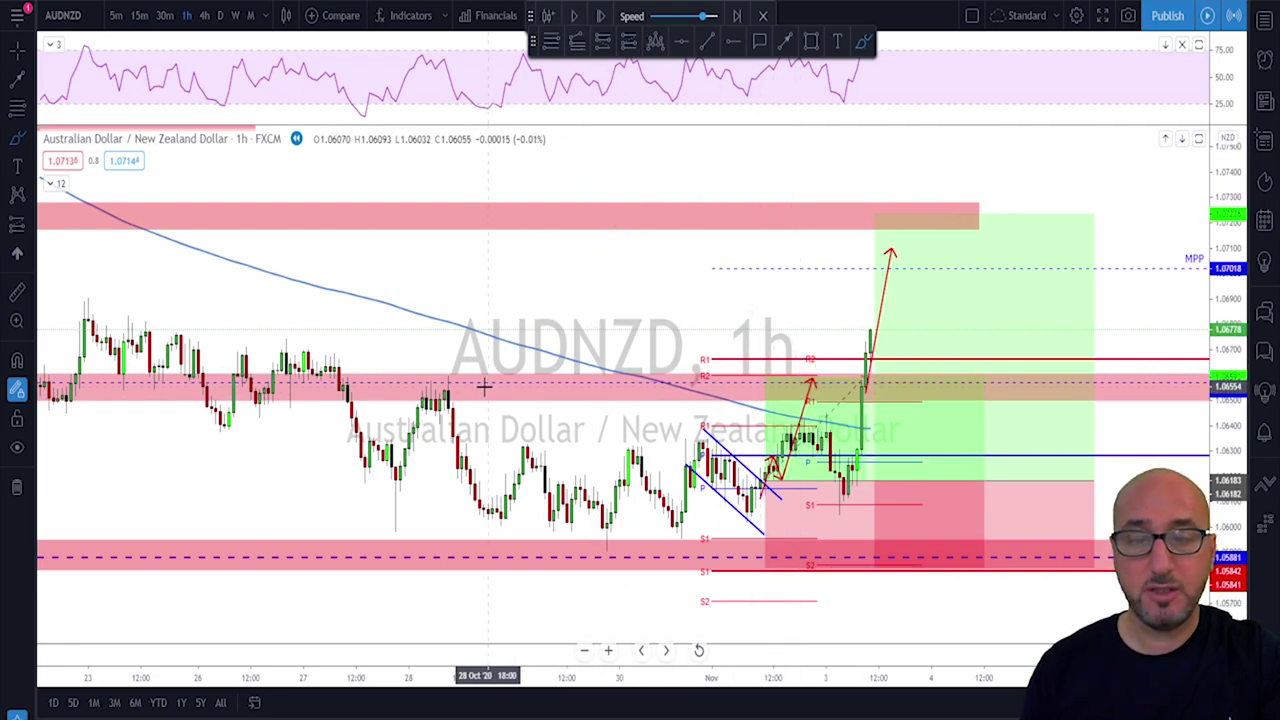
mouse_move(472, 374)
left_mouse_down()
mouse_move(385, 385)
mouse_move(470, 378)
mouse_move(466, 404)
left_mouse_up()
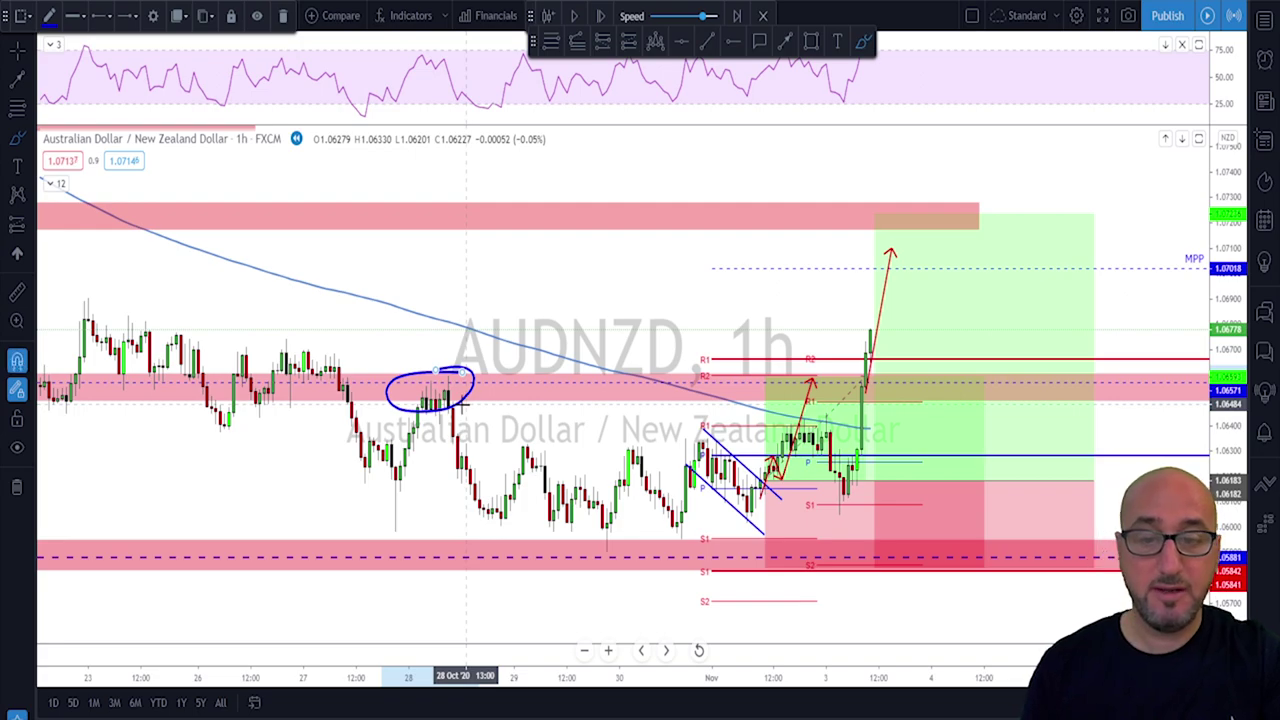
left_click(466, 404)
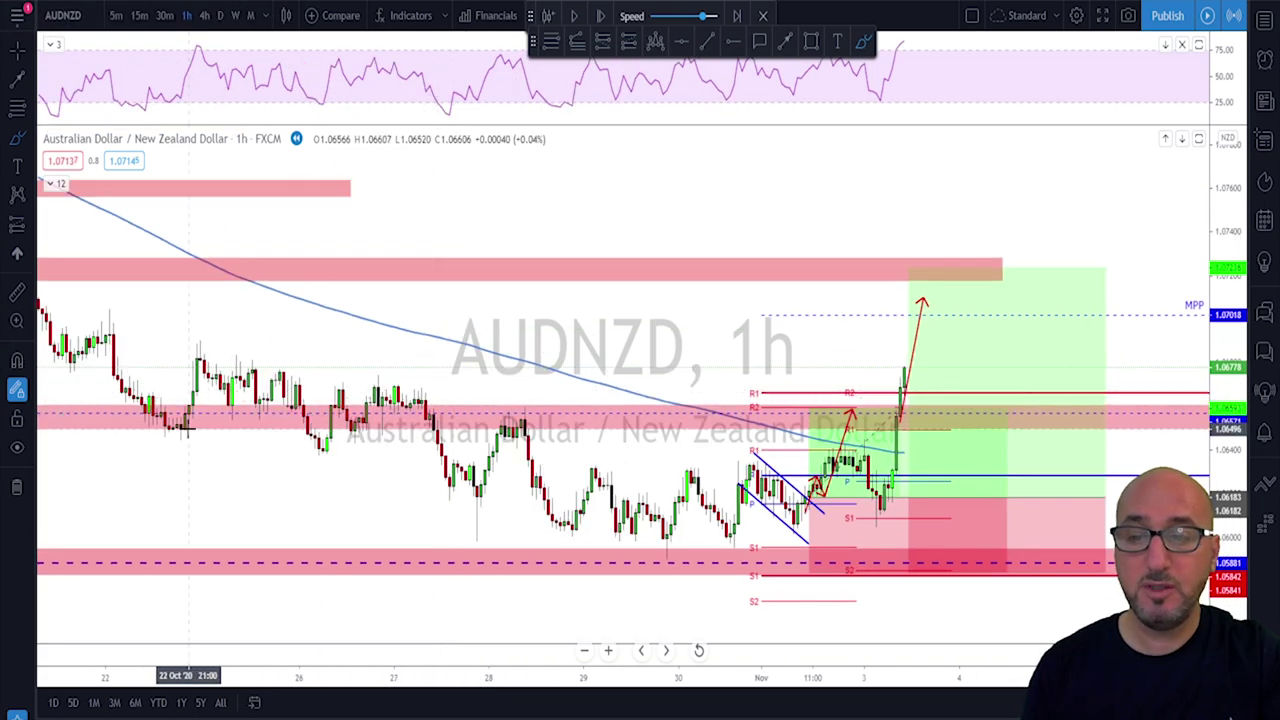
mouse_move(185, 428)
left_mouse_down()
mouse_move(390, 410)
mouse_move(570, 418)
left_mouse_up()
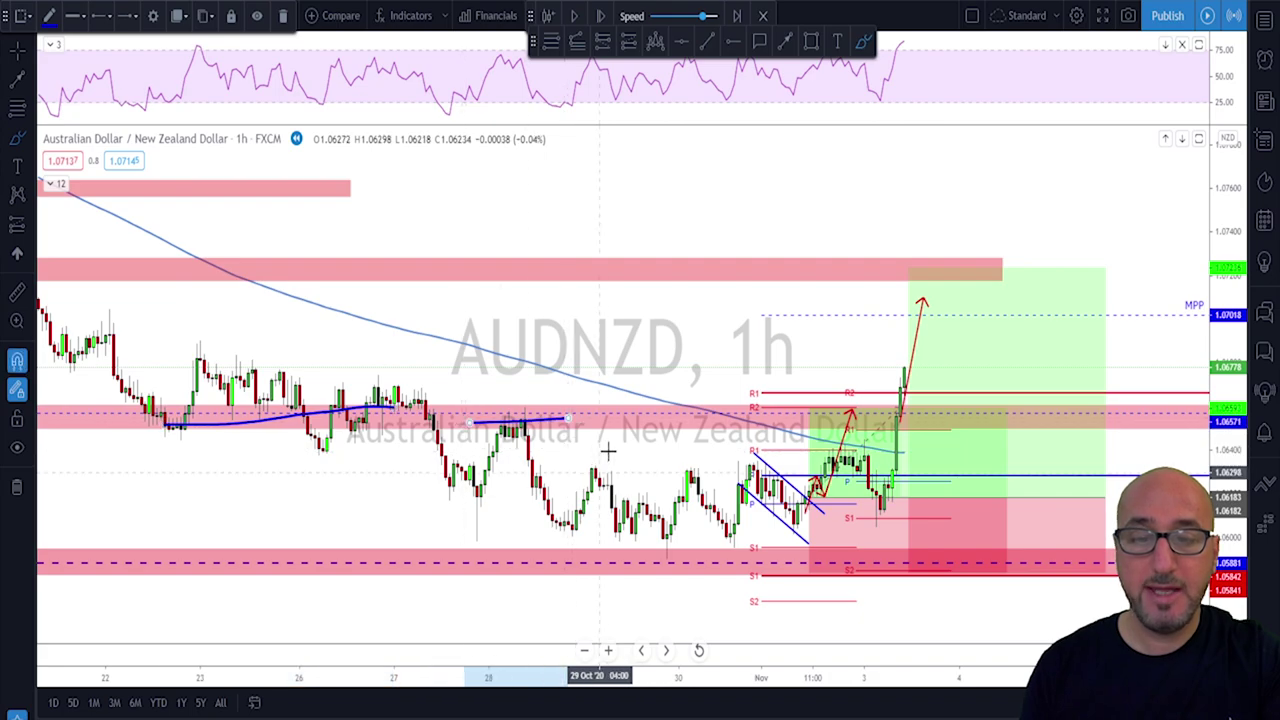
key("Delete")
scroll(662, 500, "up", 3)
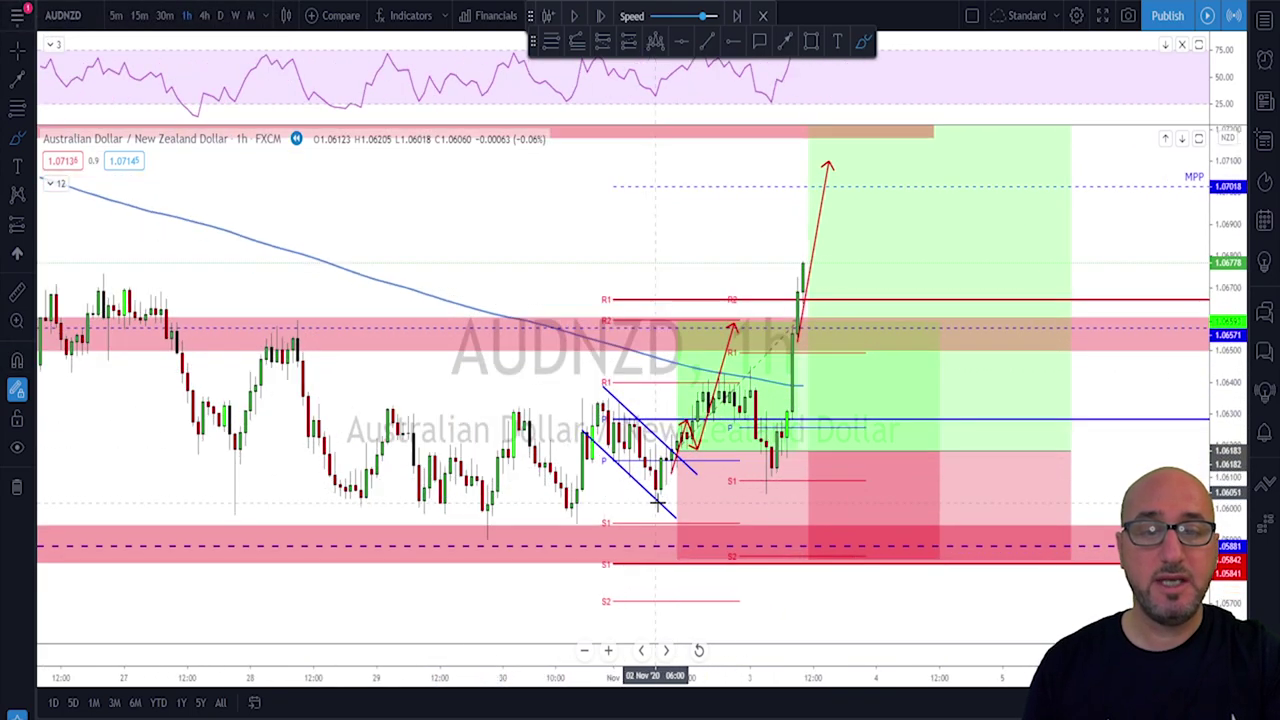
scroll(613, 350, "down", 3)
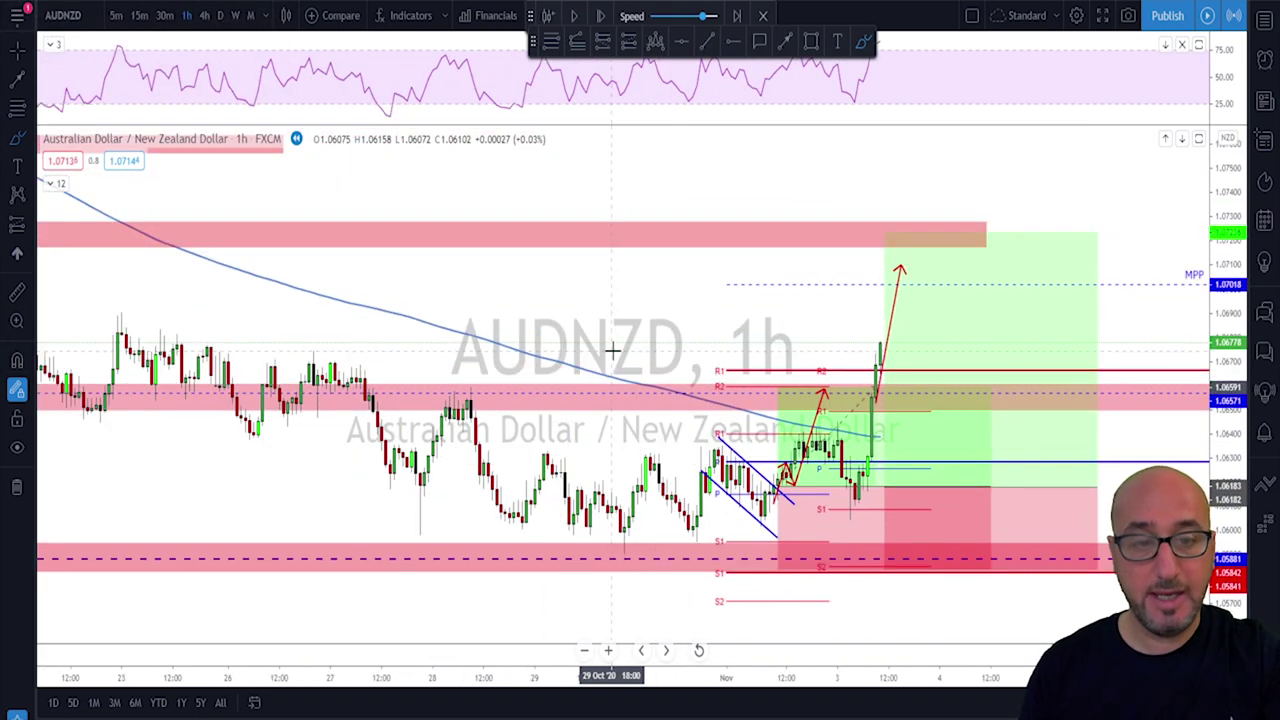
Resume the replay until hourly candles reach the target near 1.0730
left_click(575, 17)
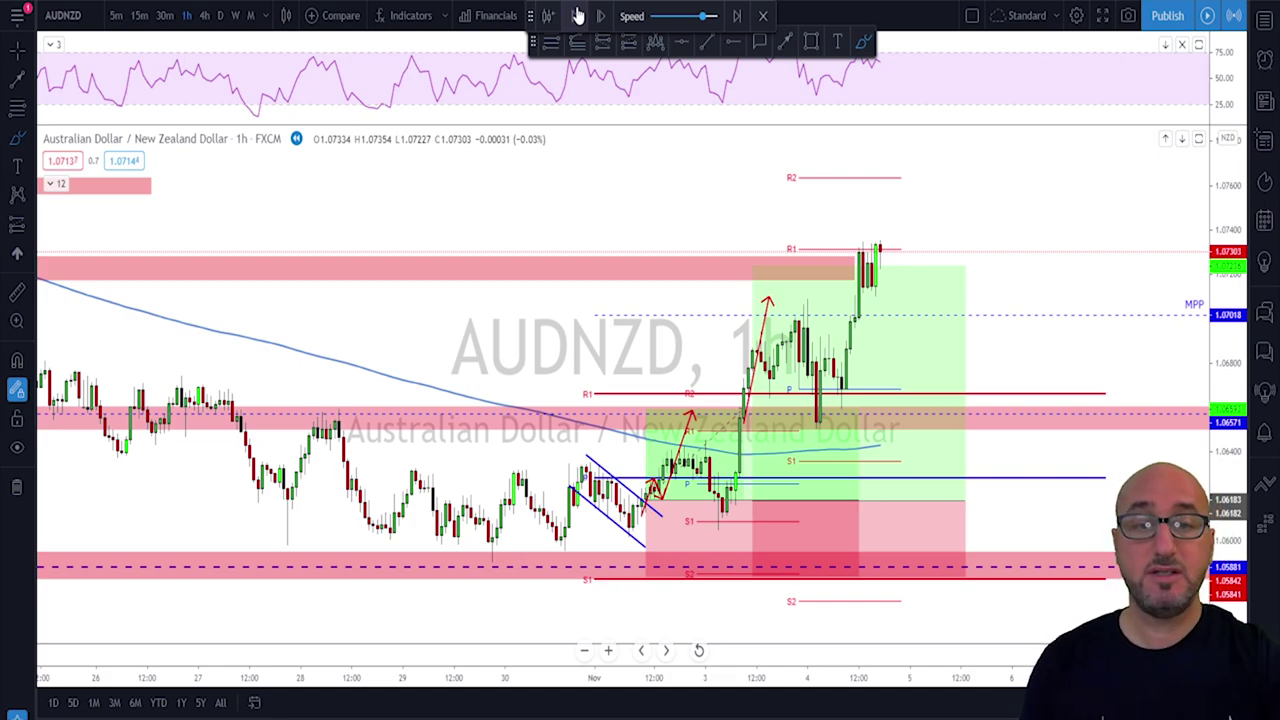
scroll(749, 251, "down", 5)
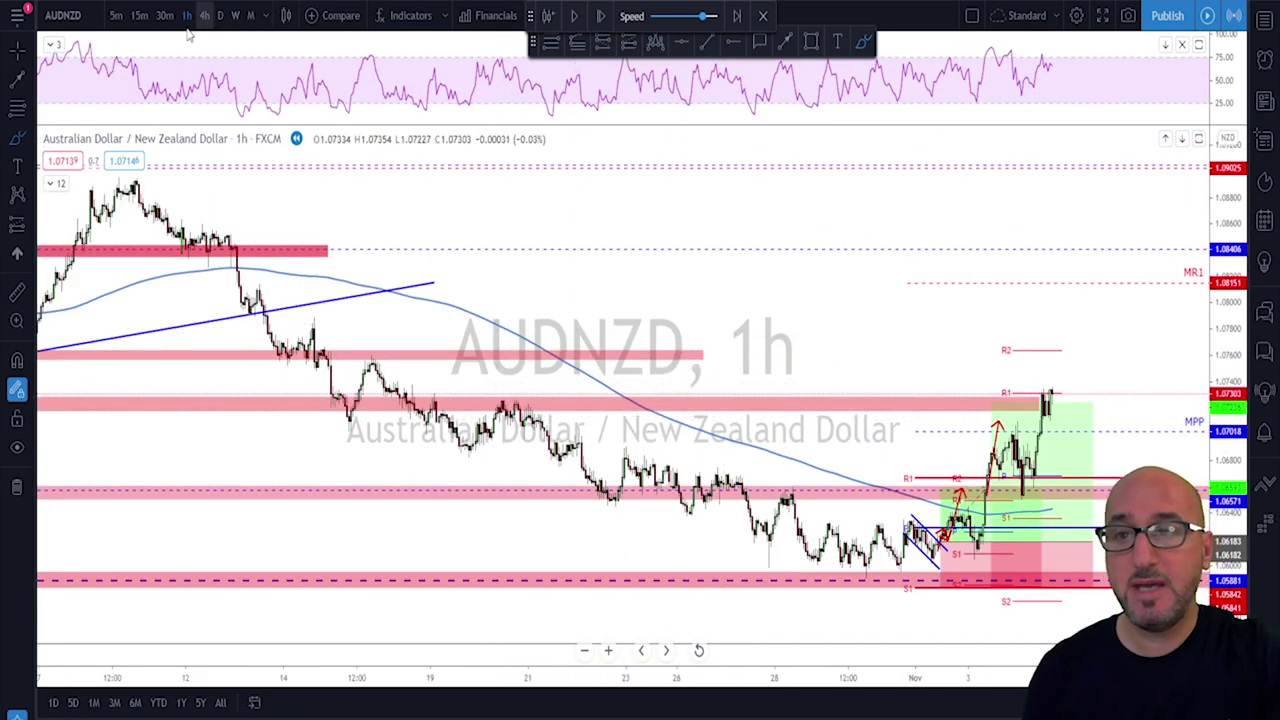
Switch the chart to the 4h timeframe and zoom in
left_click(204, 15)
scroll(626, 414, "up", 3)
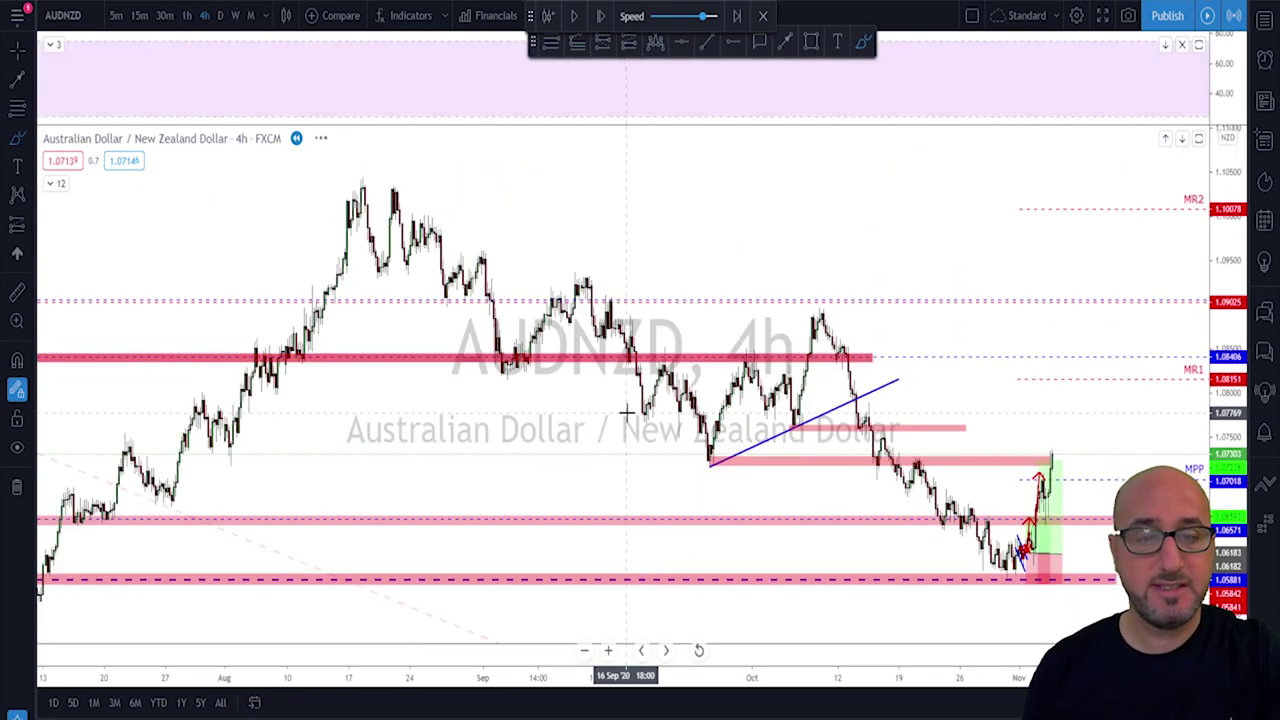
scroll(727, 453, "up", 3)
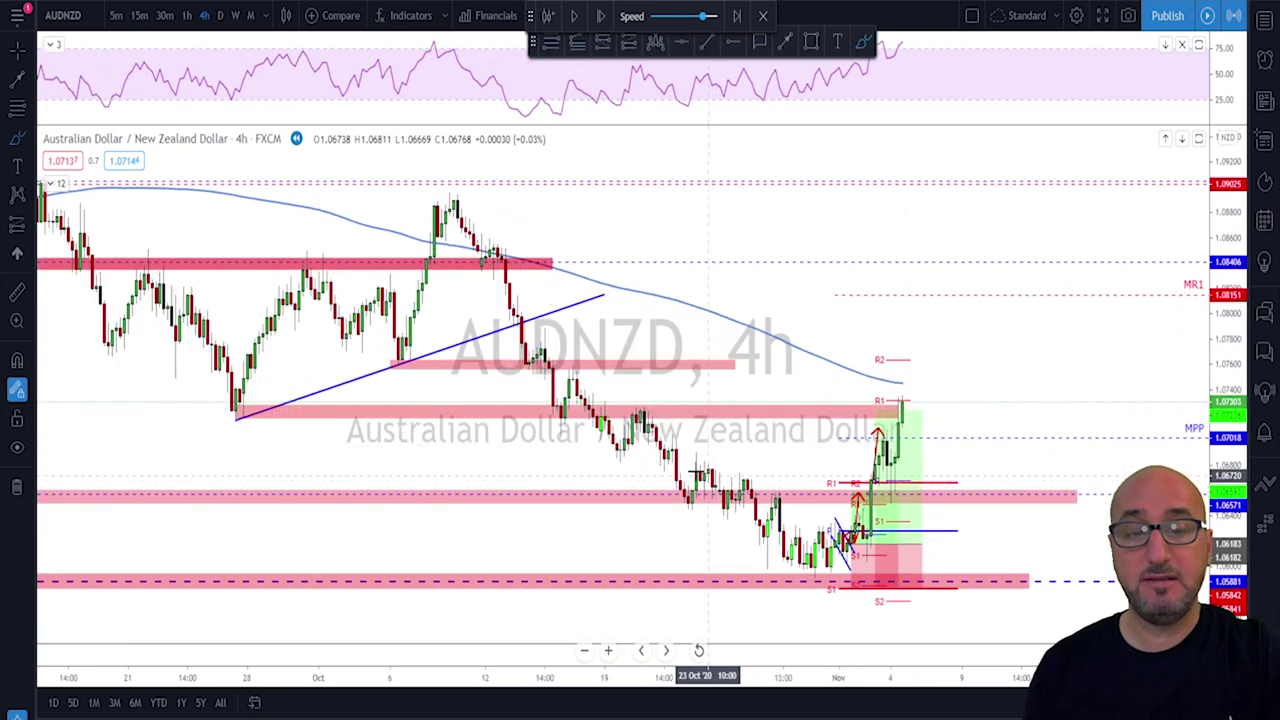
scroll(696, 470, "up", 1)
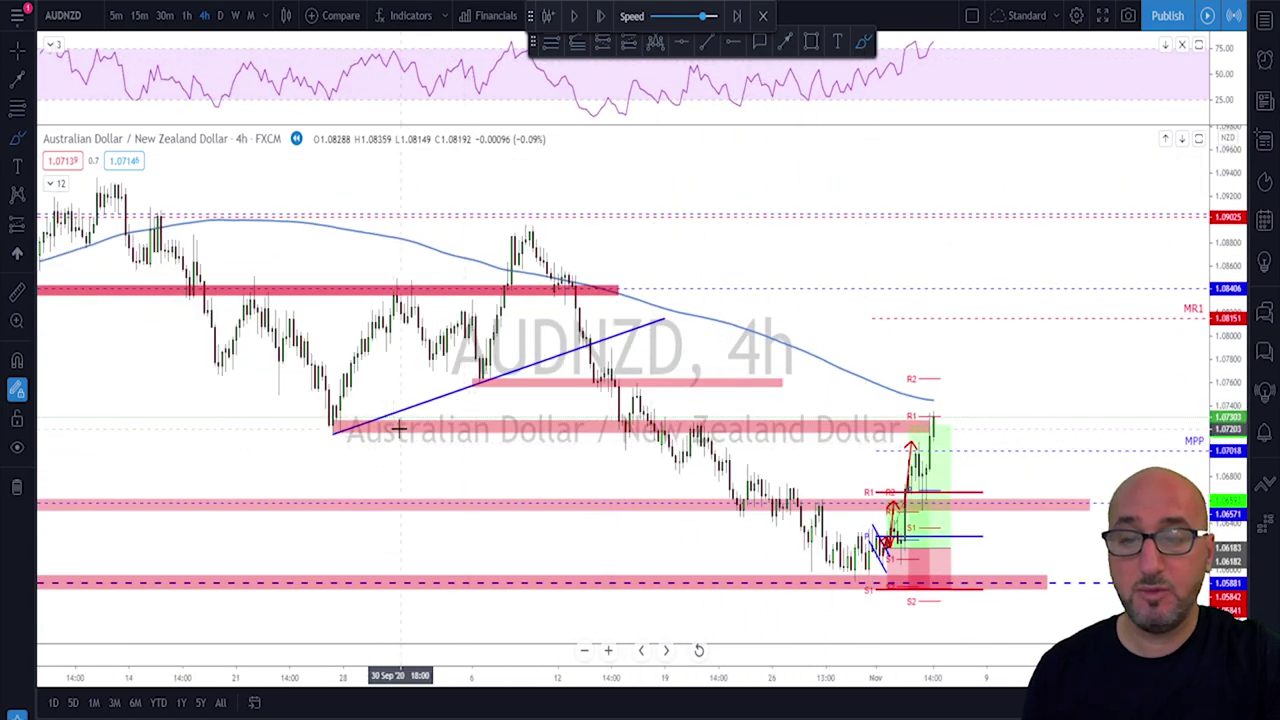
Circle the three touches of the pink zone, then delete the marks
left_click(328, 440)
left_click(326, 449)
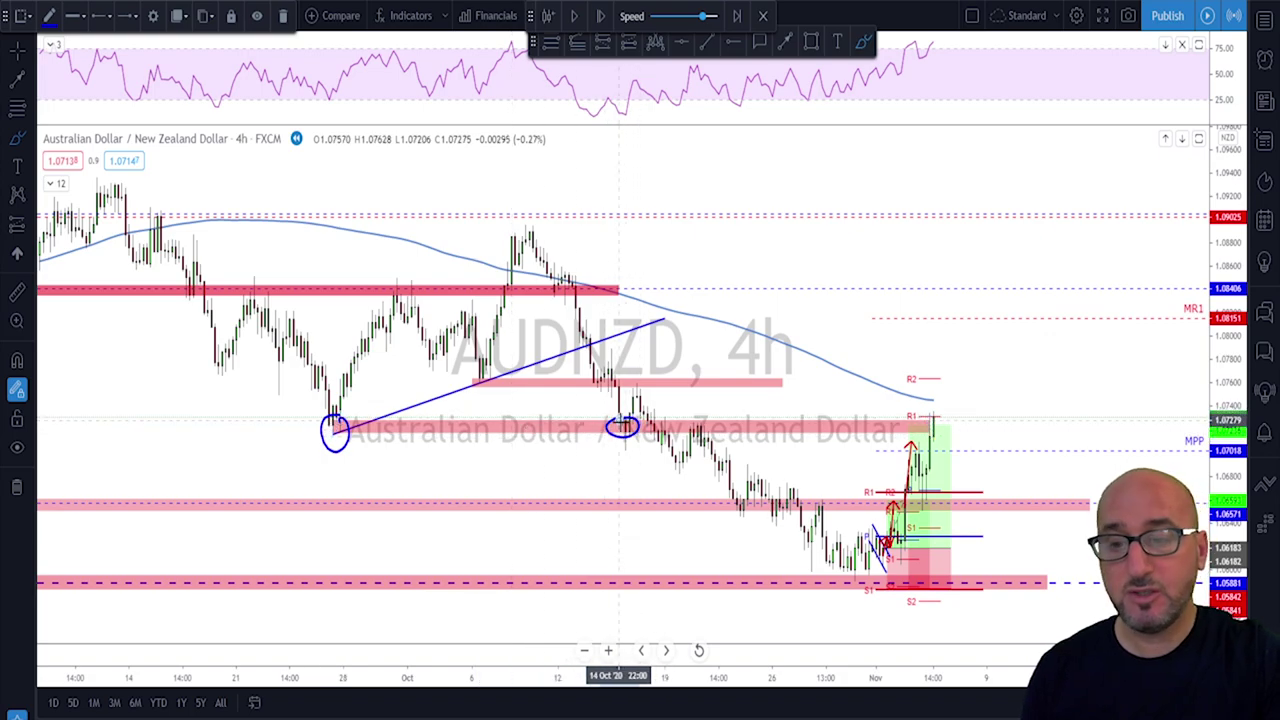
left_click(634, 440)
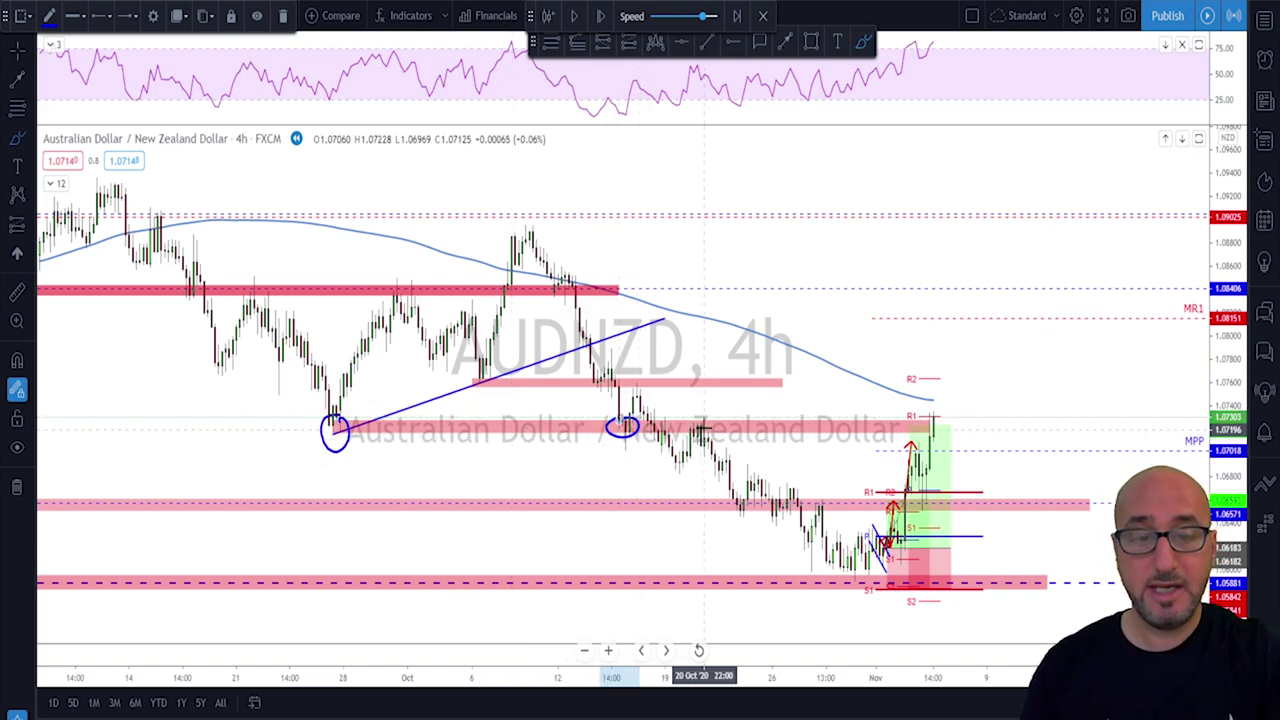
left_click(697, 418)
left_click(701, 413)
scroll(890, 436, "up", 1)
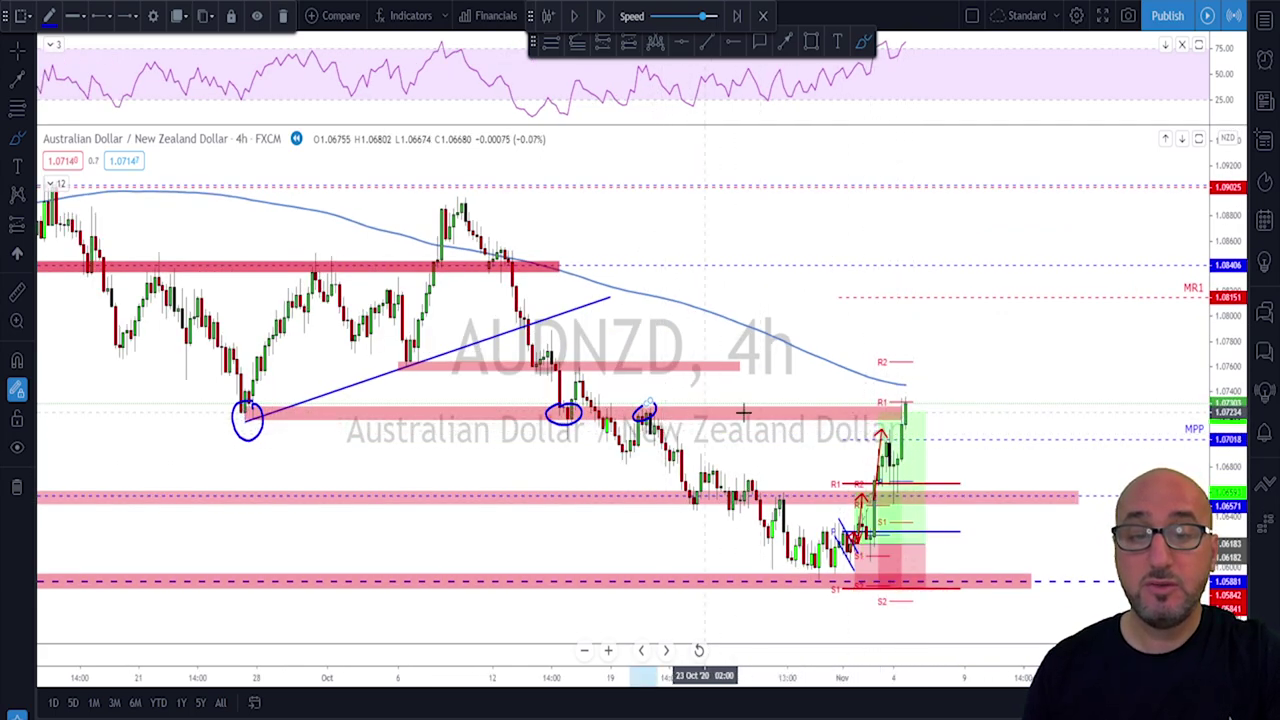
key("Delete")
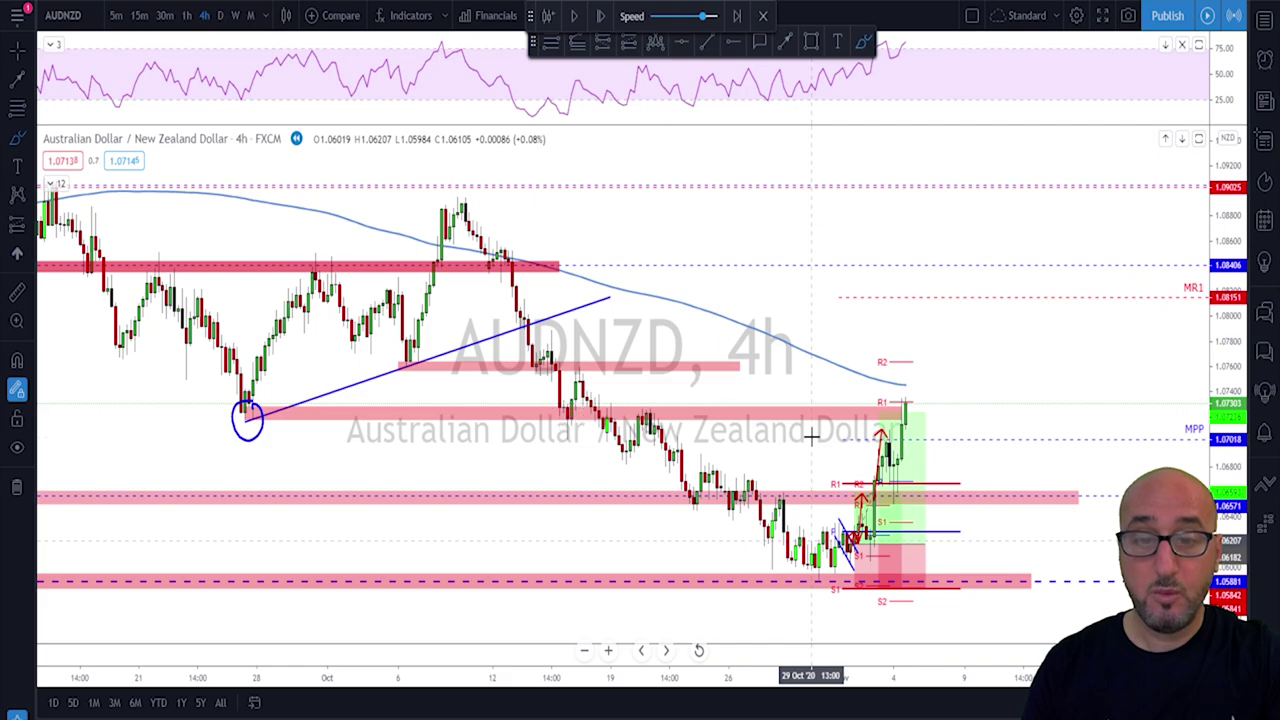
Sketch a projected drop from the latest high, then undo it
left_click(906, 403)
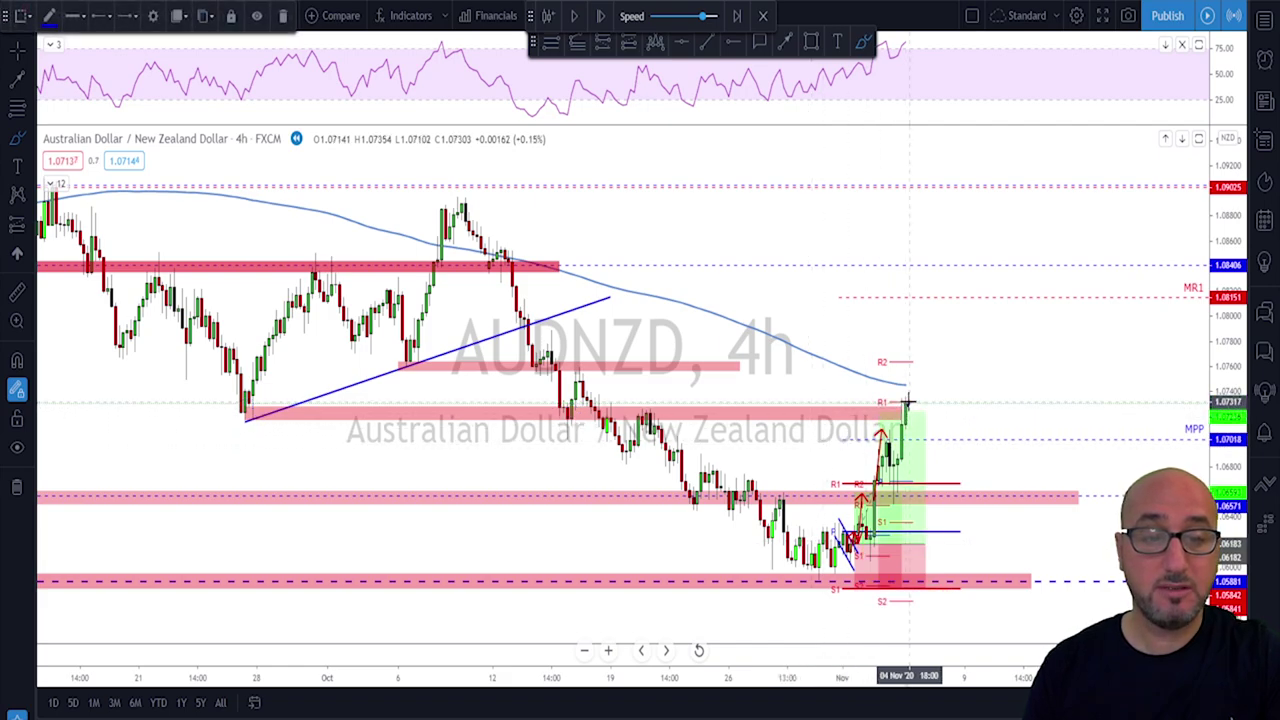
left_click_drag(912, 403, 998, 527)
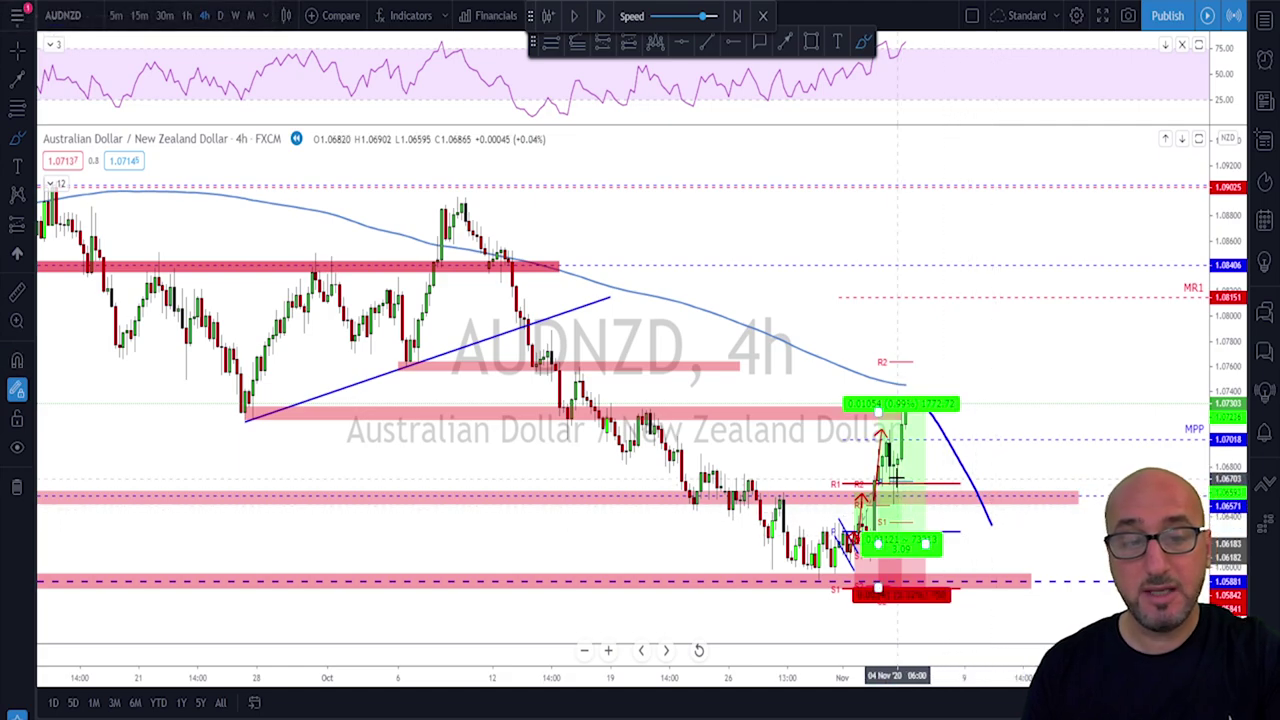
key("ctrl+z")
scroll(737, 428, "down", 3)
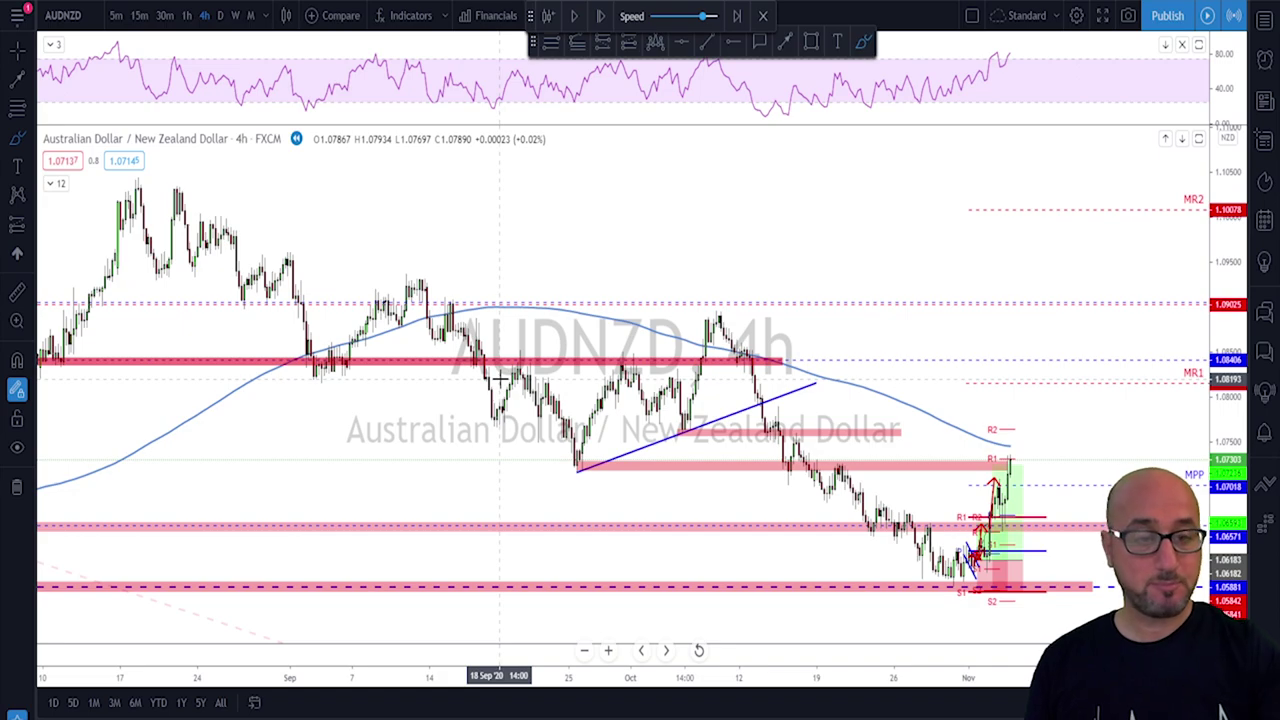
Return to the 1h chart, resume the replay, and sketch then erase a rally path
left_click(186, 15)
left_click(577, 18)
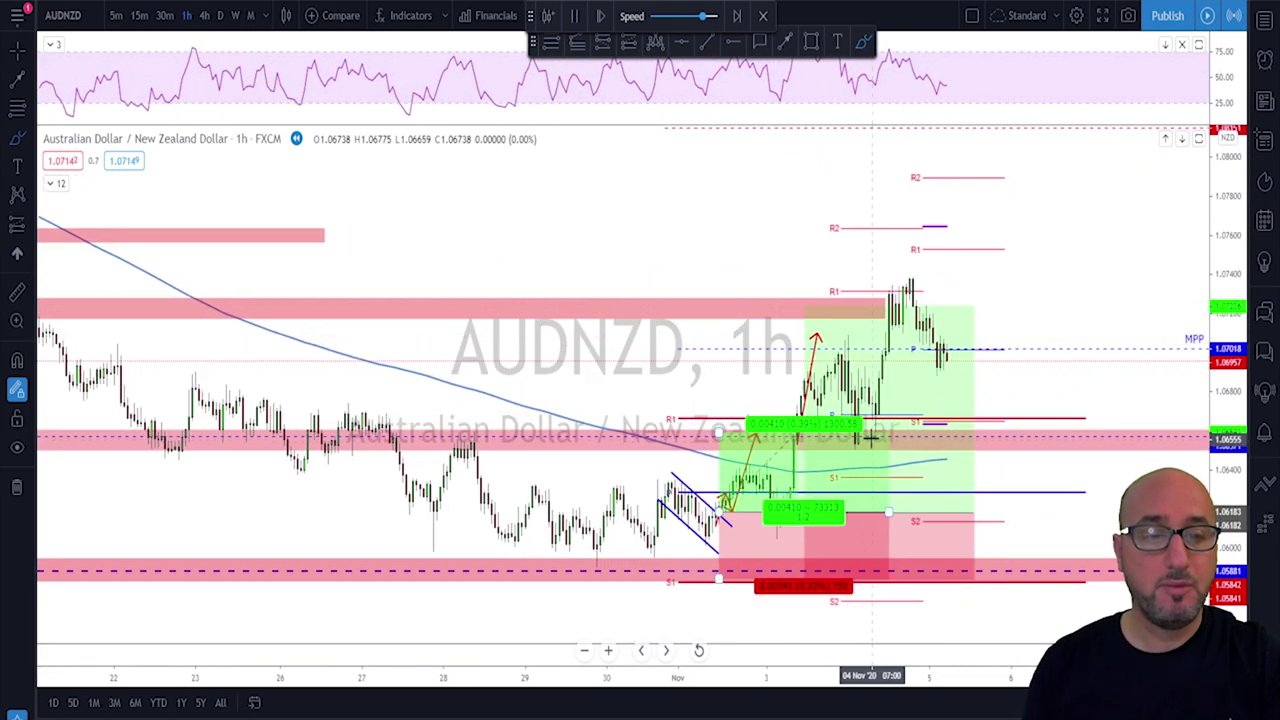
left_click_drag(862, 440, 912, 300)
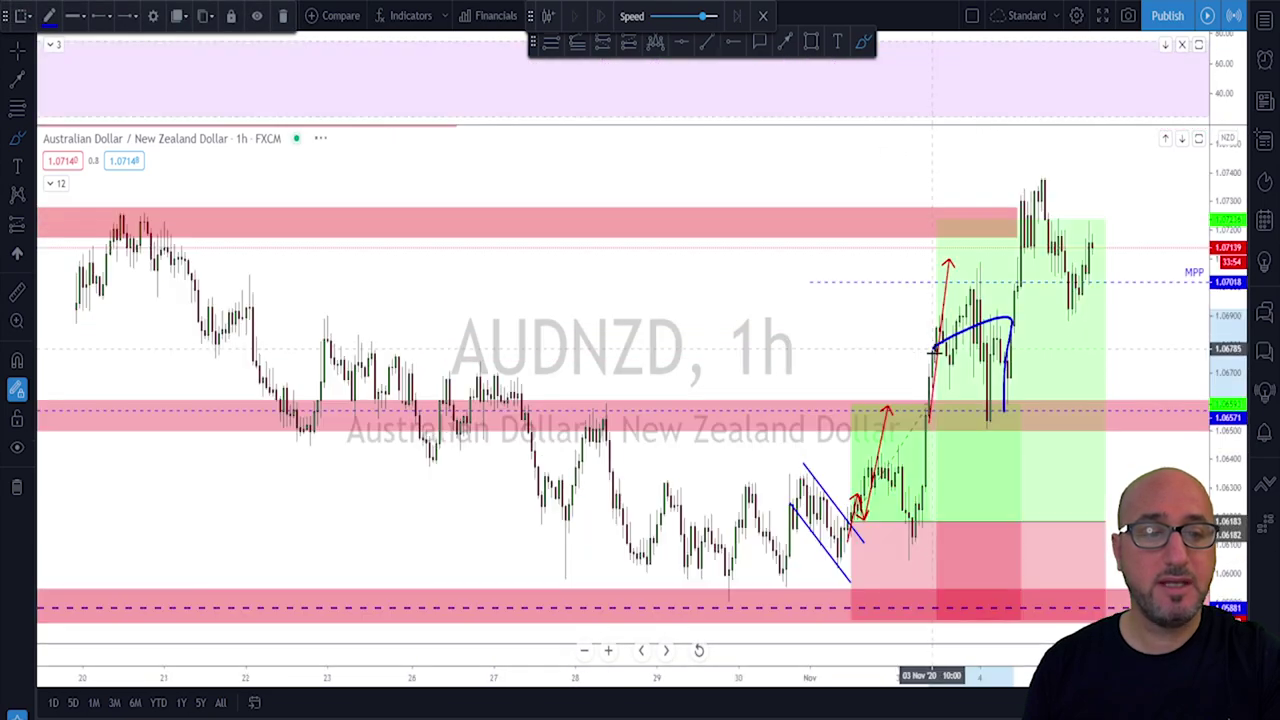
key("Delete")
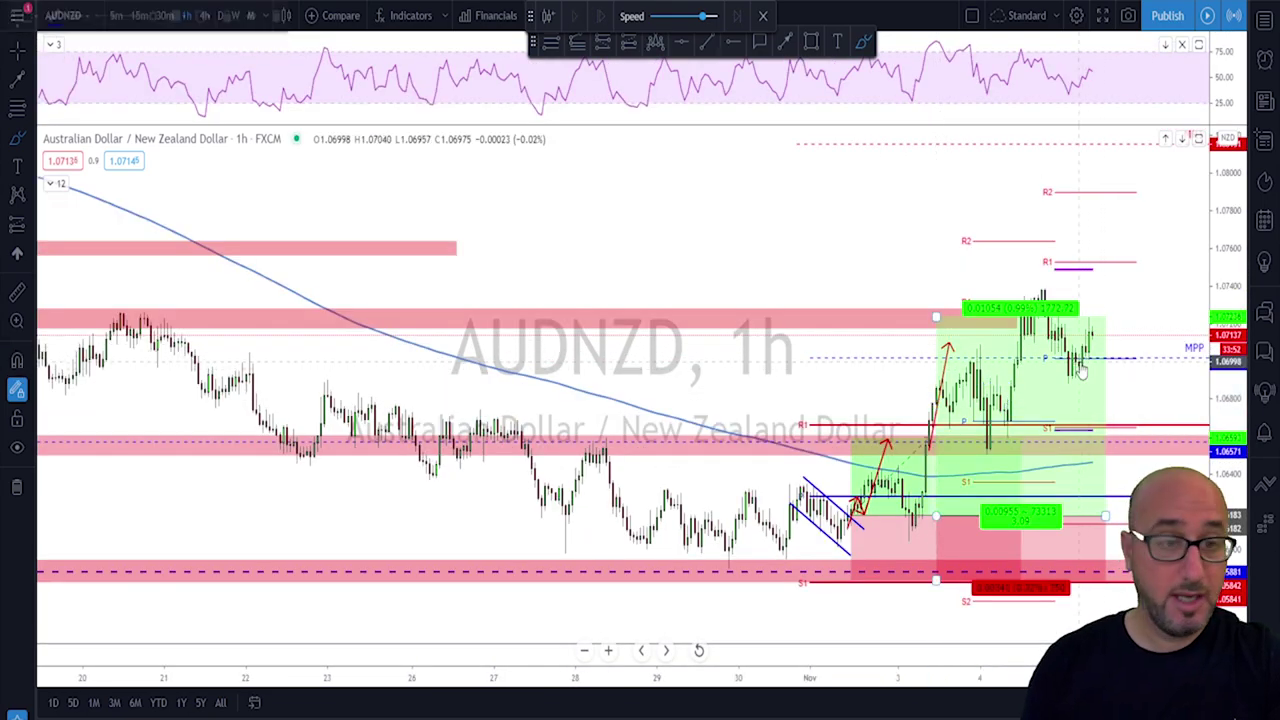
Trace the swing drop and latest rise on the last candles, then undo both
scroll(1080, 363, "up", 4)
left_click_drag(979, 273, 1022, 364)
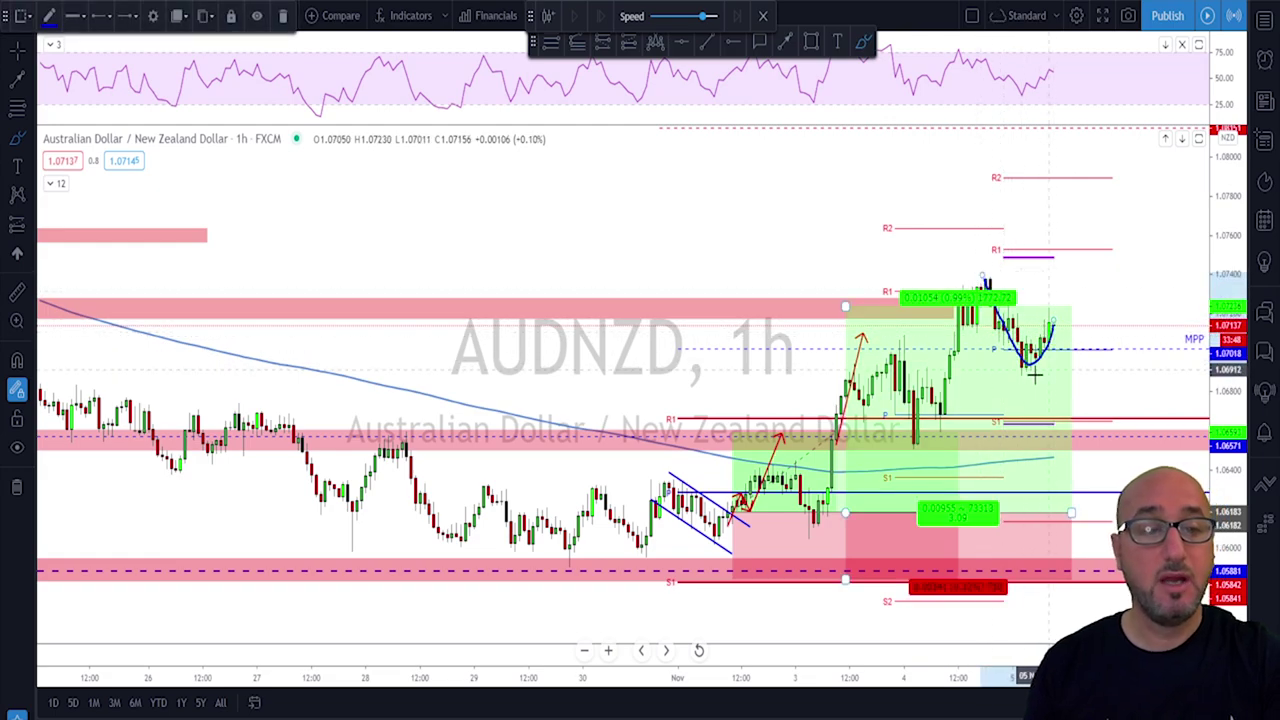
scroll(1057, 357, "up", 1)
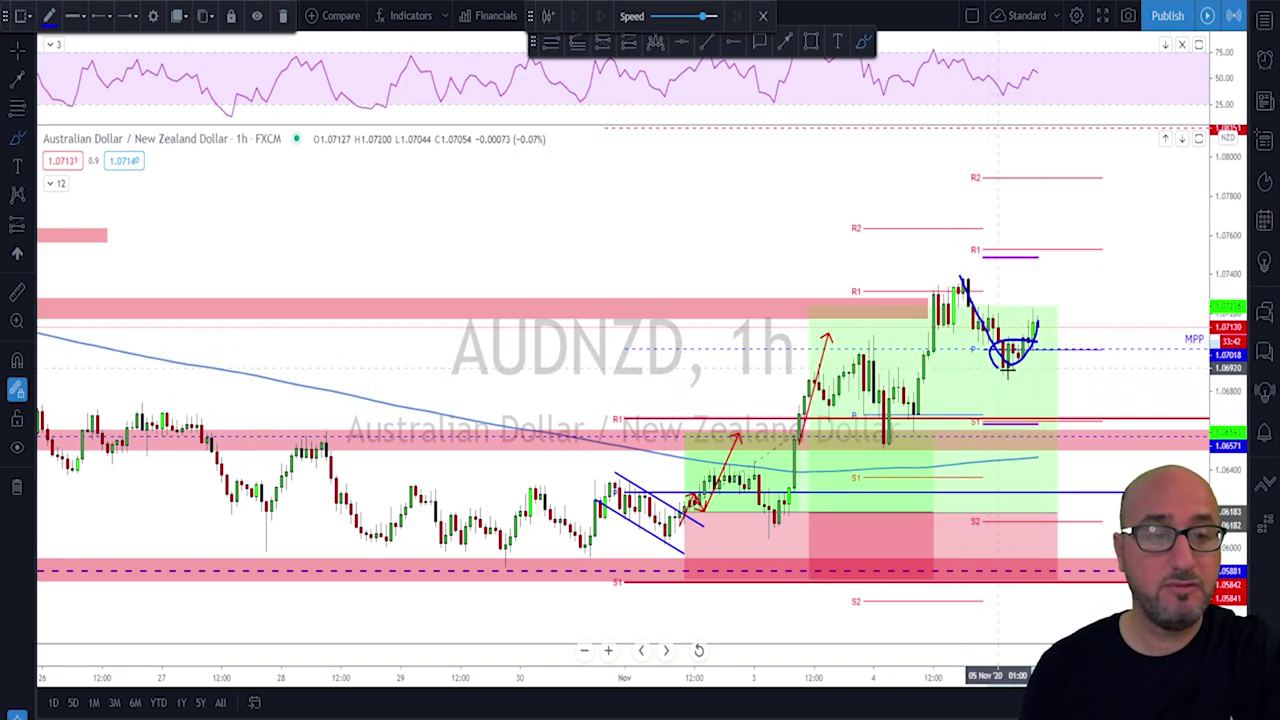
key("ctrl+z")
key("ctrl+z")
key("ctrl+z")
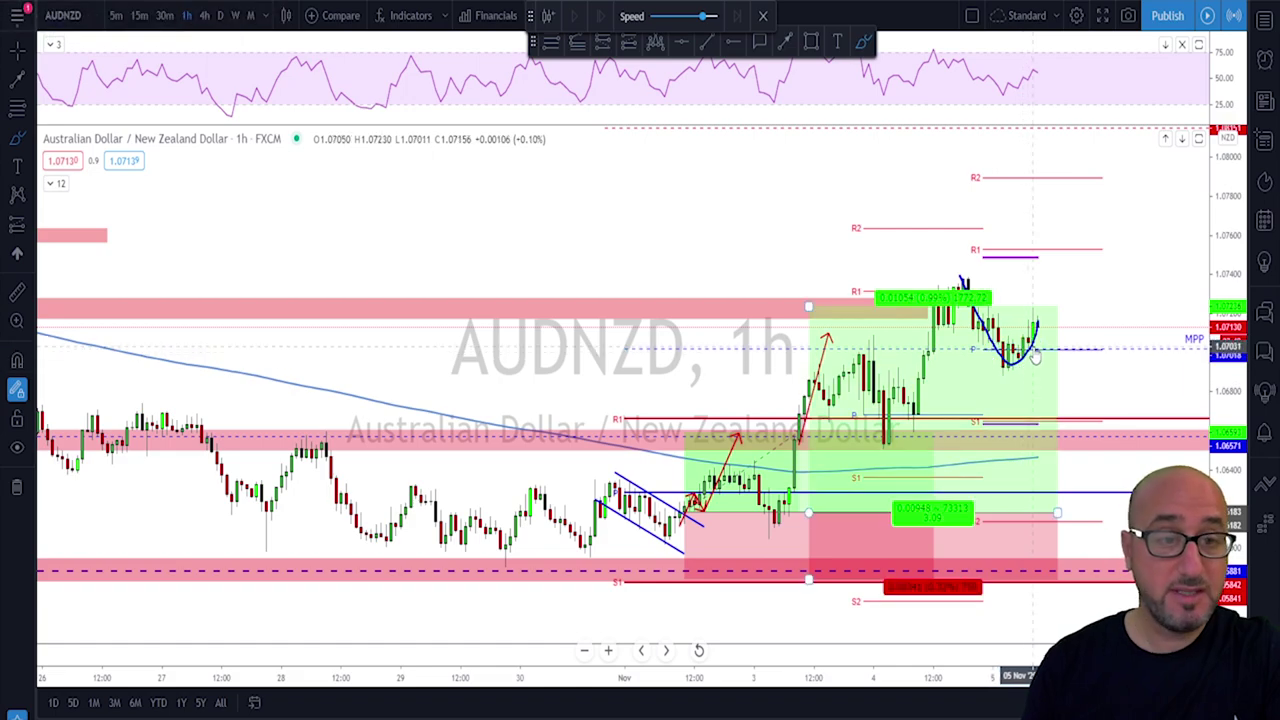
mouse_move(1020, 354)
left_mouse_down()
mouse_move(1051, 217)
mouse_move(1058, 278)
left_mouse_up()
key("ctrl+z")
key("ctrl+z")
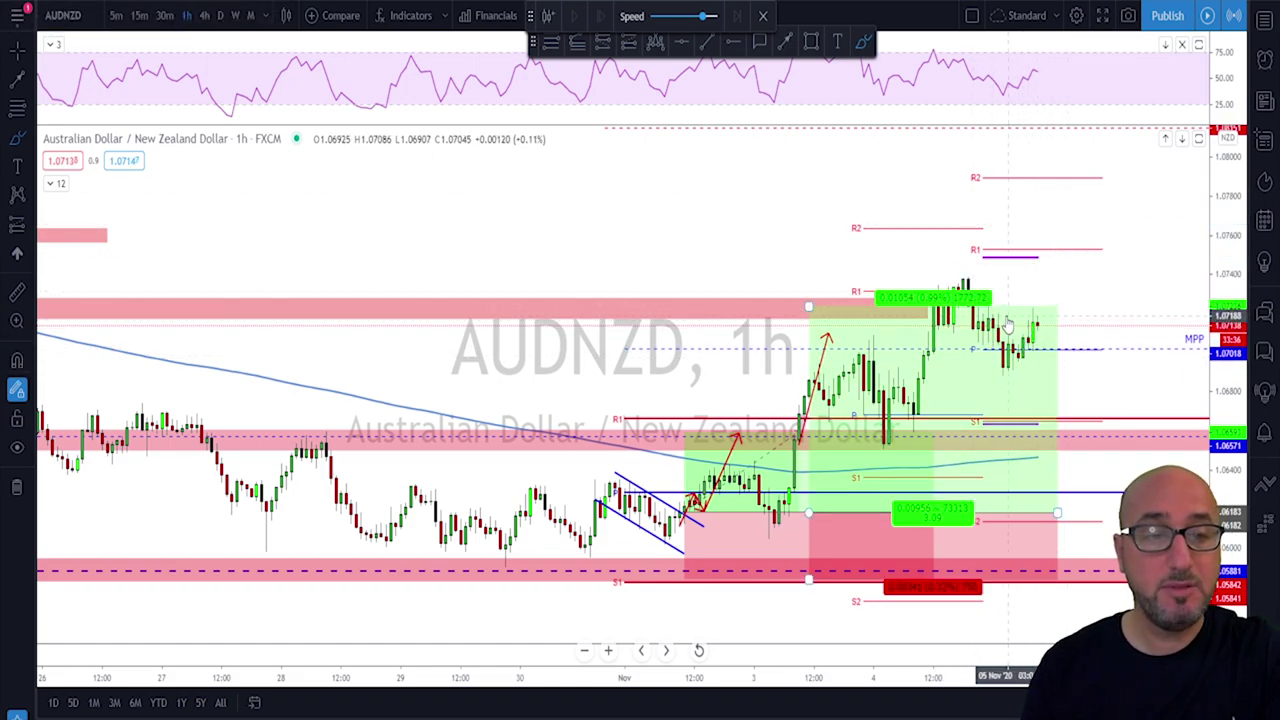
scroll(995, 340, "down", 5)
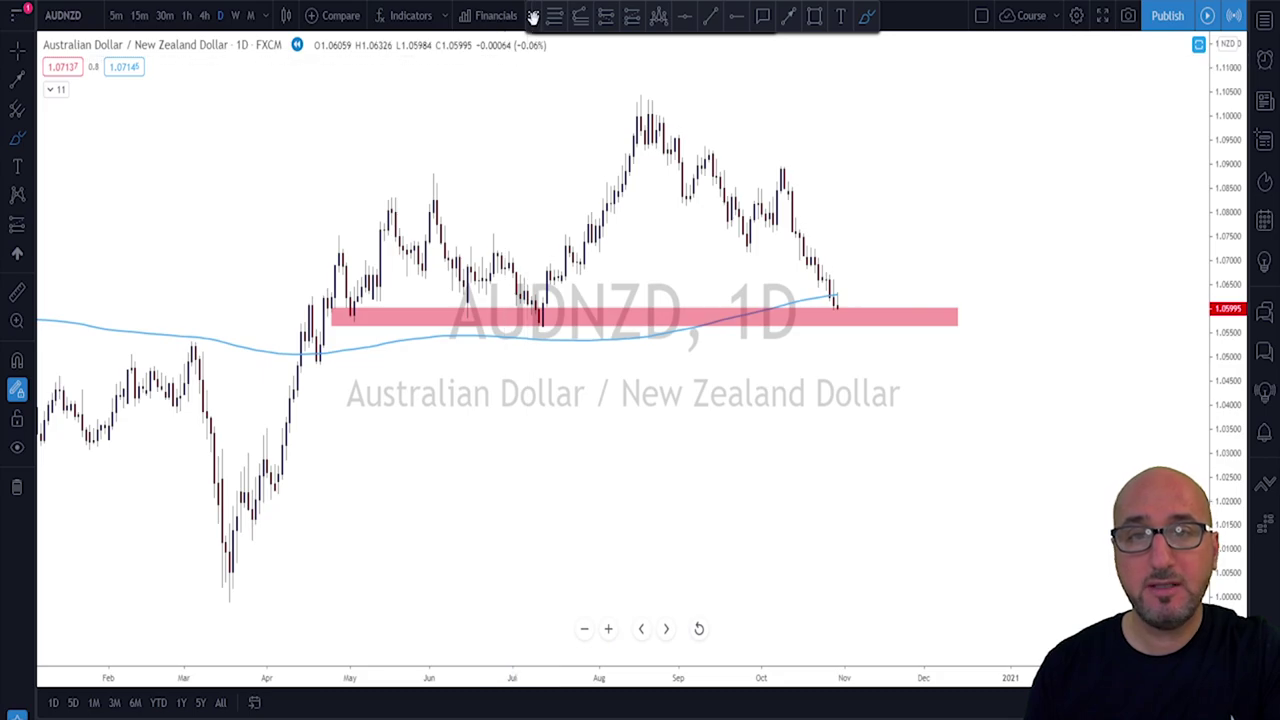
Move the drawing toolbar off the replay controls and bring February–November into view
left_click_drag(533, 17, 542, 65)
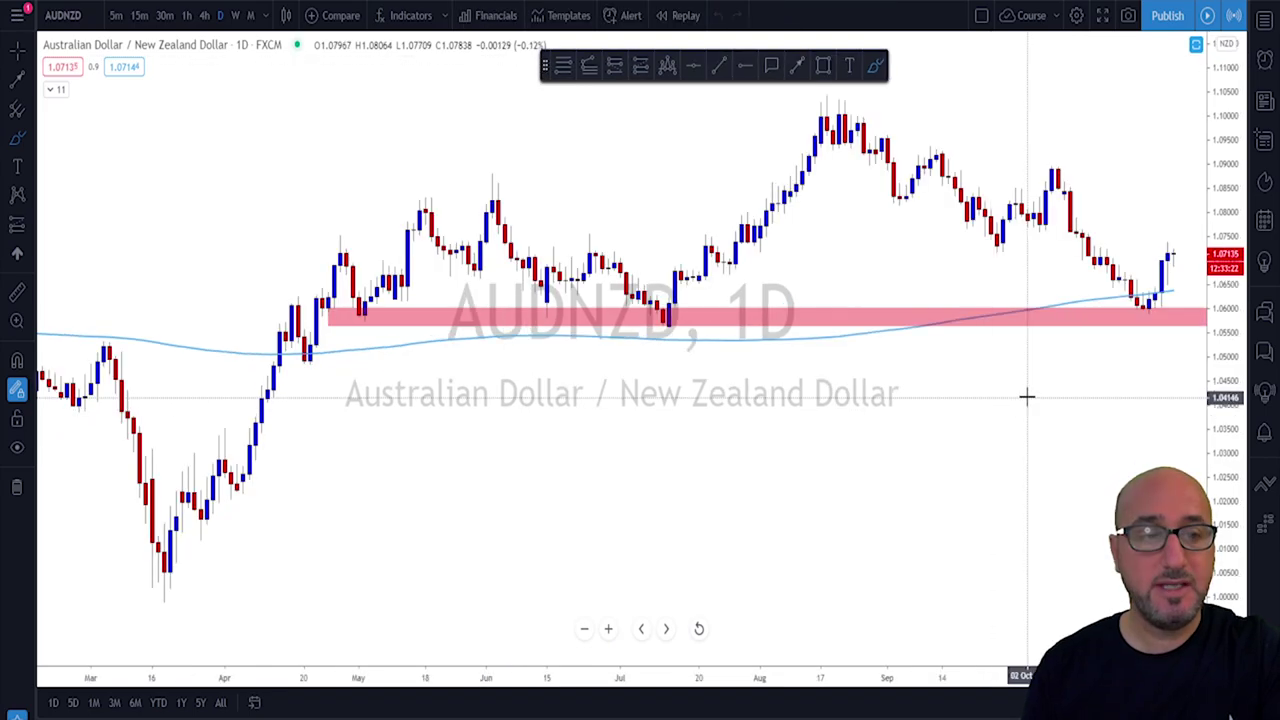
left_click_drag(1024, 396, 648, 418)
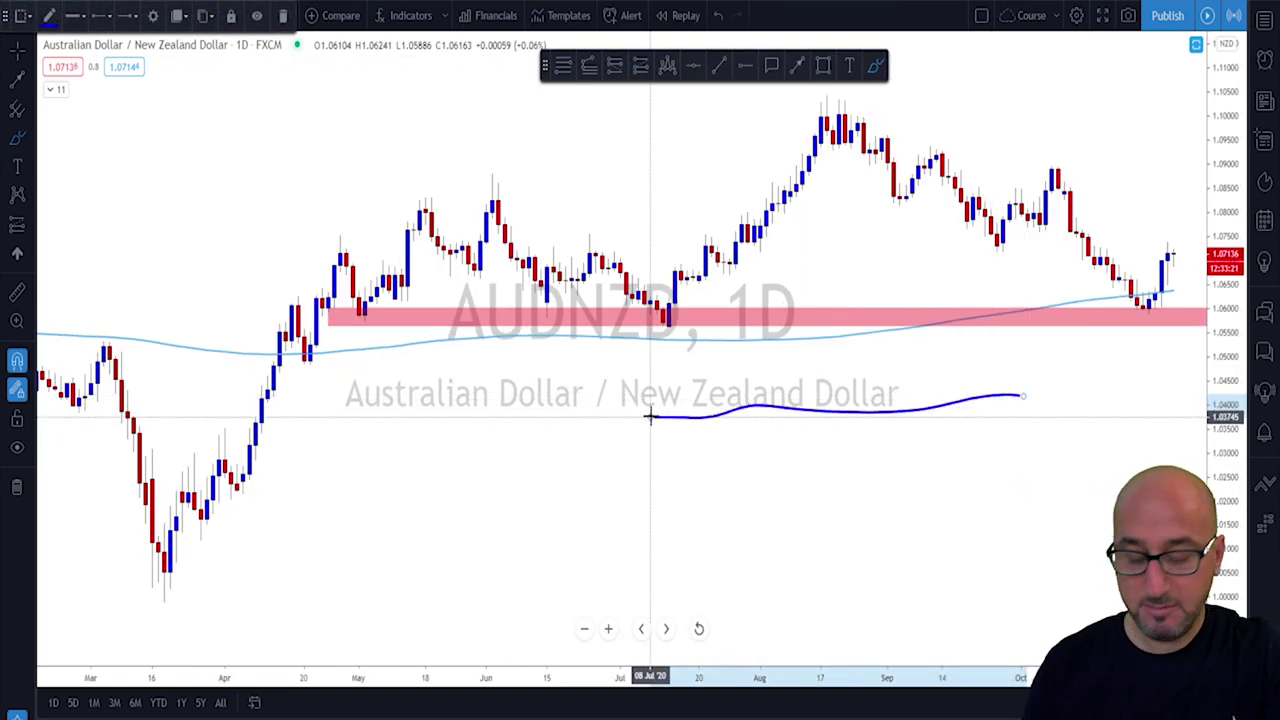
key("ctrl+z")
left_click_drag(1049, 420, 860, 446)
scroll(866, 442, "down", 2)
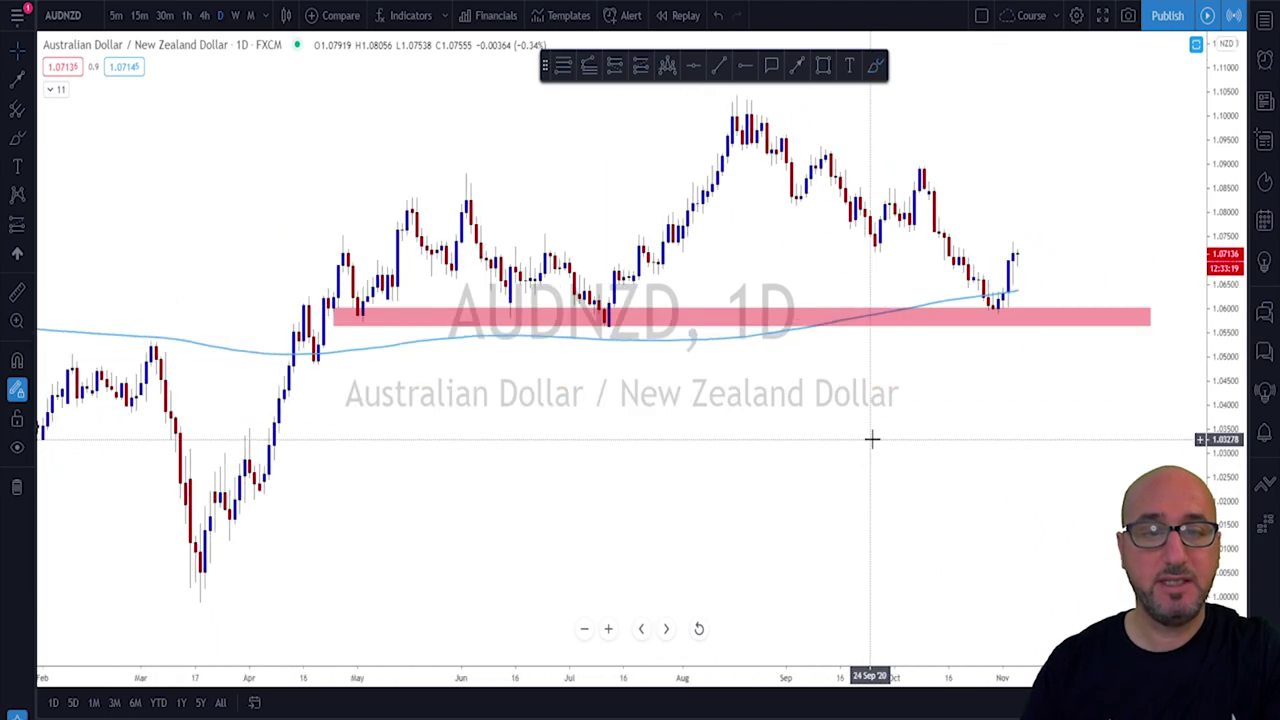
scroll(870, 442, "up", 1)
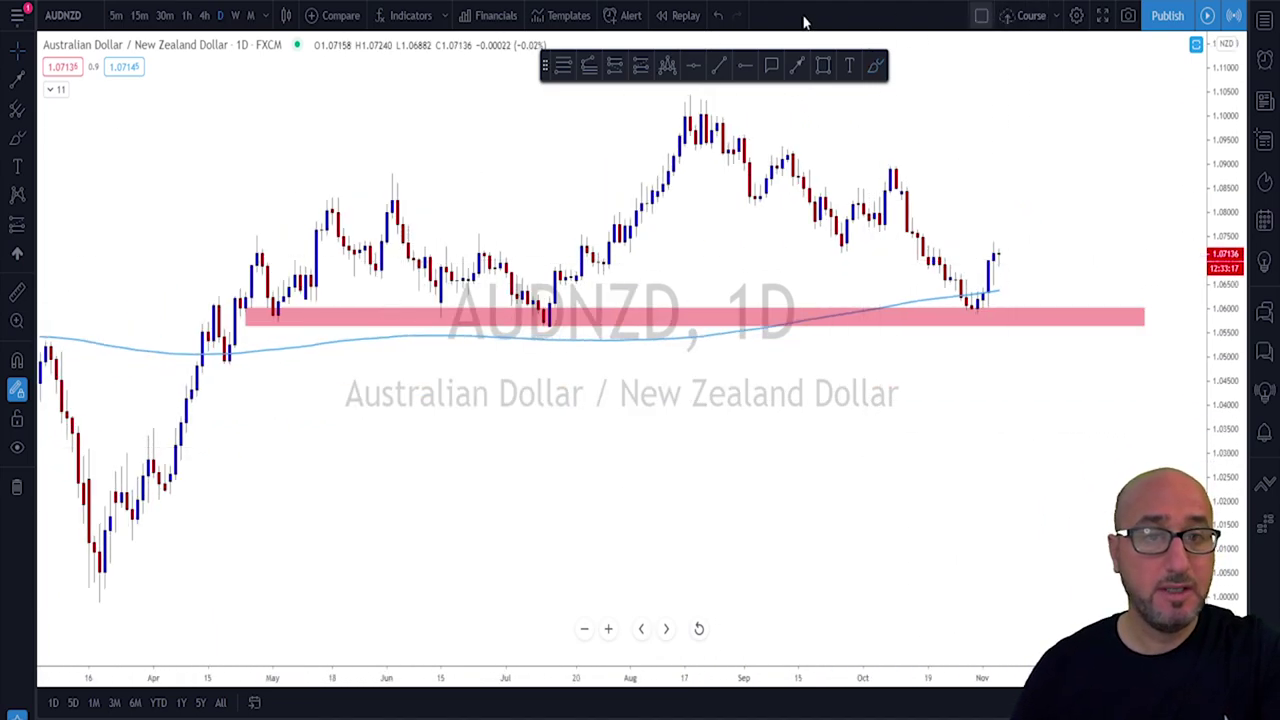
Circle the July low and latest candles touching the pink zone, then undo the latest circle
left_click(875, 66)
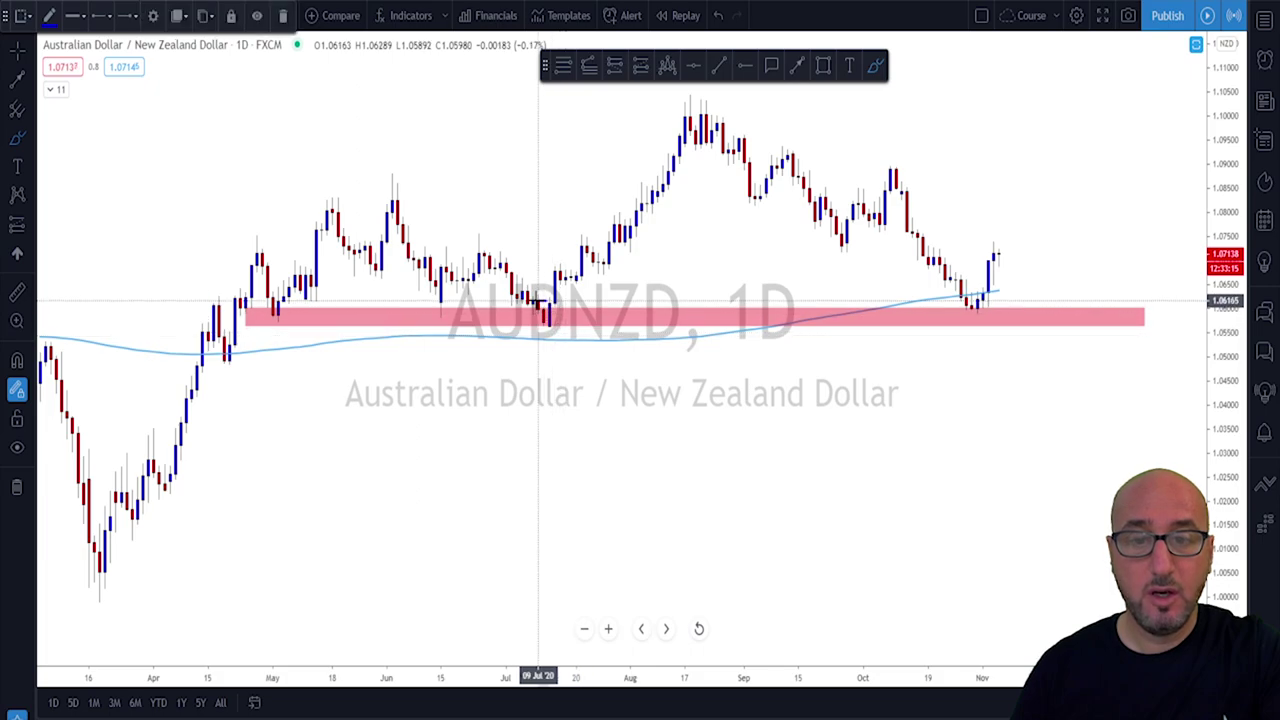
left_click_drag(548, 300, 546, 303)
left_click(987, 311)
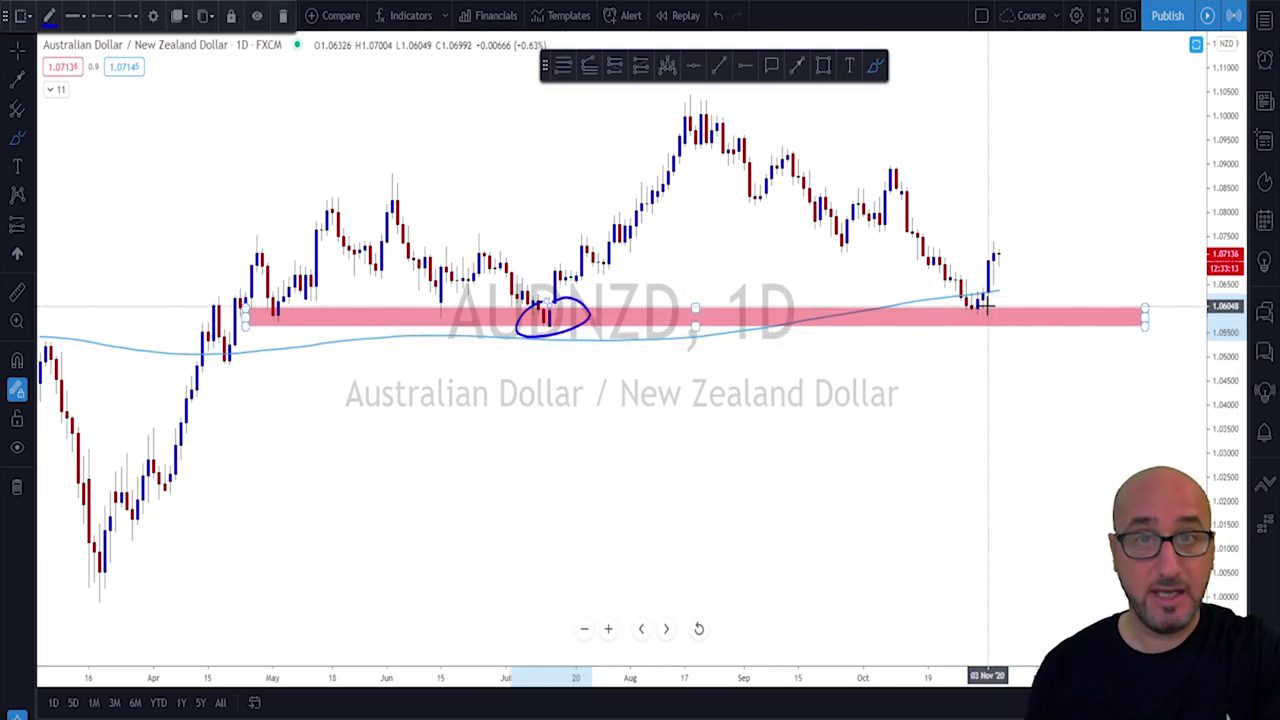
mouse_move(987, 311)
left_mouse_down()
mouse_move(984, 292)
mouse_move(960, 300)
mouse_move(983, 305)
left_mouse_up()
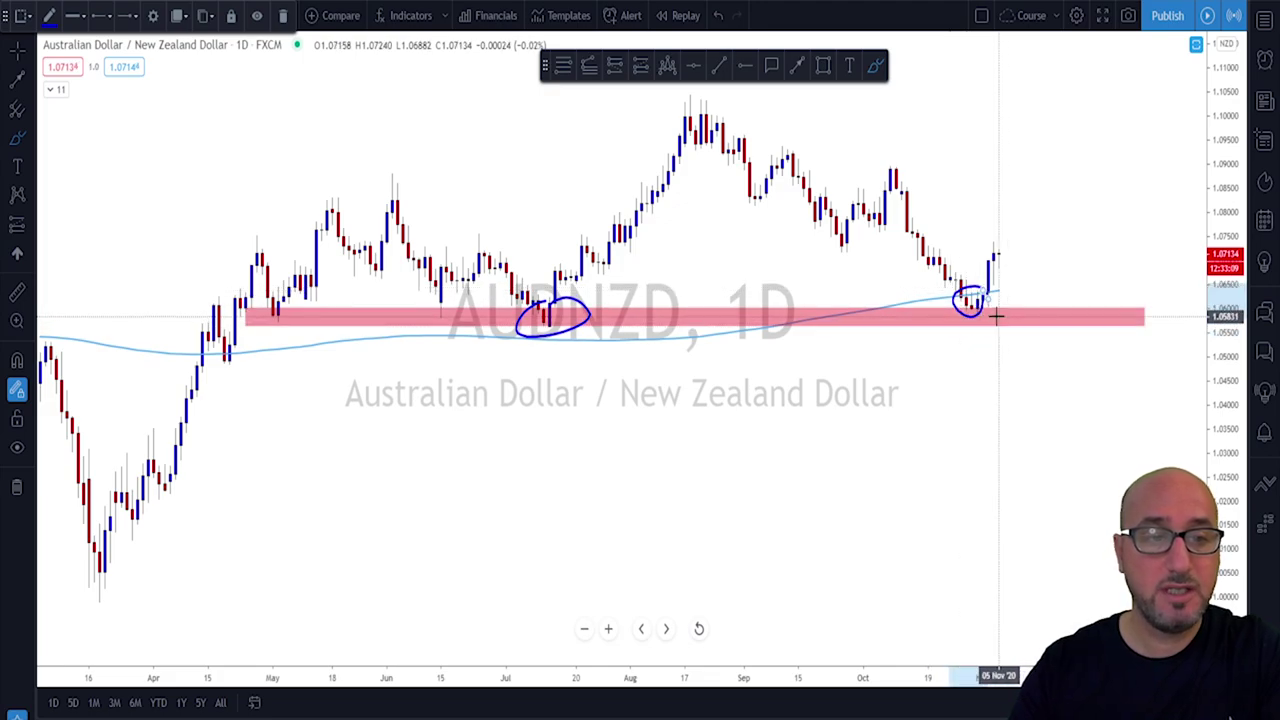
key("ctrl+z")
left_click(980, 314)
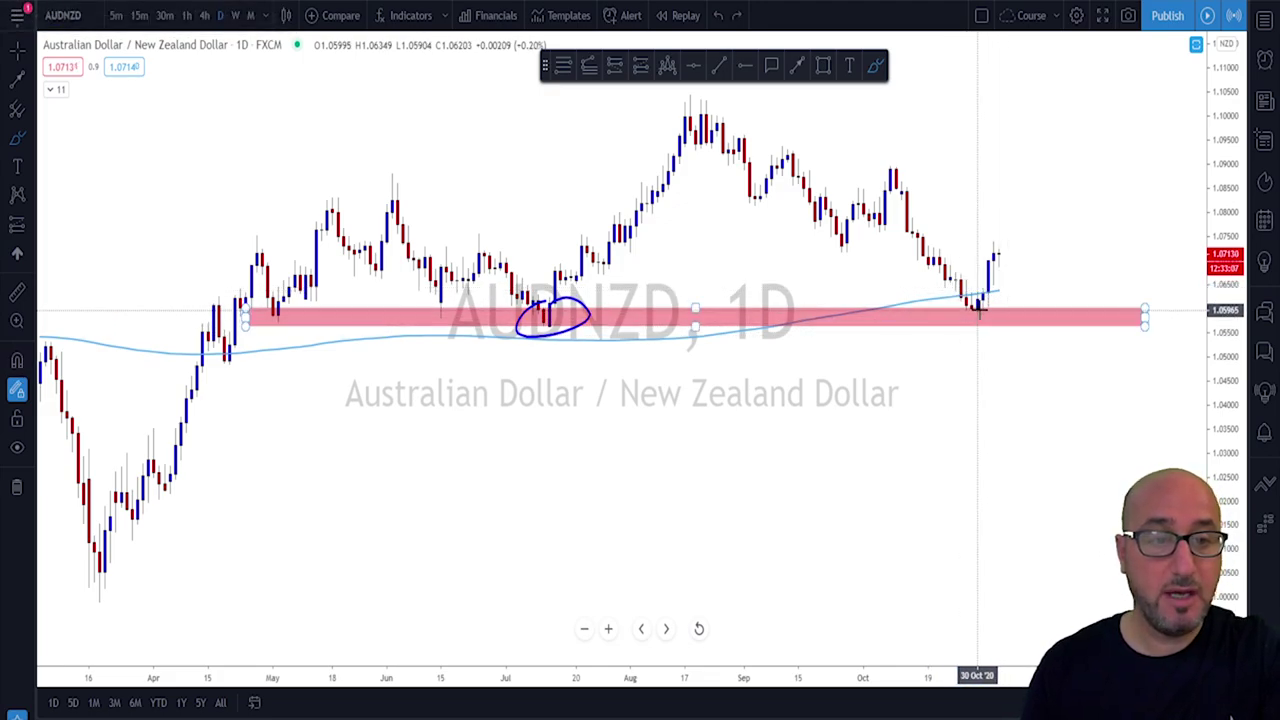
left_click(980, 312)
scroll(997, 277, "down", 3)
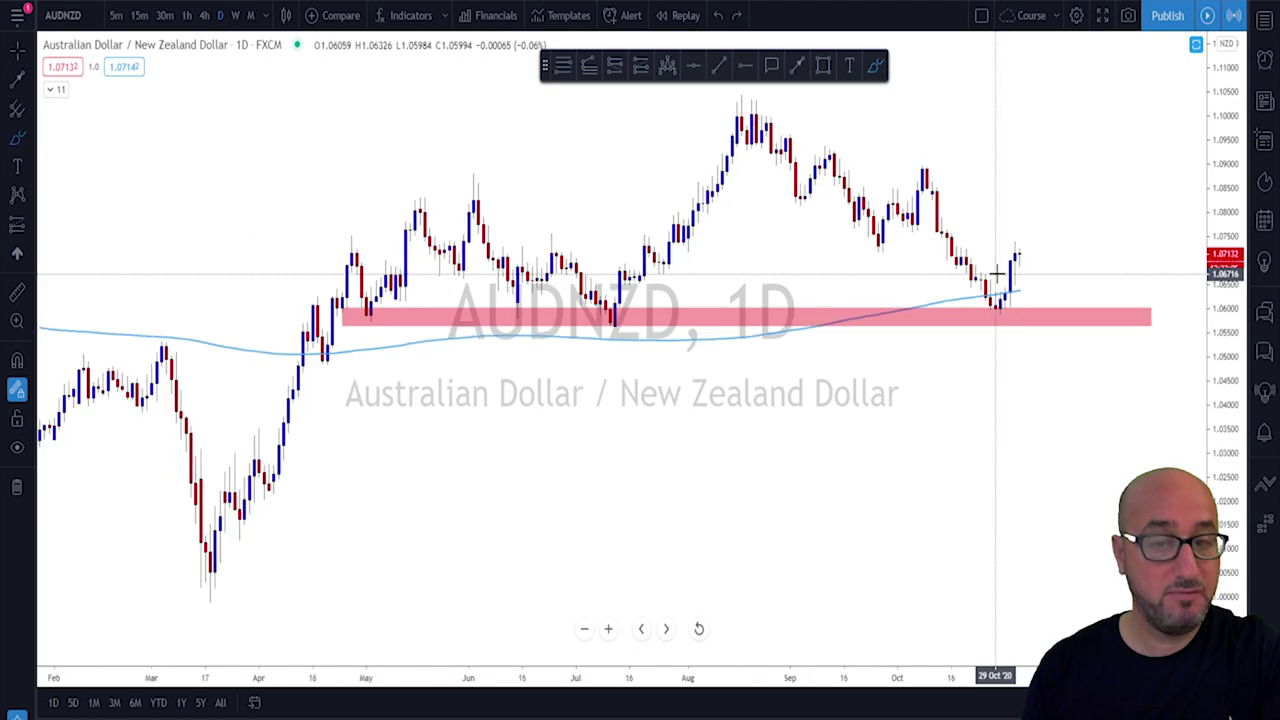
scroll(997, 277, "down", 2)
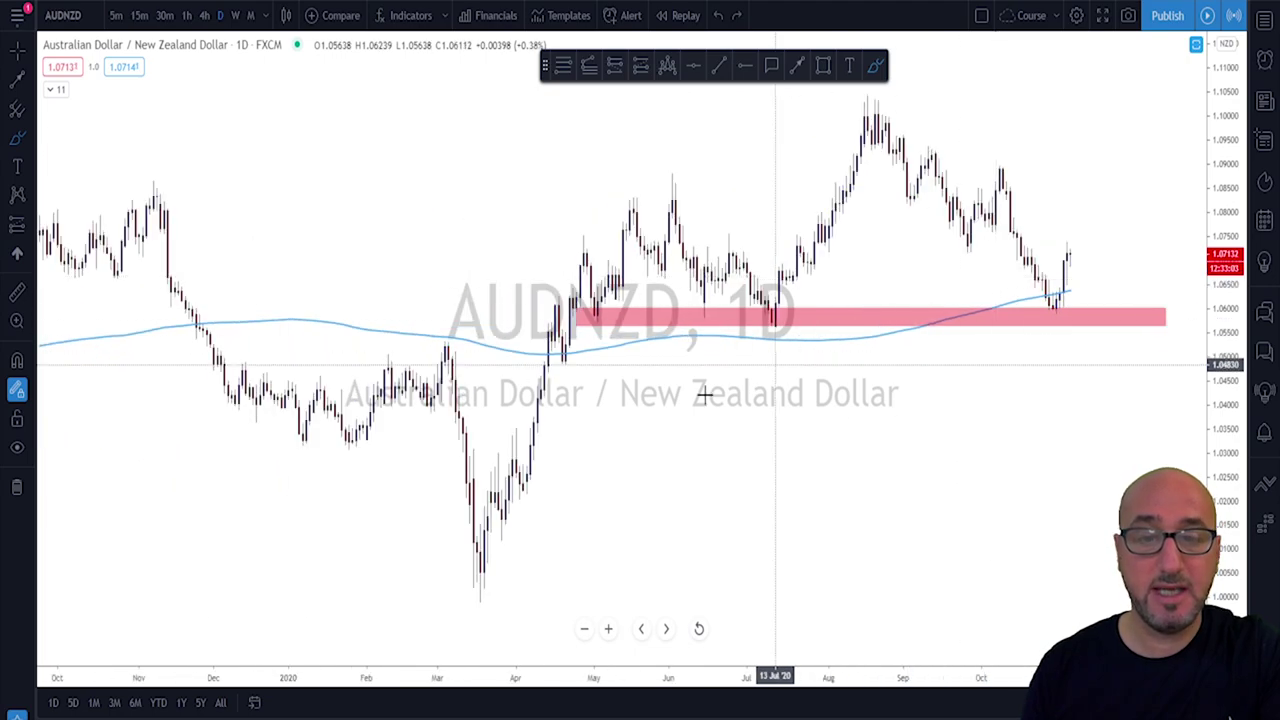
Circle the March high and April retest at the moving average, undoing the April loop
mouse_move(462, 331)
left_mouse_down()
mouse_move(441, 366)
mouse_move(462, 333)
left_mouse_up()
left_click_drag(580, 342, 563, 355)
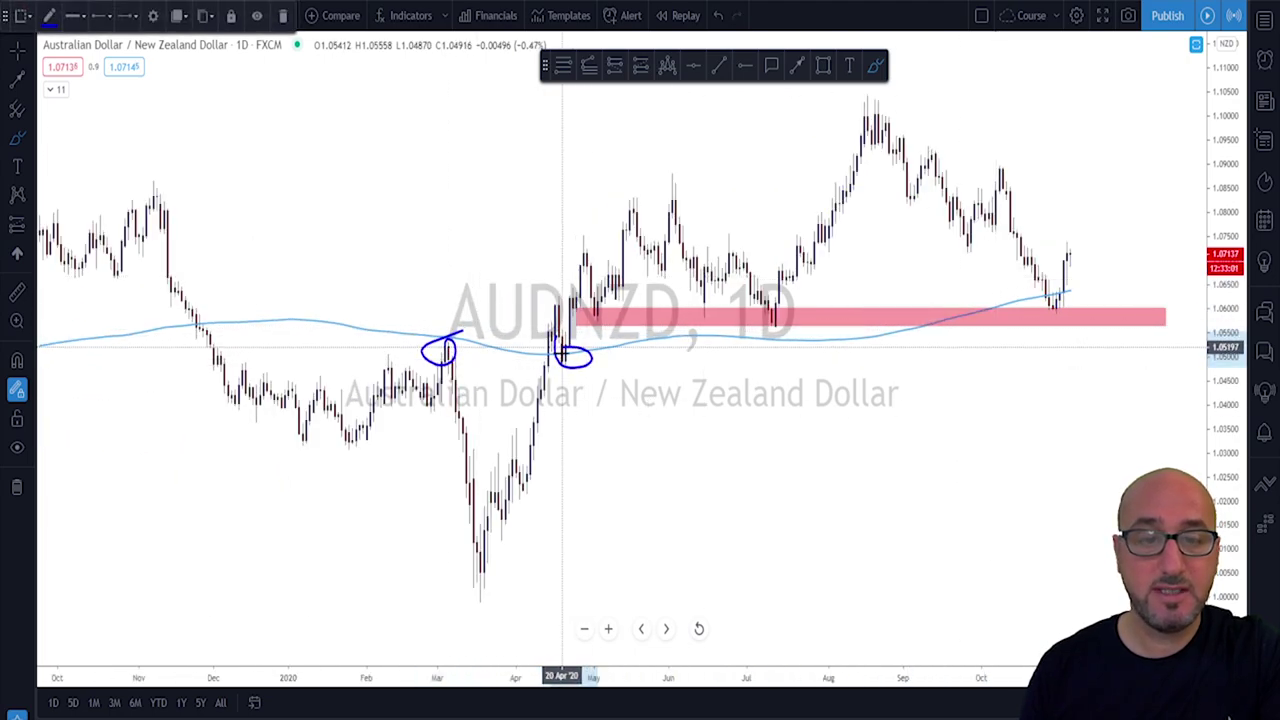
key("ctrl+z")
scroll(1074, 346, "up", 3)
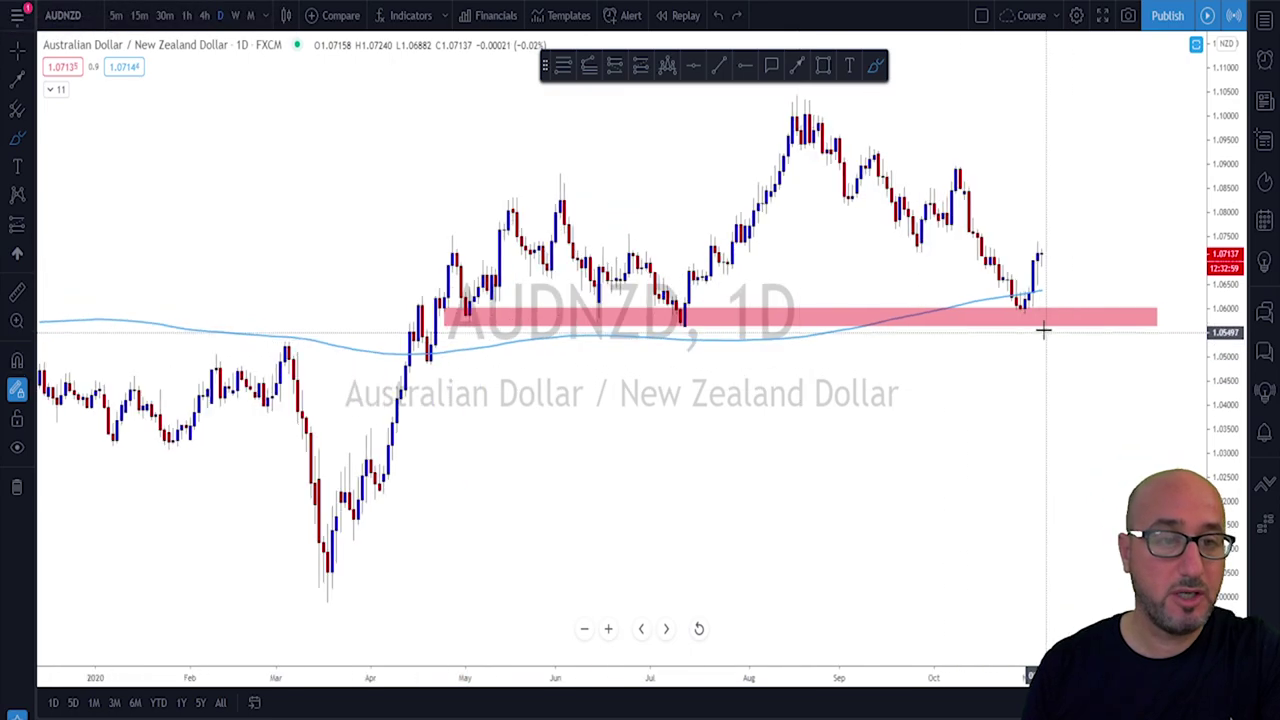
left_click(1012, 323)
key("Escape")
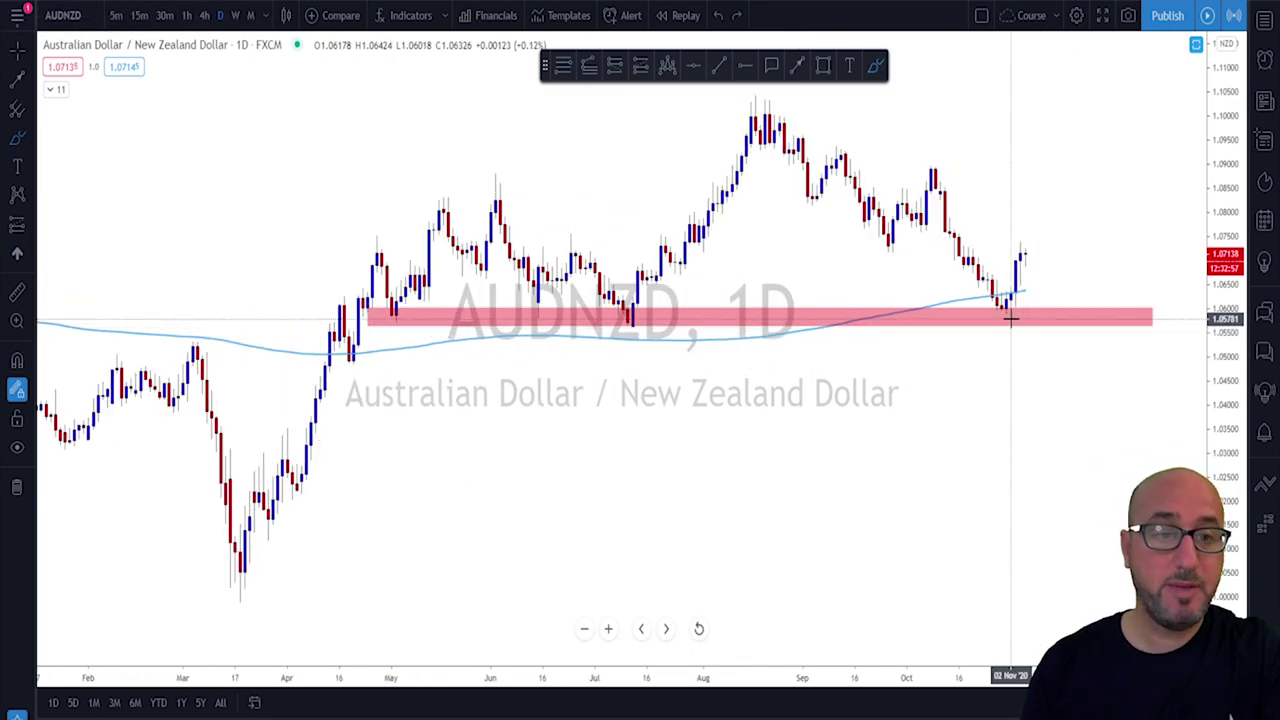
scroll(986, 314, "down", 3)
scroll(957, 314, "up", 3)
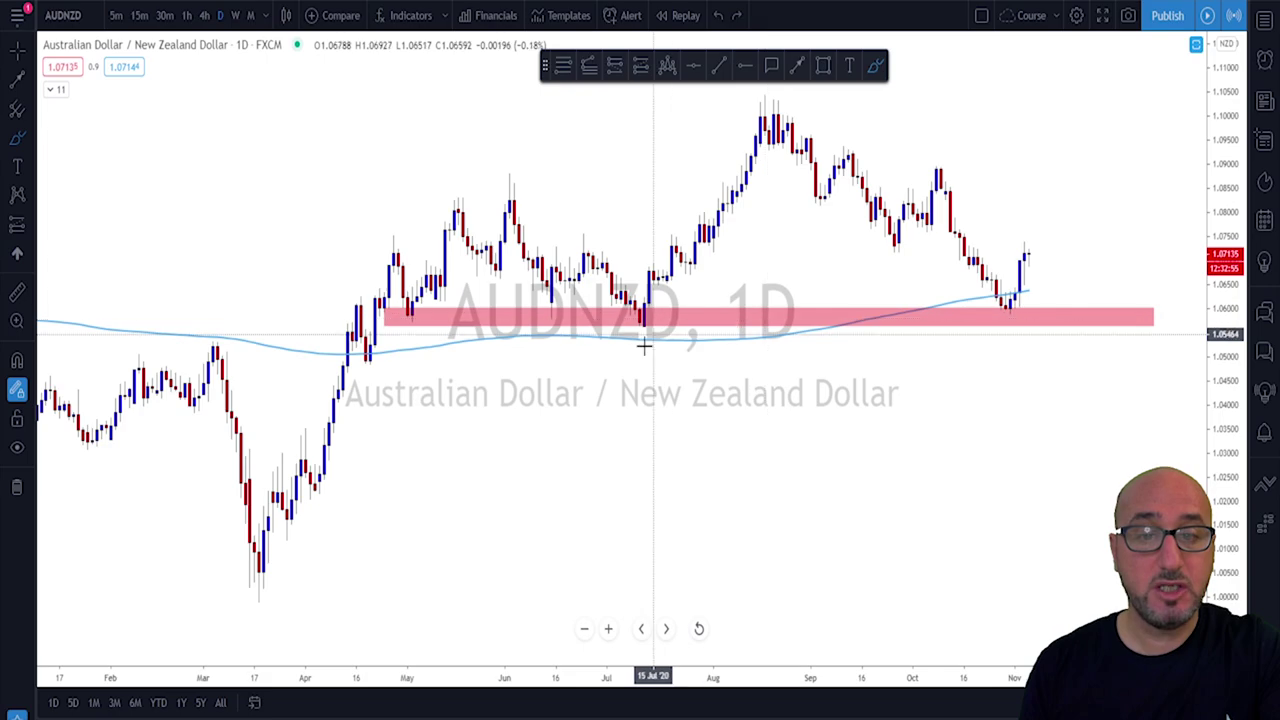
scroll(406, 551, "down", 1)
Sketch the rally, pullback and projected rise across the daily chart, then zoom out
mouse_move(357, 587)
left_mouse_down()
mouse_move(533, 213)
mouse_move(677, 314)
mouse_move(798, 134)
mouse_move(893, 178)
mouse_move(1037, 308)
mouse_move(1116, 68)
left_mouse_up()
scroll(1007, 293, "down", 3)
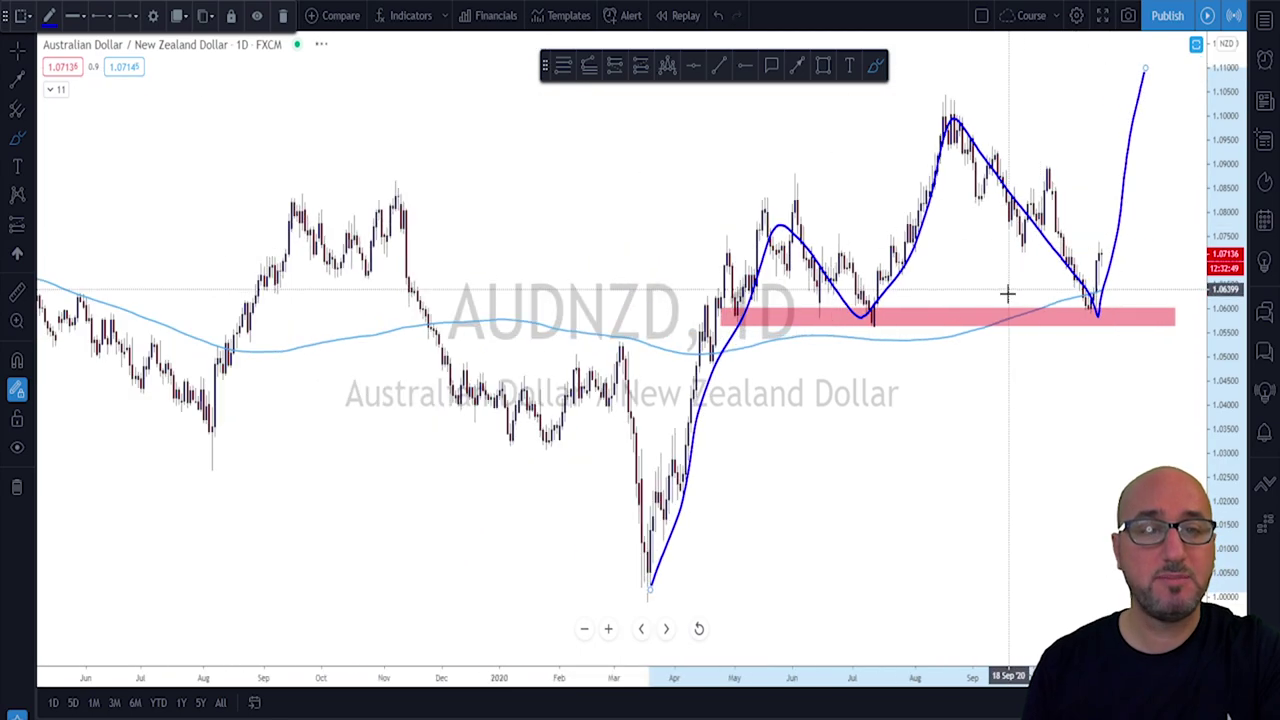
scroll(1007, 293, "down", 3)
Clear the projection sketch, switch to the 1W weekly timeframe, and select the pink zone
key("ctrl+z")
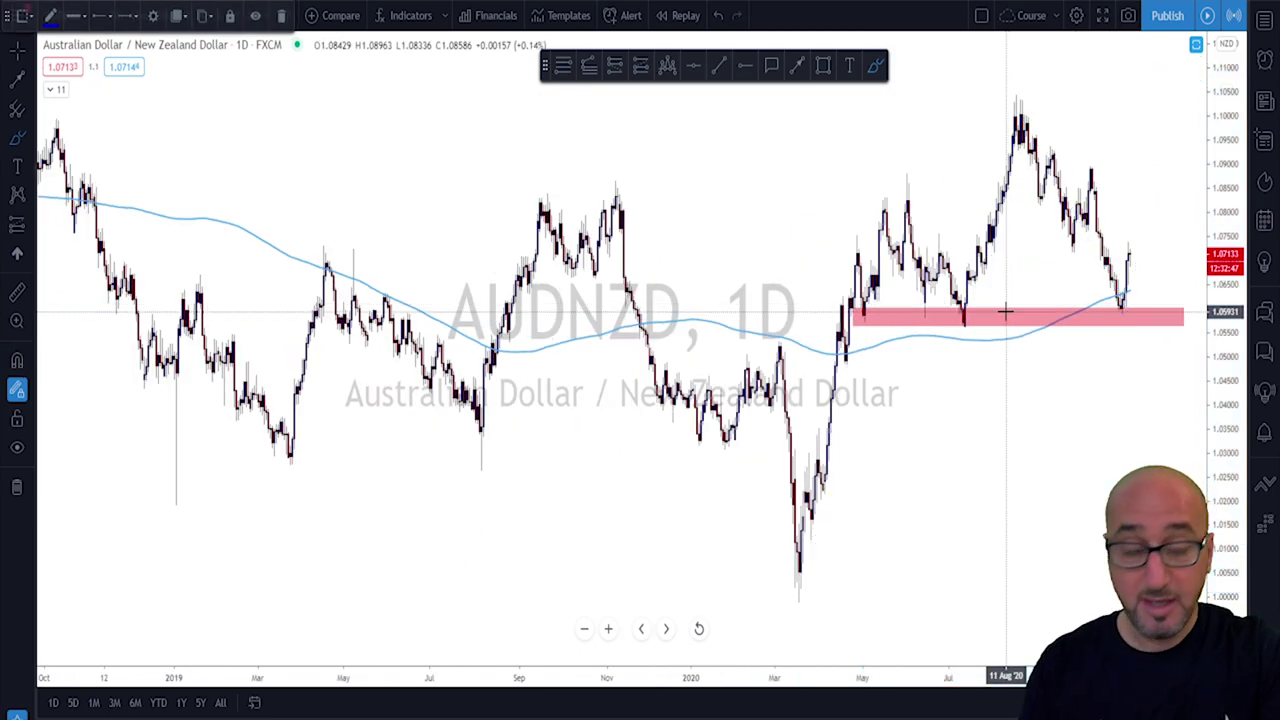
type("1w")
key("Return")
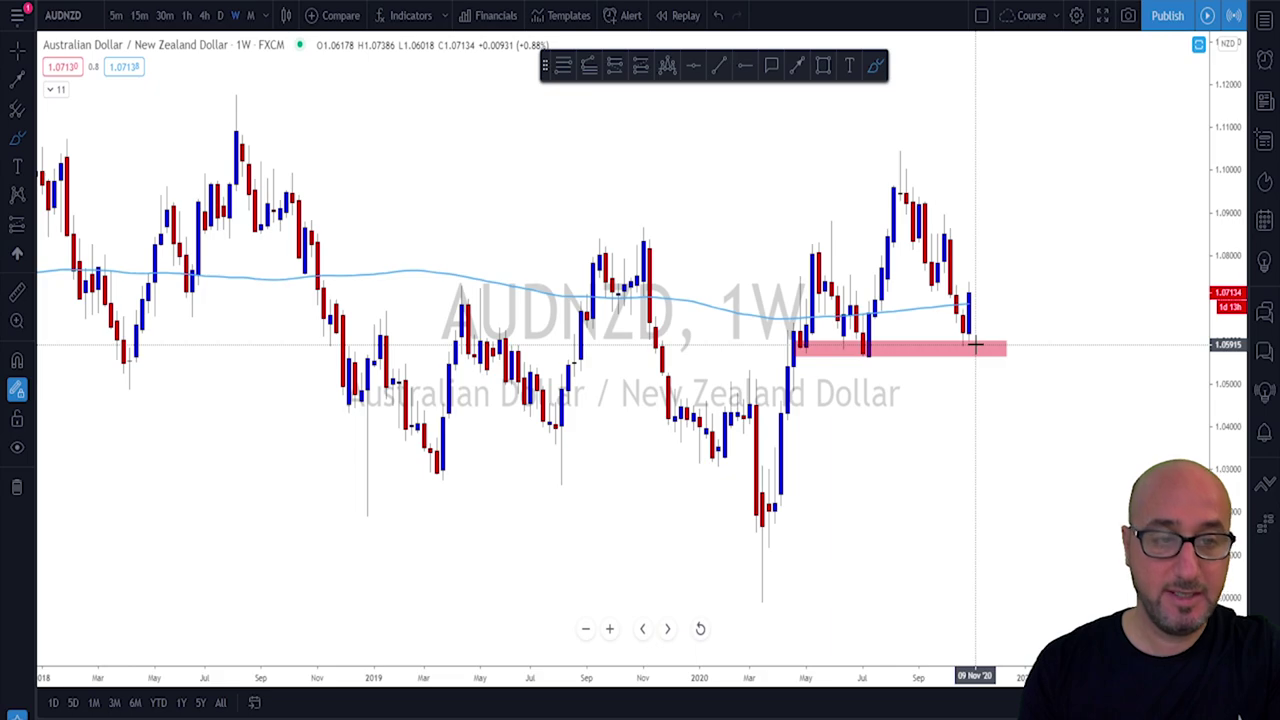
left_click(975, 344)
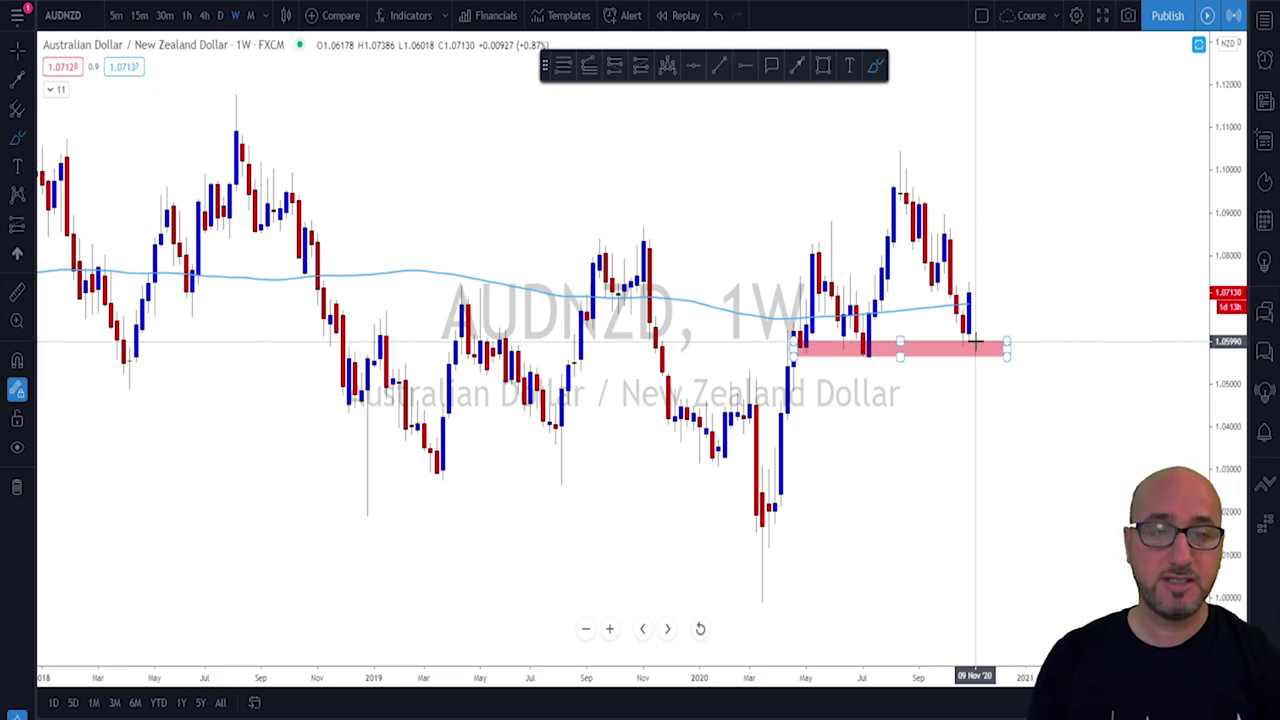